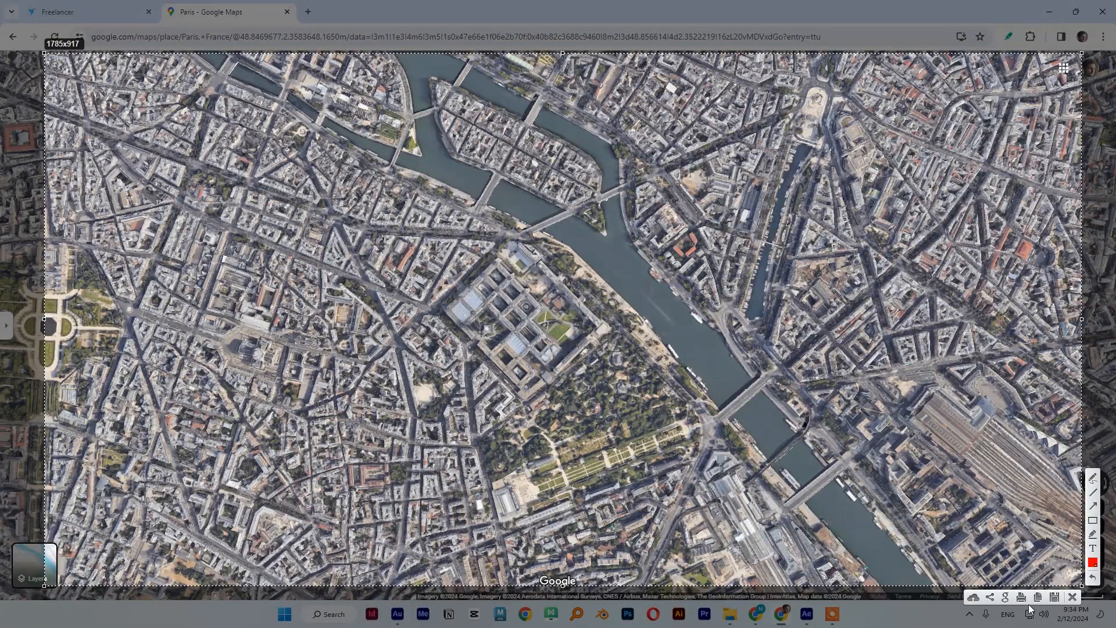
# - Save the captured satellite map area as Paris.png and switch to After Effects
pyautogui.click(1054, 597)
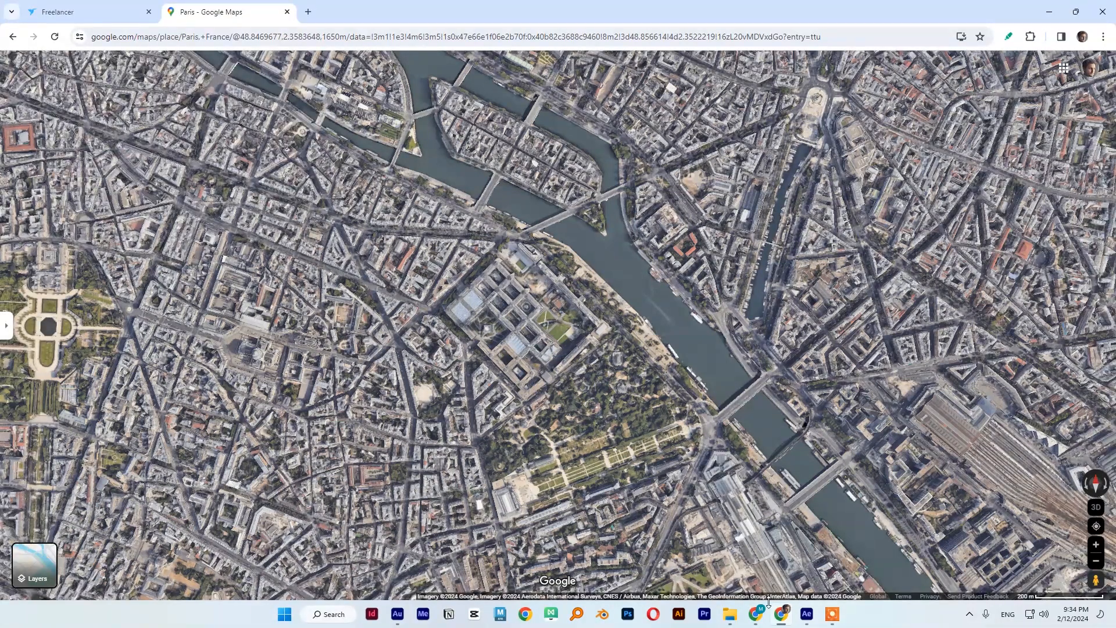
pyautogui.click(806, 614)
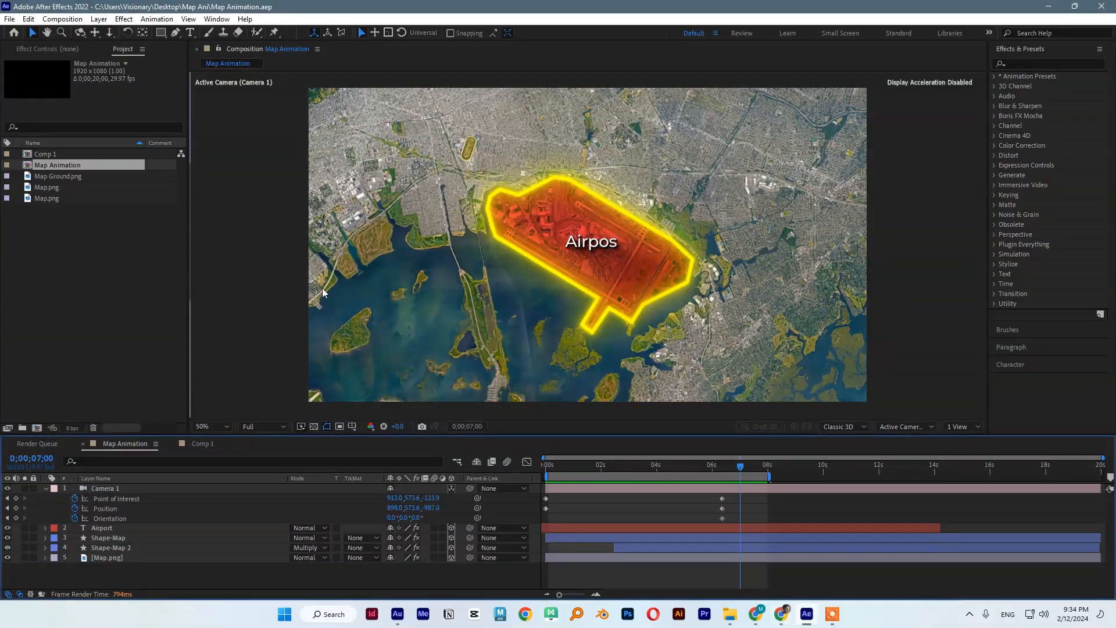
# - Create a new composition named City Map Animation with a size of 1920 × 1080 px
pyautogui.rightClick(56, 286)
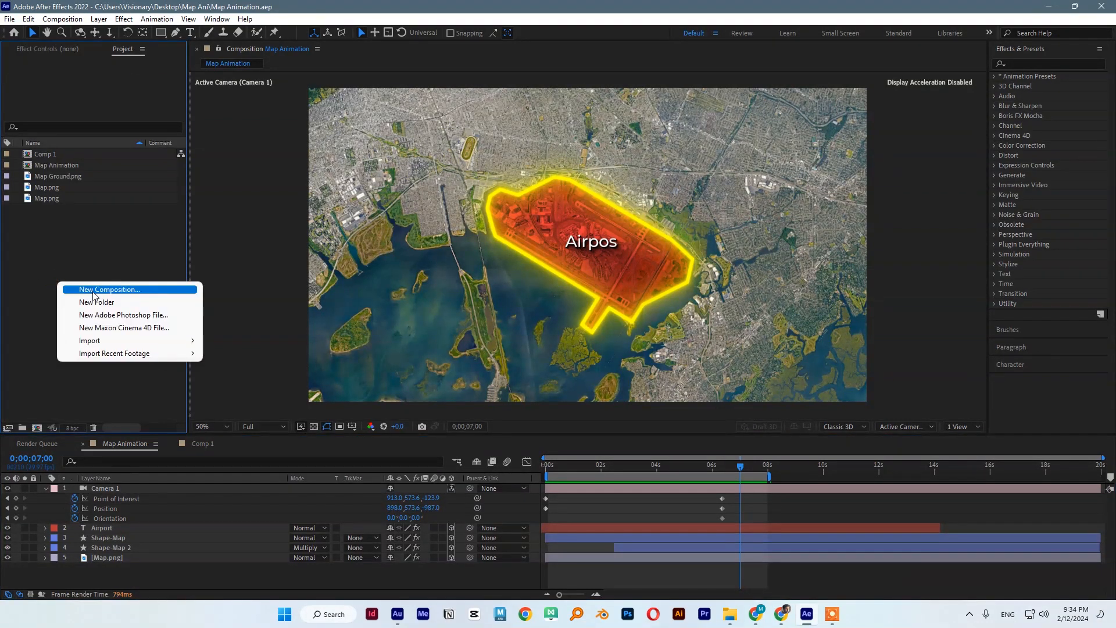
pyautogui.click(122, 290)
pyautogui.click(465, 232)
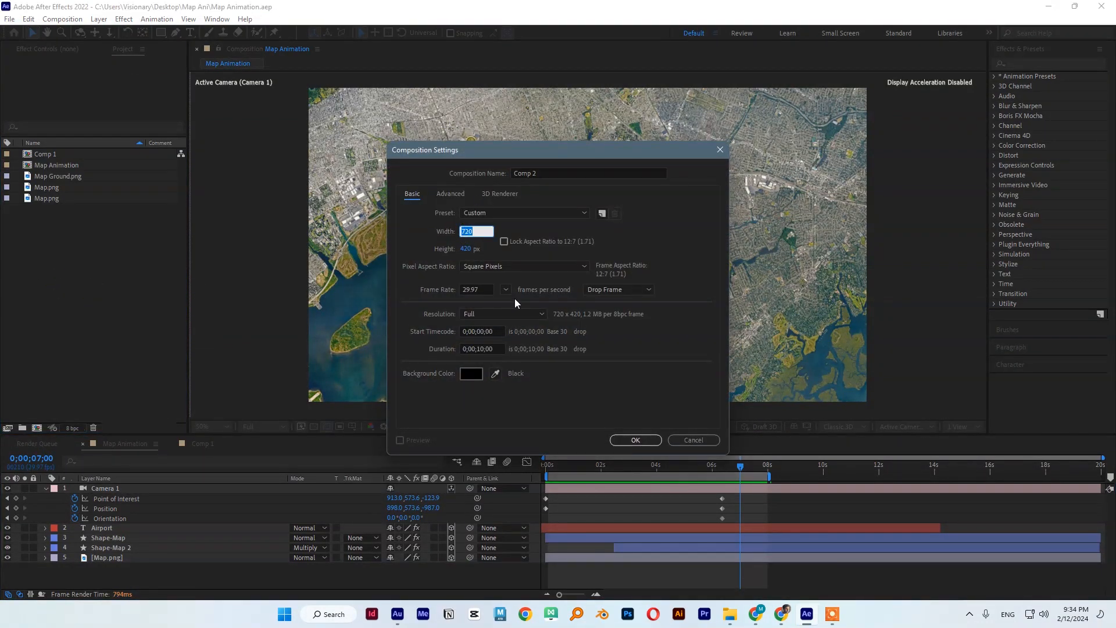
pyautogui.write('1920')
pyautogui.click(468, 249)
pyautogui.write('1080')
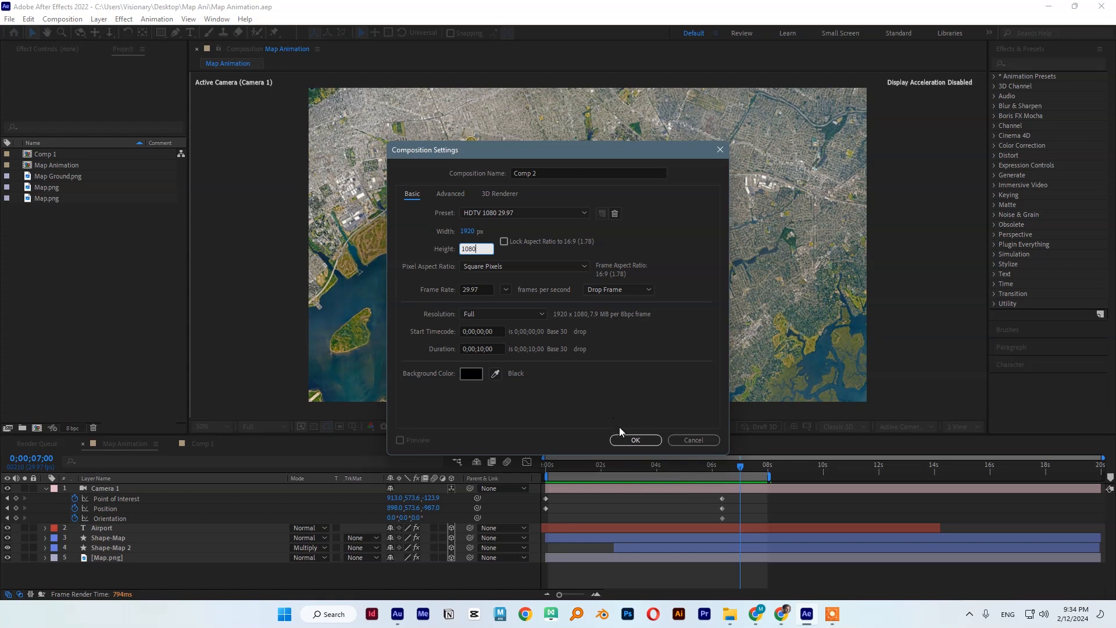
pyautogui.click(548, 168)
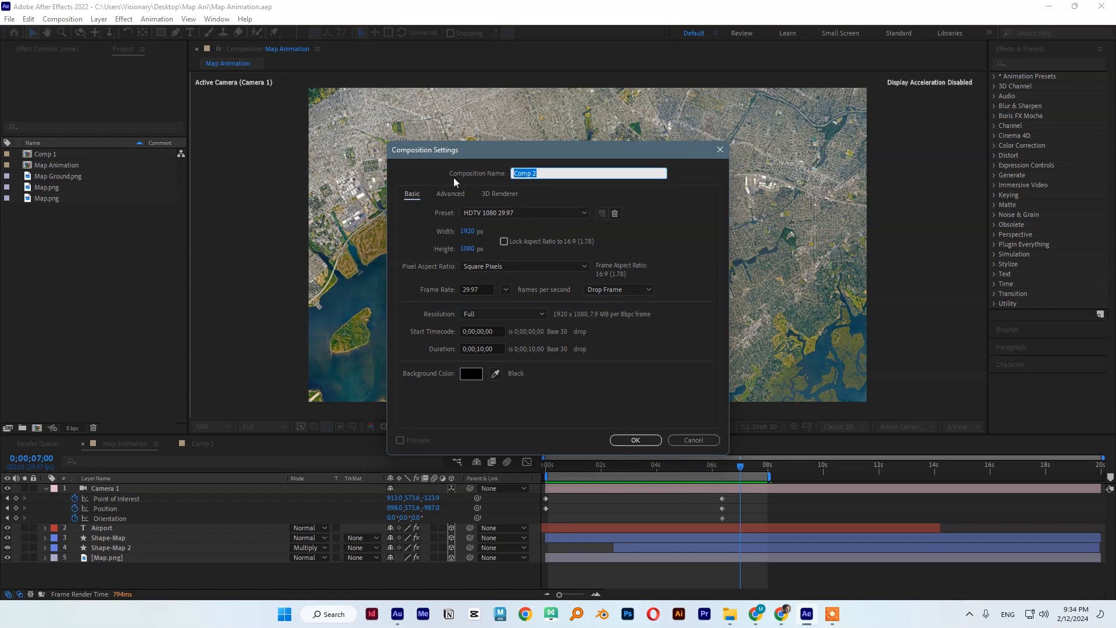
pyautogui.write('Cl')
pyautogui.write('ty Map Animation')
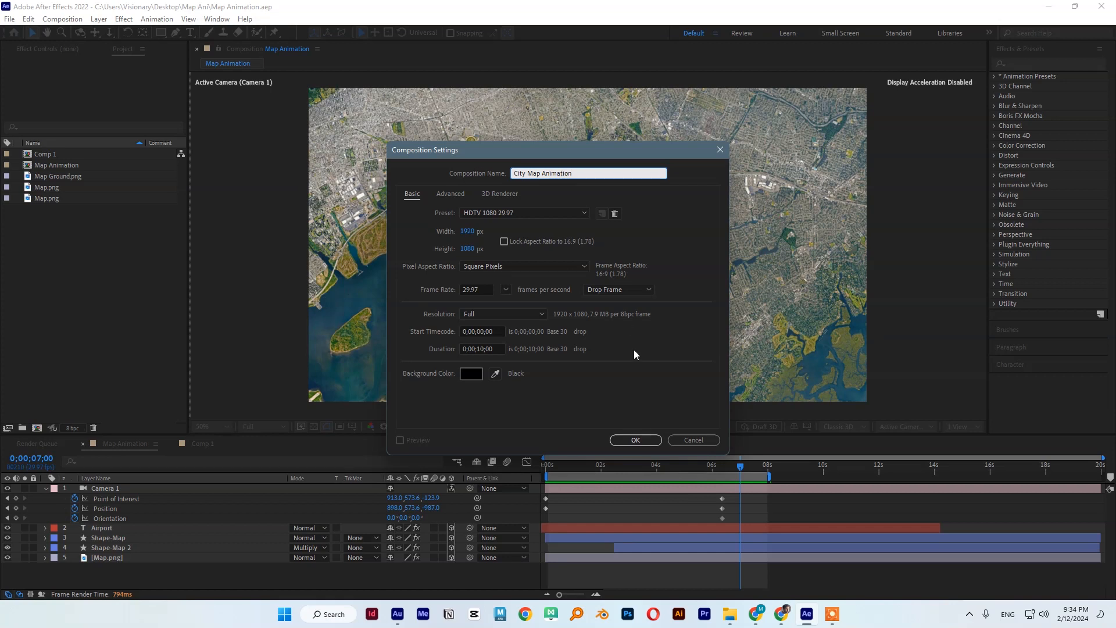
pyautogui.click(635, 440)
pyautogui.moveTo(922, 464); pyautogui.dragTo(375, 449)
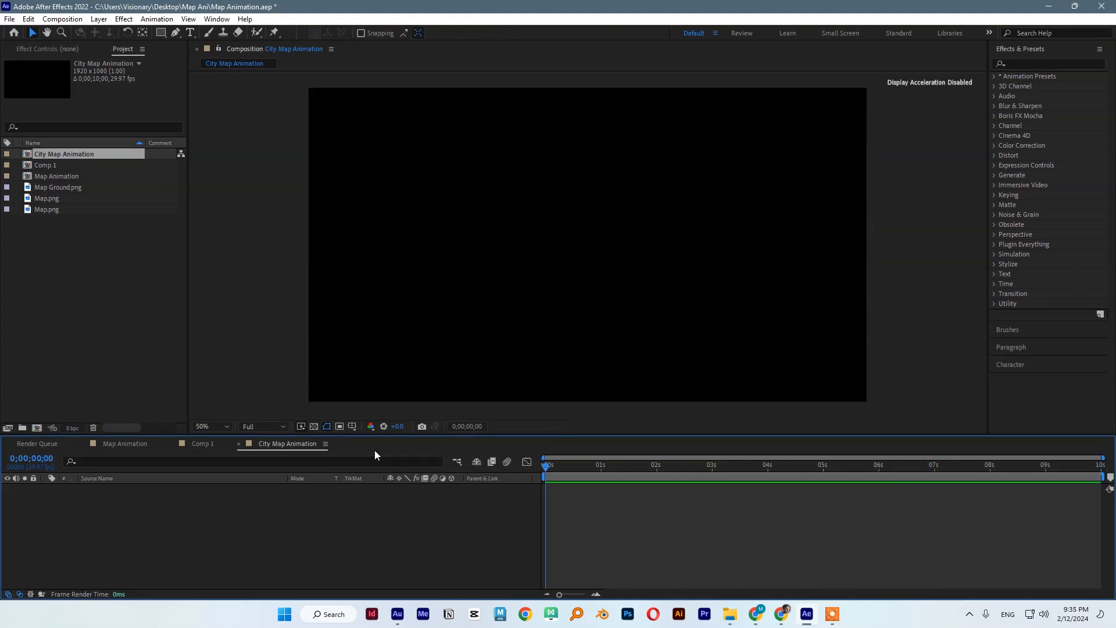
# - Import Paris.png into the City Map Animation composition and scale it up so it extends past the frame edges
pyautogui.doubleClick(80, 288)
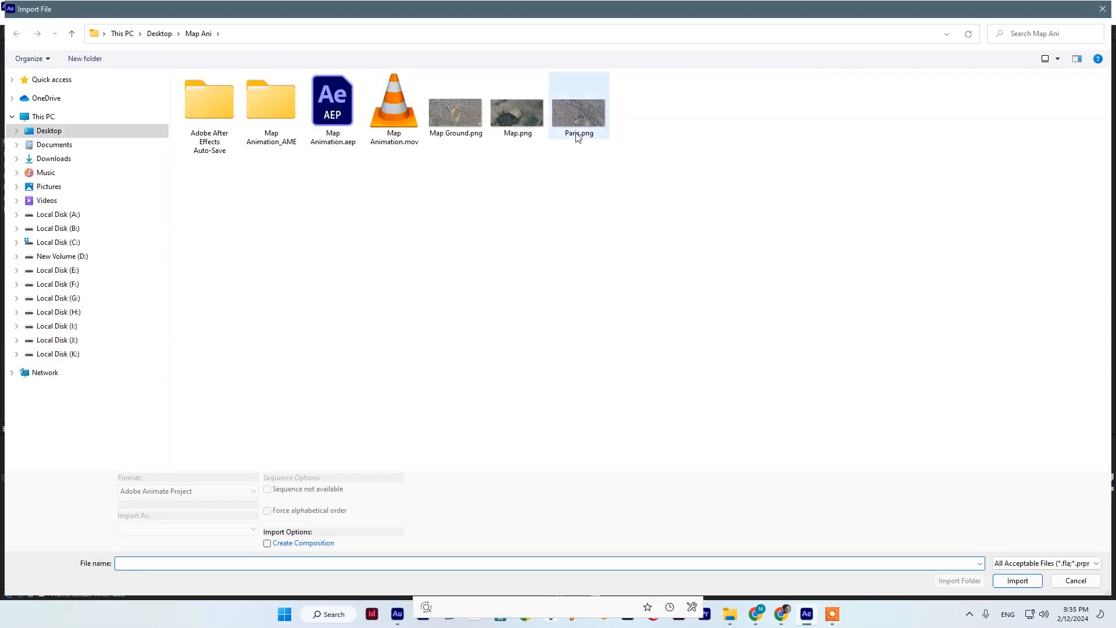
pyautogui.doubleClick(577, 136)
pyautogui.moveTo(42, 222); pyautogui.dragTo(104, 518)
pyautogui.moveTo(849, 250); pyautogui.dragTo(947, 245)
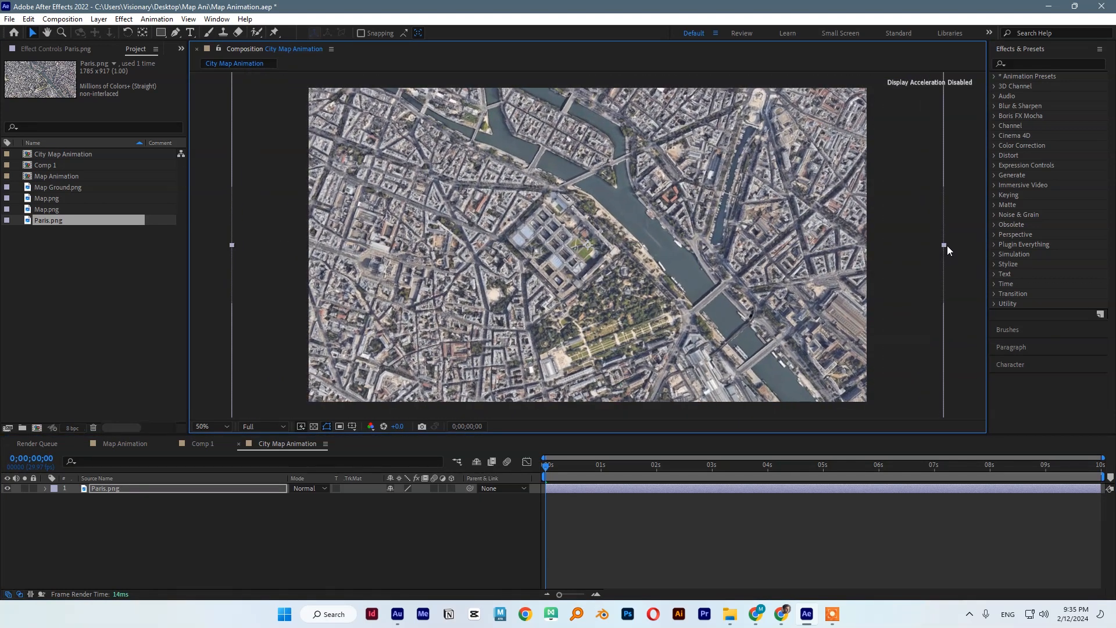
pyautogui.moveTo(747, 273); pyautogui.dragTo(758, 270)
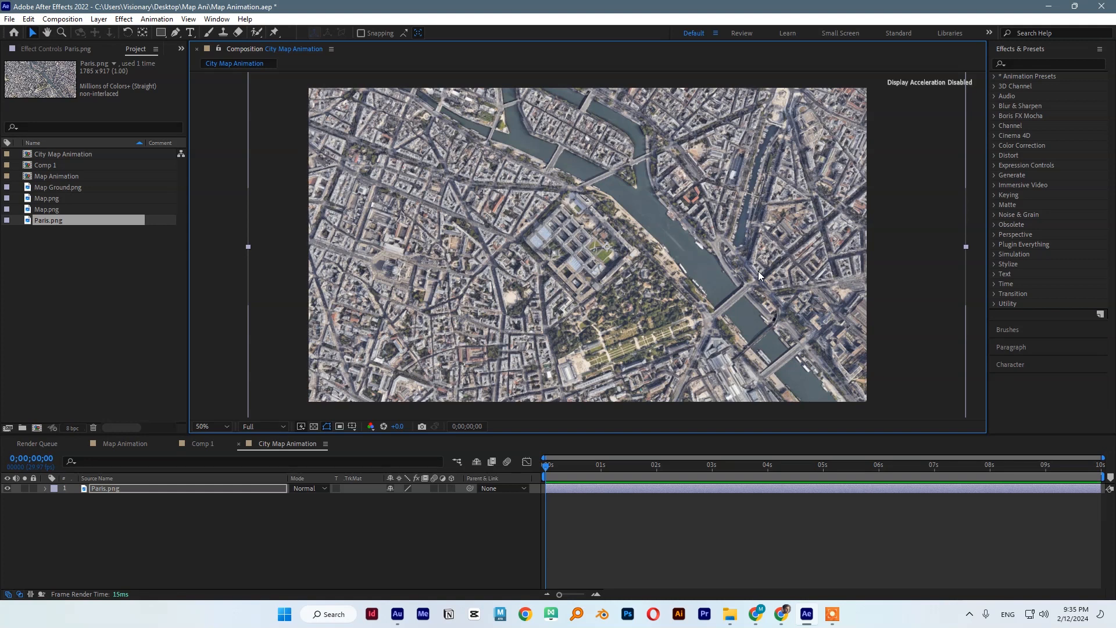
# - Apply the Brightness & Contrast and Levels effects to the Paris.png layer
pyautogui.click(1019, 62)
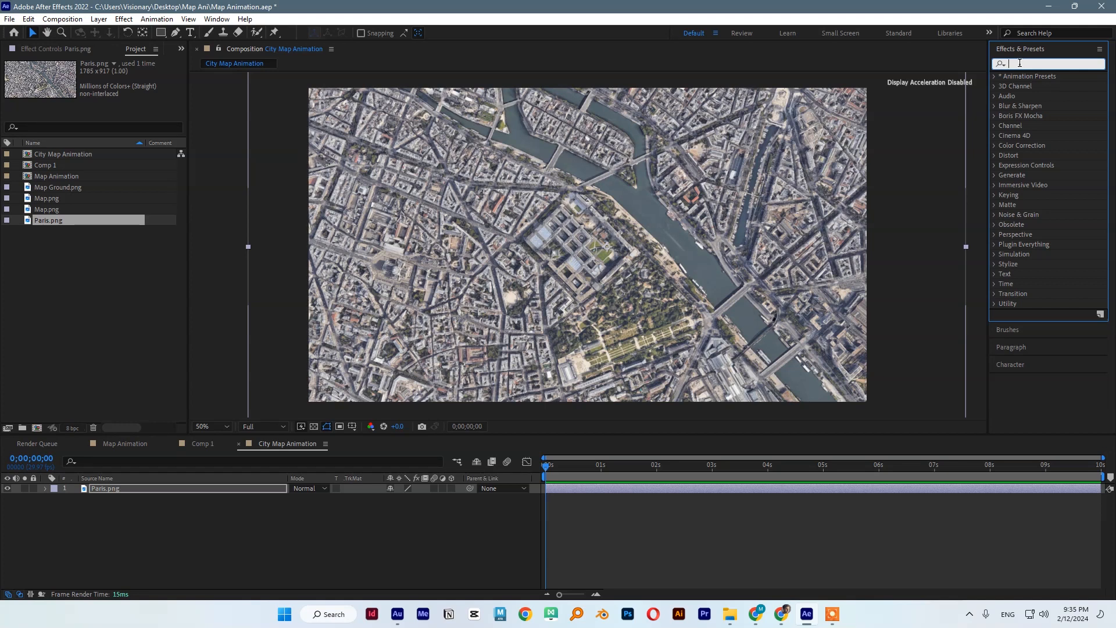
pyautogui.write('bright')
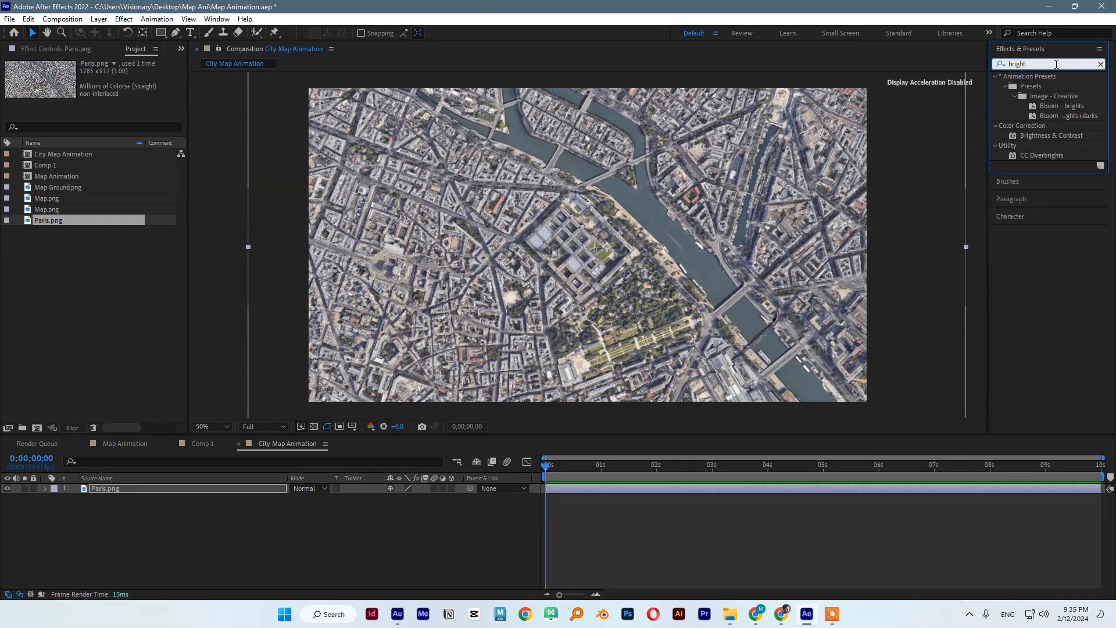
pyautogui.moveTo(1050, 136); pyautogui.dragTo(879, 117)
pyautogui.click(1029, 63)
pyautogui.write('levels')
pyautogui.doubleClick(1029, 146)
# - Add the Tint and Vibrance effects to the Paris.png layer
pyautogui.moveTo(1040, 63); pyautogui.dragTo(933, 67)
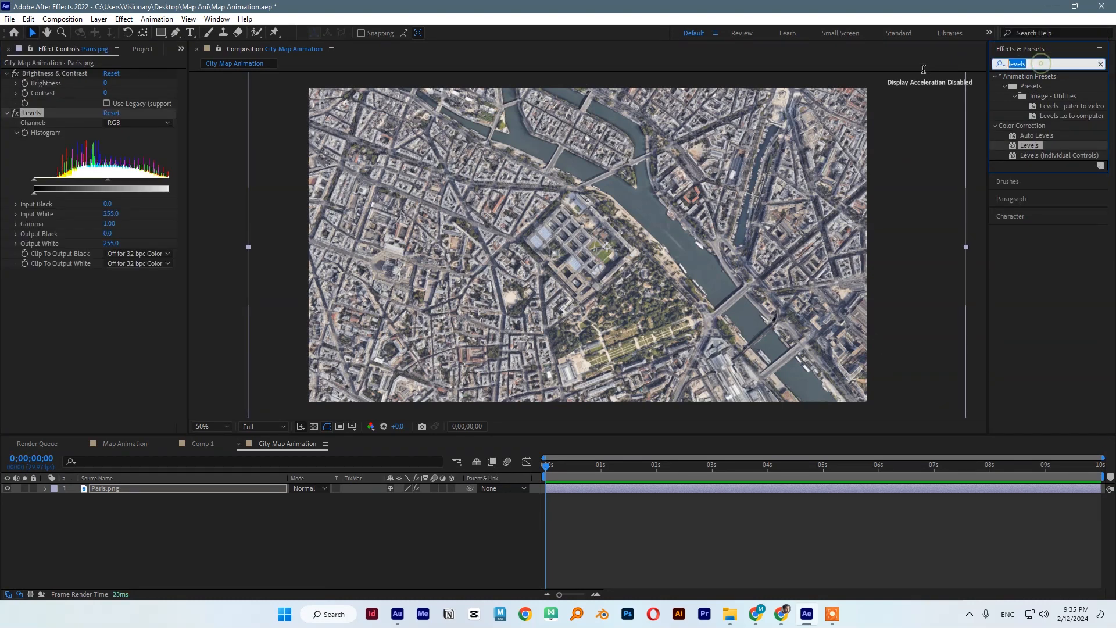
pyautogui.write('titn')
pyautogui.write('t')
pyautogui.press('BackSpace')
pyautogui.press('BackSpace')
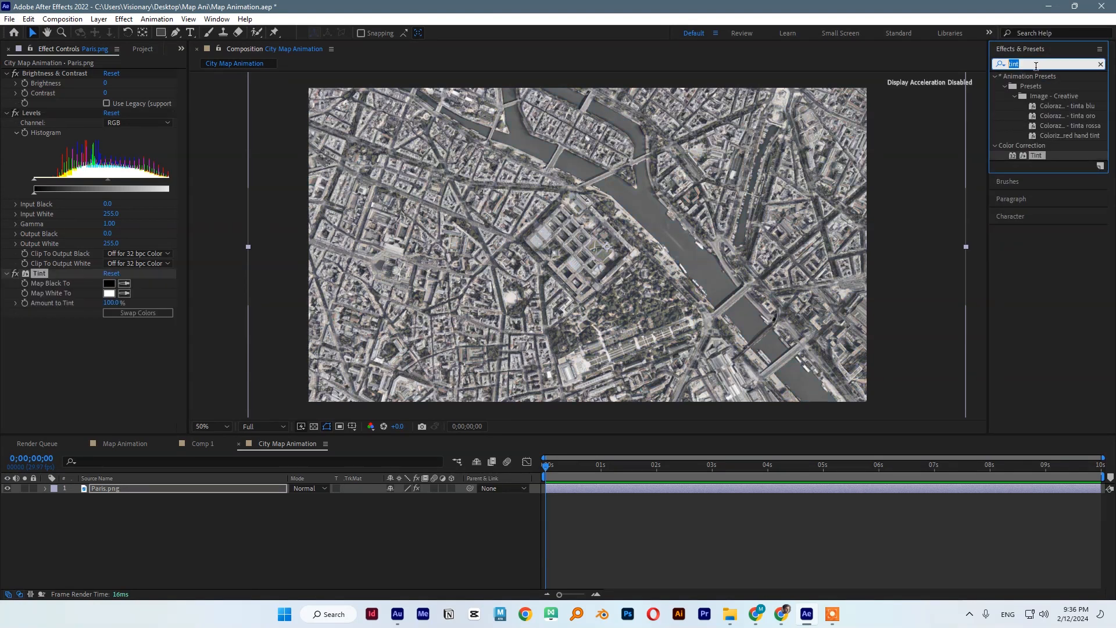
pyautogui.moveTo(1034, 64); pyautogui.dragTo(945, 67)
pyautogui.write('vibra')
pyautogui.moveTo(1026, 85); pyautogui.dragTo(87, 349)
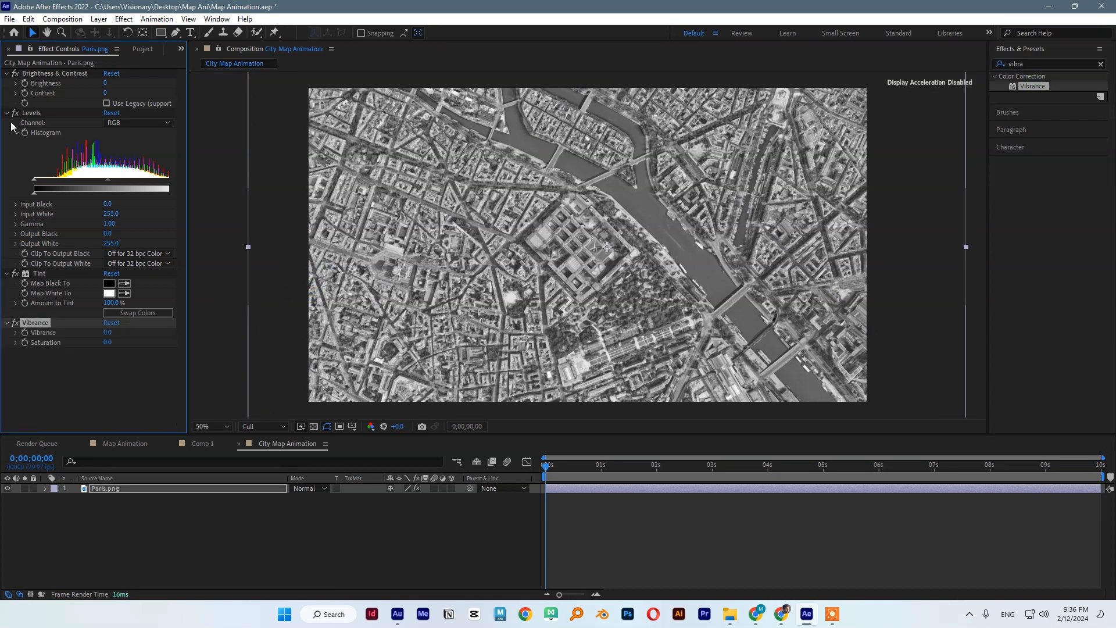
# - Turn off the Vibrance, Tint and Levels effects on the map layer, leaving only Brightness & Contrast active
pyautogui.click(15, 323)
pyautogui.click(15, 274)
pyautogui.click(15, 113)
# - Set Brightness to -16 and Contrast to 100 on the map, and compare it with the effect off and on
pyautogui.click(65, 75)
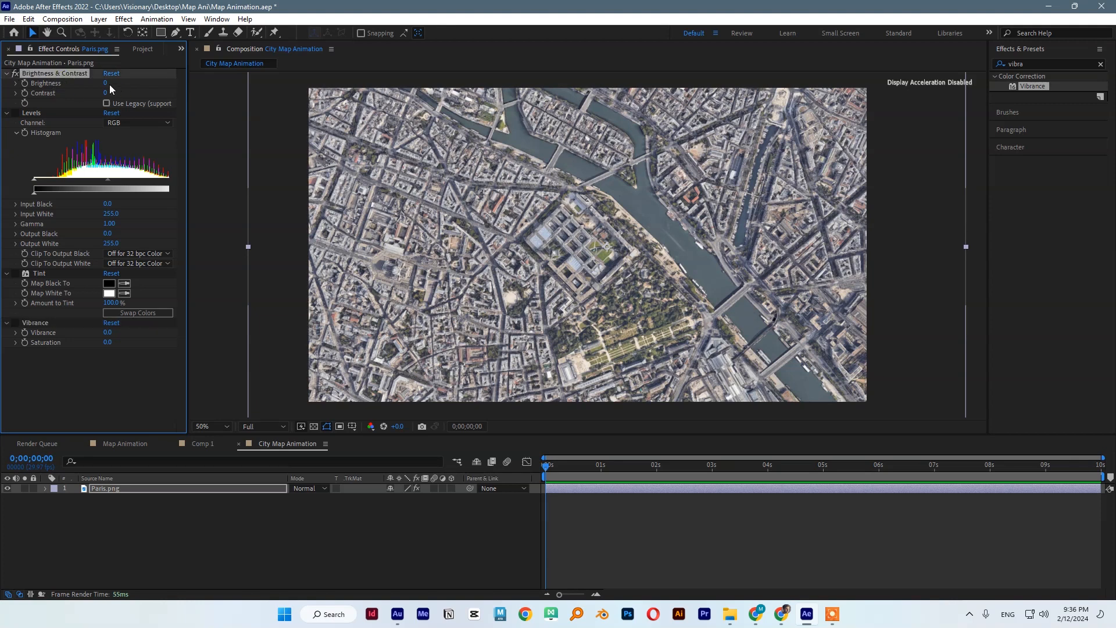
pyautogui.moveTo(105, 83)
pyautogui.mouseDown()
pyautogui.moveTo(96, 82)
pyautogui.moveTo(123, 92)
pyautogui.mouseUp()
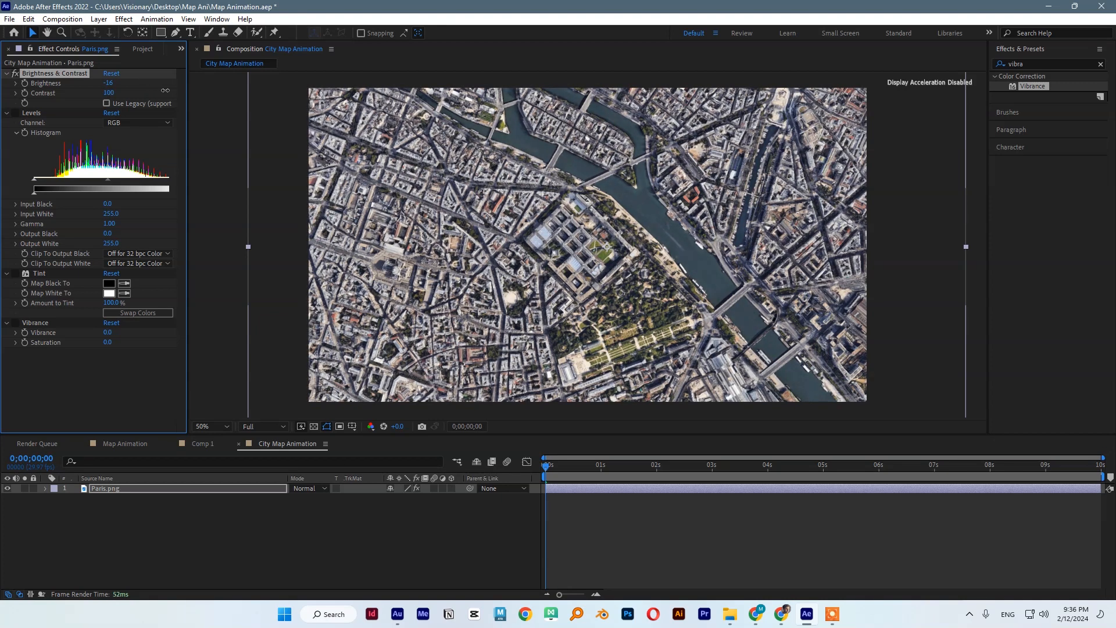
pyautogui.click(15, 74)
pyautogui.click(15, 74)
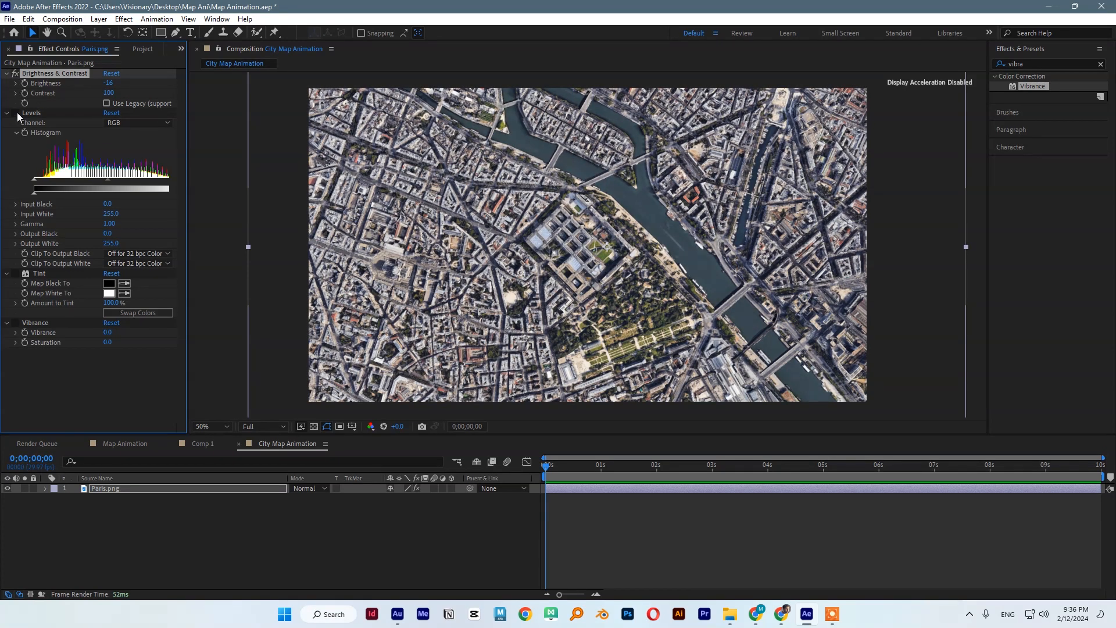
# - Enable the Levels effect and set its Input Black to 22
pyautogui.click(34, 193)
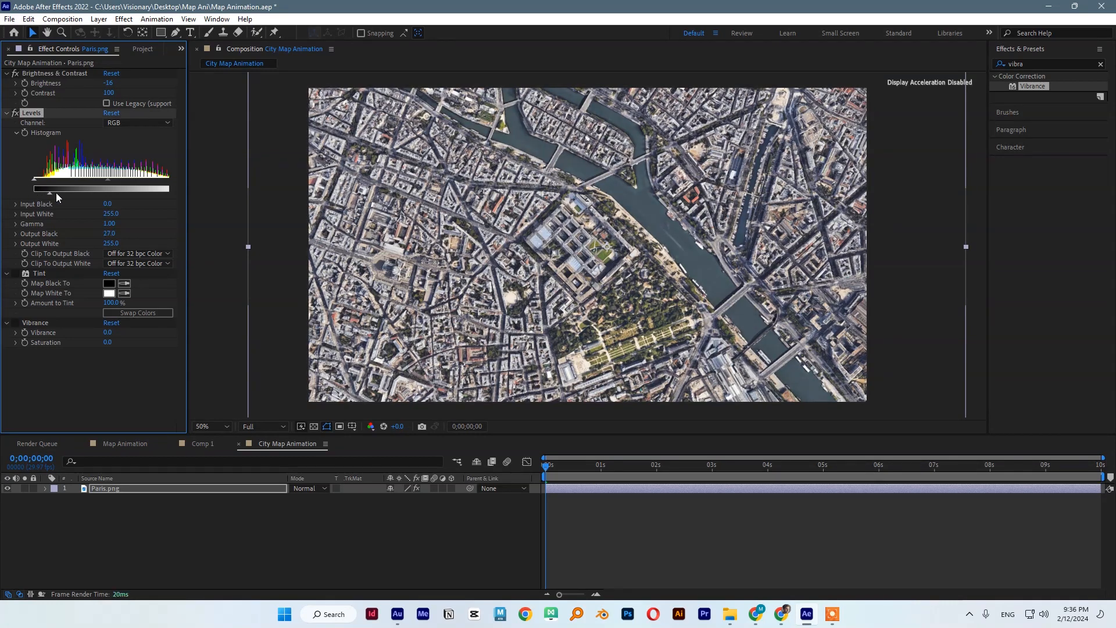
pyautogui.moveTo(41, 184); pyautogui.dragTo(64, 183)
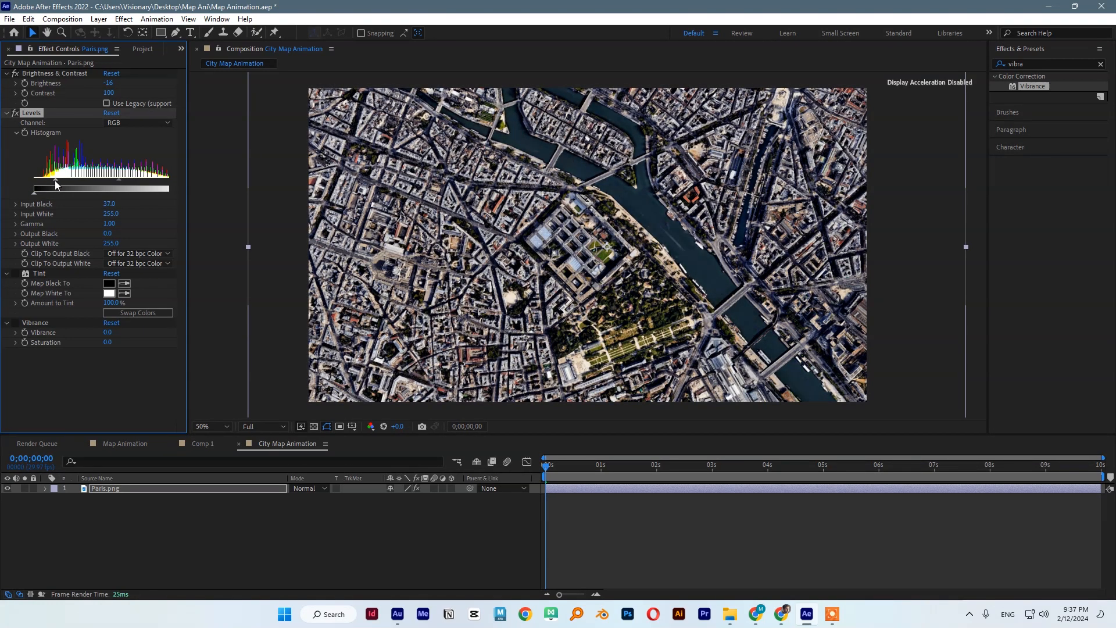
pyautogui.moveTo(52, 180); pyautogui.dragTo(47, 181)
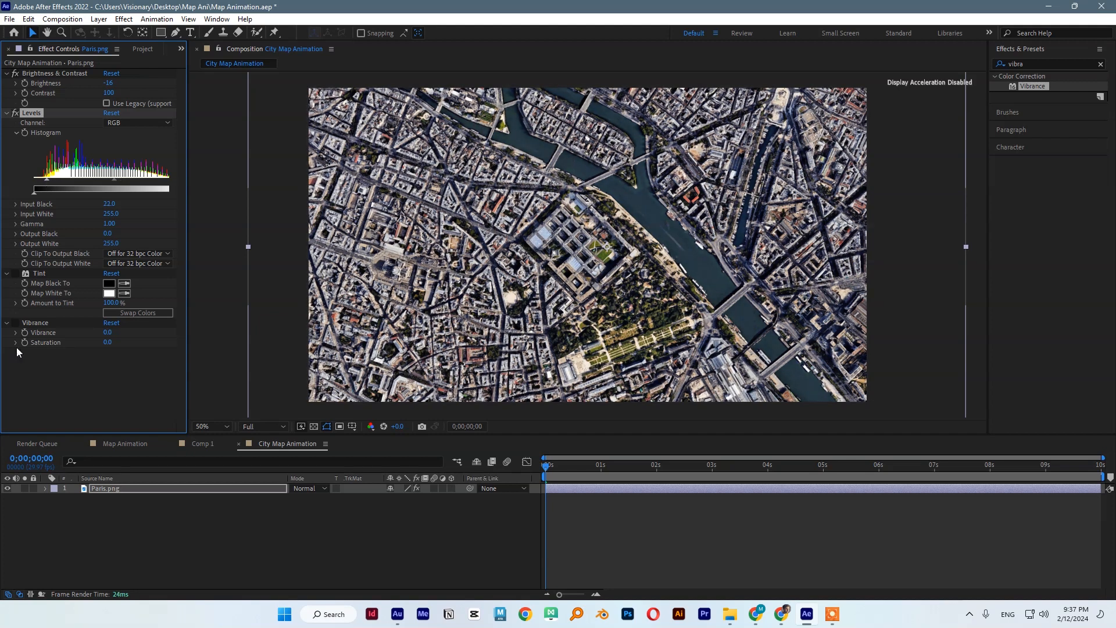
# - Enable the Vibrance effect and set Vibrance to 70 and Saturation to 10
pyautogui.moveTo(107, 332); pyautogui.dragTo(149, 332)
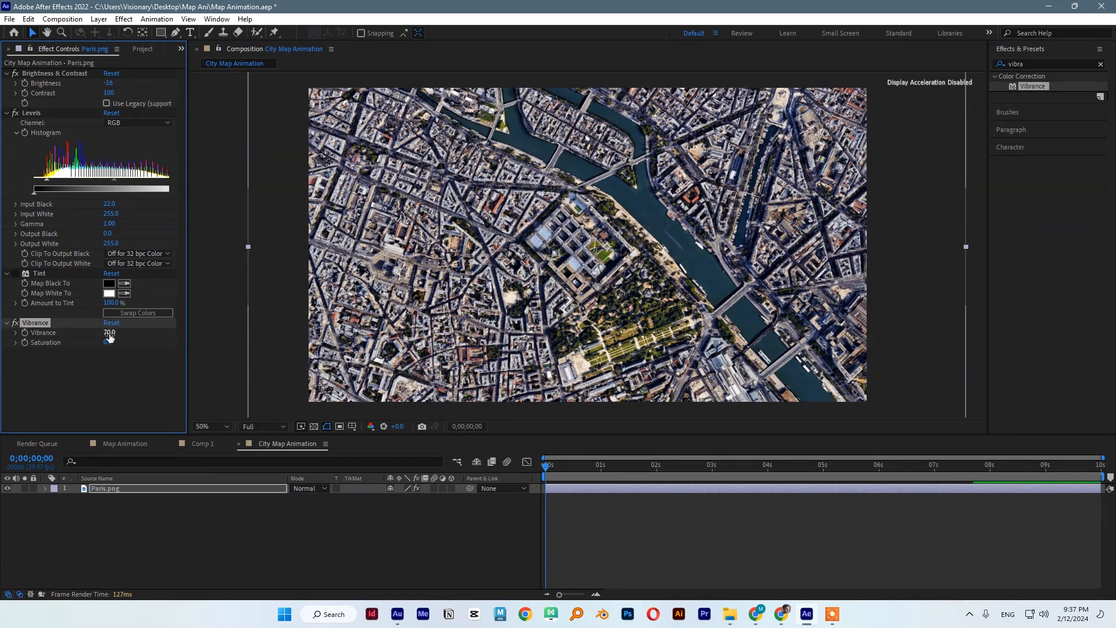
pyautogui.moveTo(107, 342); pyautogui.dragTo(125, 344)
pyautogui.click(109, 342)
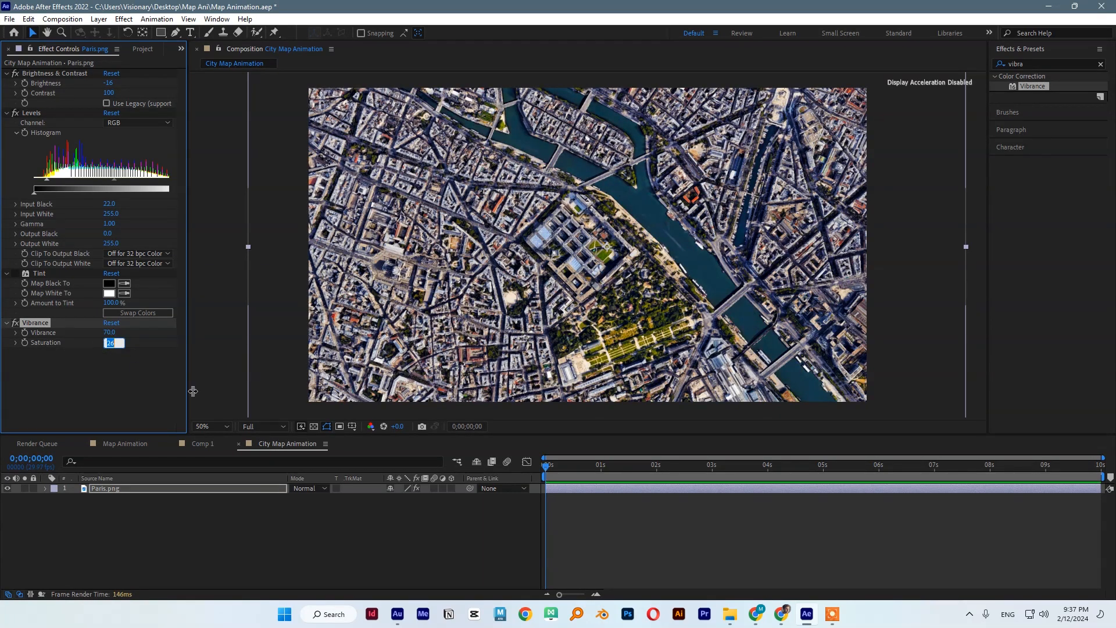
pyautogui.write('10')
pyautogui.press('Return')
# - Try mapping the Tint effect's black to blue on the map layer, cancel the colour and disable Tint
pyautogui.click(15, 274)
pyautogui.click(108, 283)
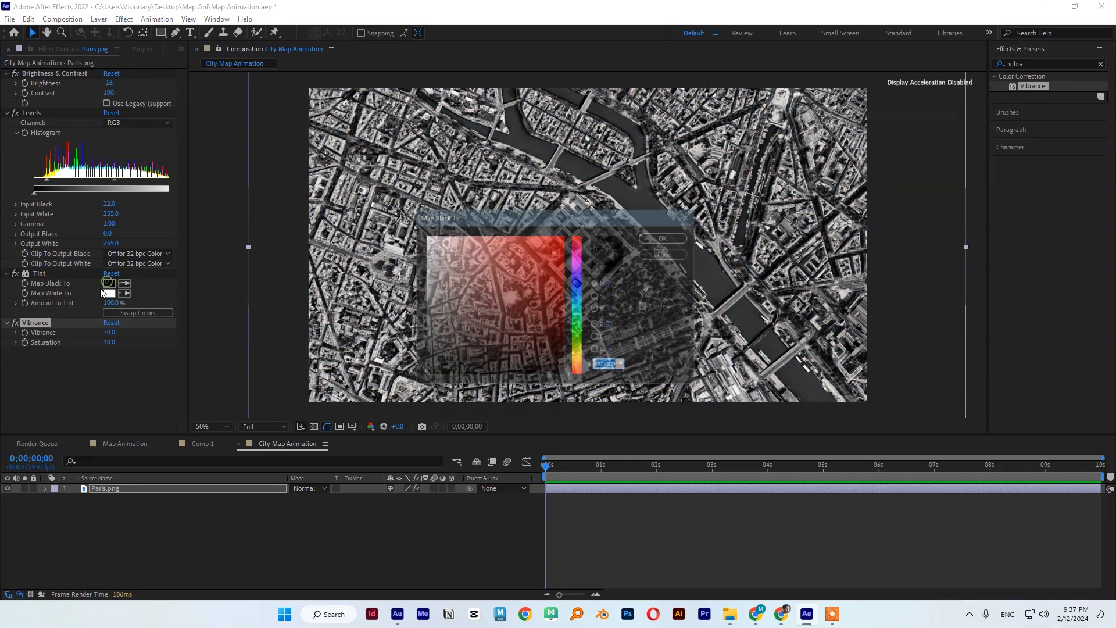
pyautogui.click(519, 265)
pyautogui.moveTo(562, 217); pyautogui.dragTo(500, 307)
pyautogui.moveTo(519, 465); pyautogui.dragTo(518, 378)
pyautogui.click(623, 343)
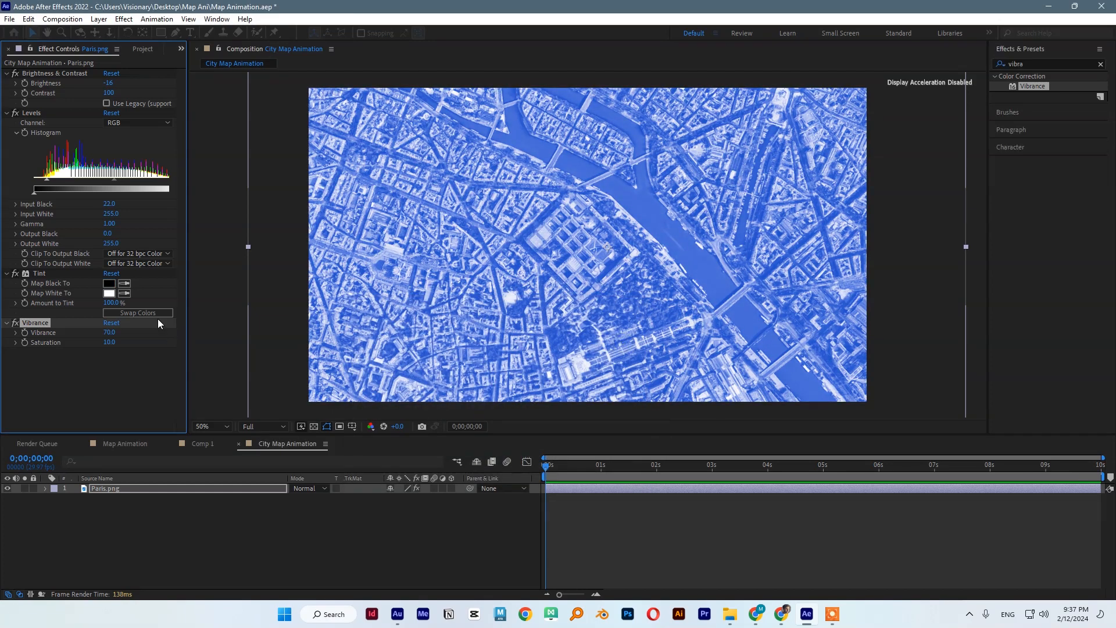
pyautogui.click(17, 274)
# - Collapse the Brightness & Contrast, Levels and Tint settings and deselect the map layer
pyautogui.click(6, 112)
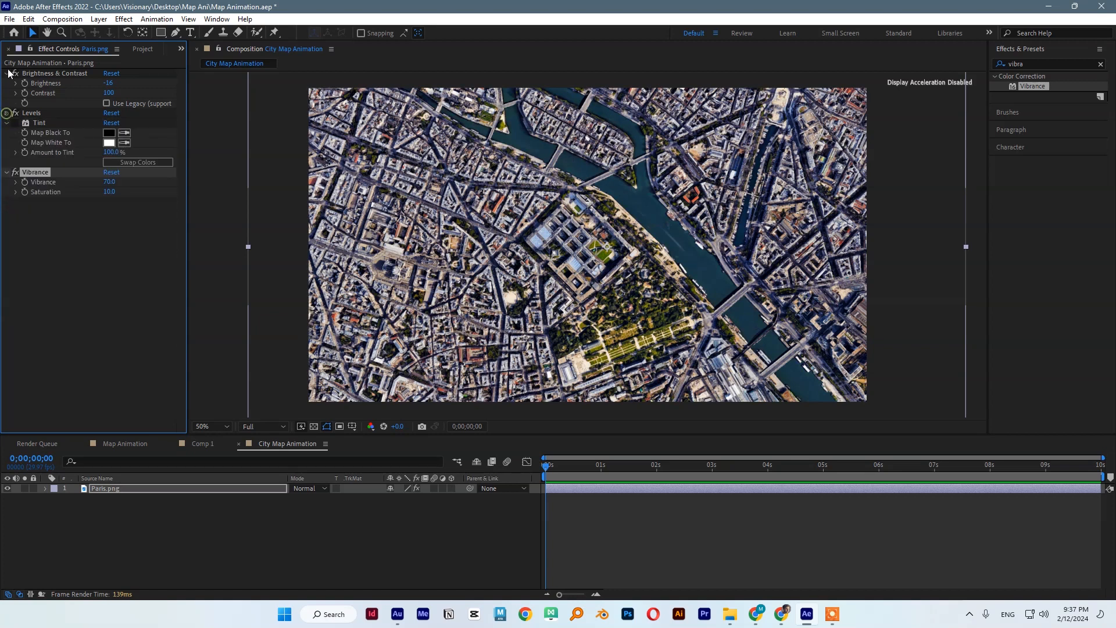
pyautogui.click(6, 73)
pyautogui.click(7, 93)
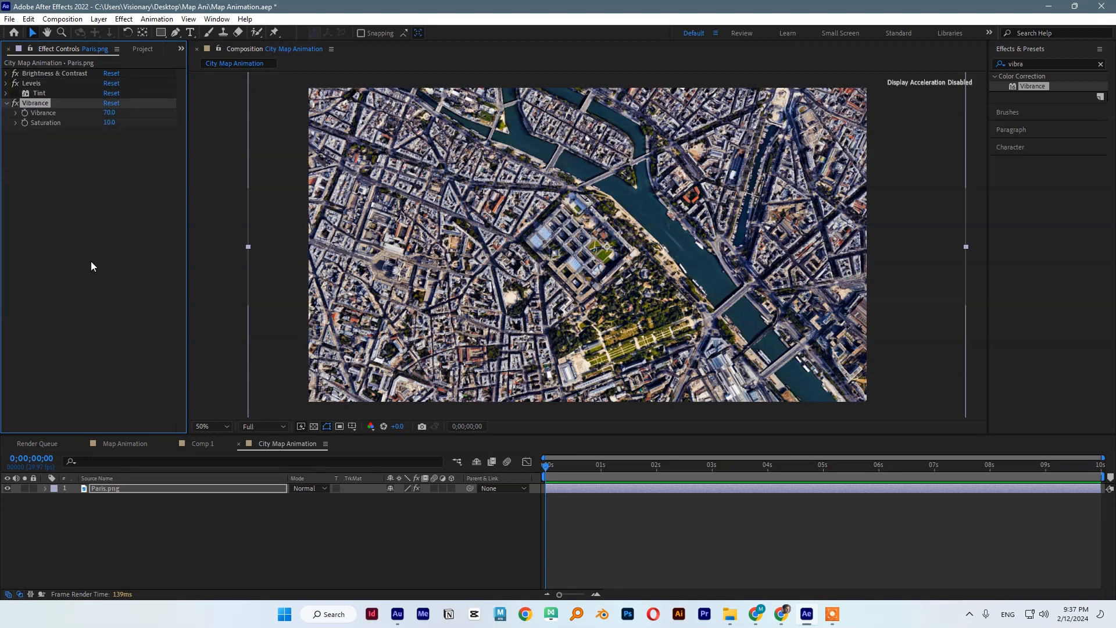
pyautogui.press('F2')
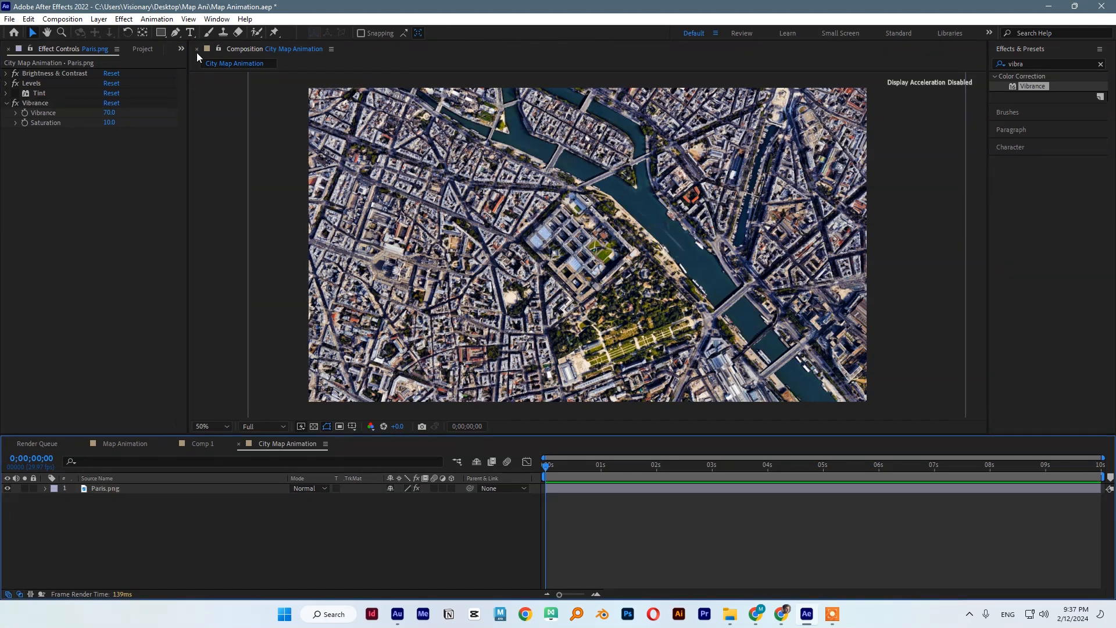
# - Draw a closed four-point outline with the Pen tool around the square building complex beside the river
pyautogui.press('g')
pyautogui.scroll(2, 583, 221)
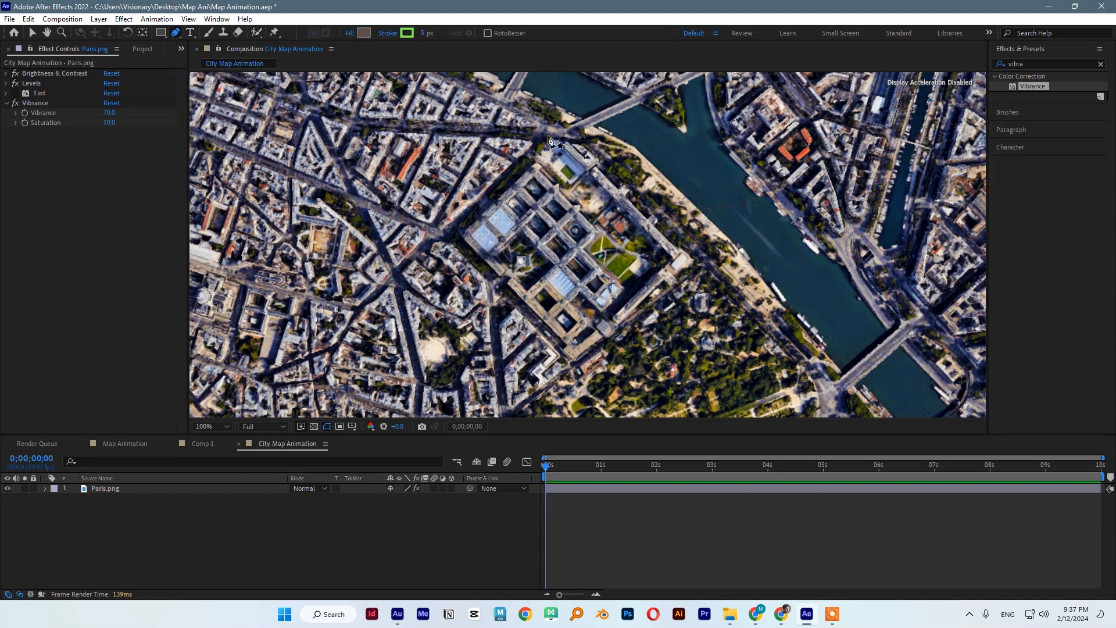
pyautogui.click(564, 141)
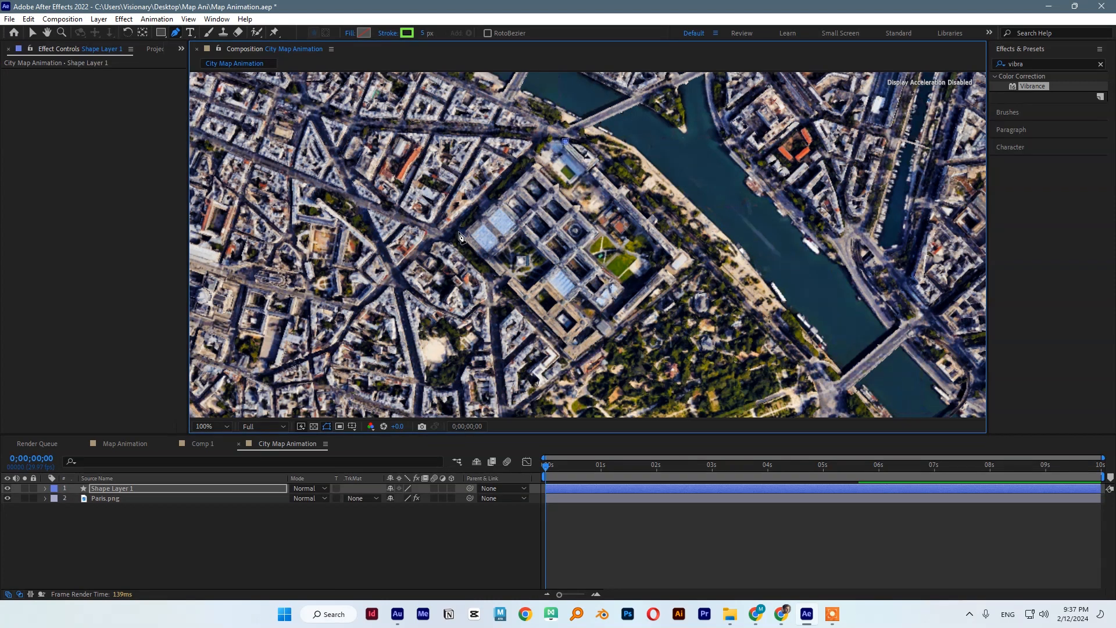
pyautogui.click(459, 233)
pyautogui.click(571, 358)
pyautogui.click(687, 261)
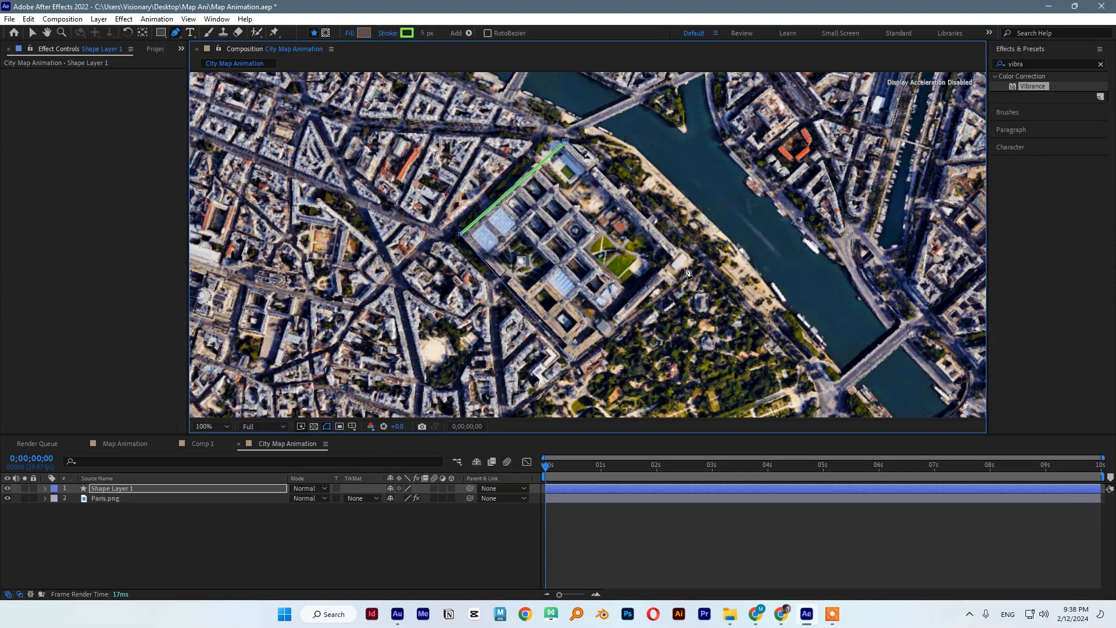
pyautogui.click(565, 141)
# - Set the outline's stroke width to 8 px and its stroke colour to red FF3333
pyautogui.moveTo(426, 33); pyautogui.dragTo(426, 33)
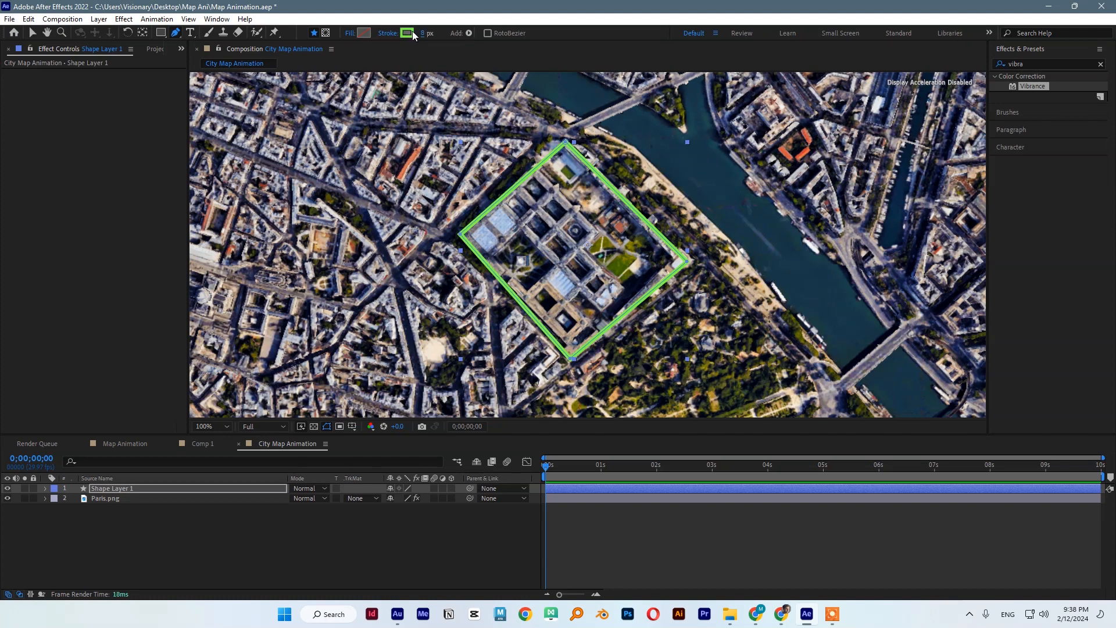
pyautogui.click(408, 33)
pyautogui.click(520, 321)
pyautogui.click(479, 331)
pyautogui.moveTo(478, 331); pyautogui.dragTo(462, 323)
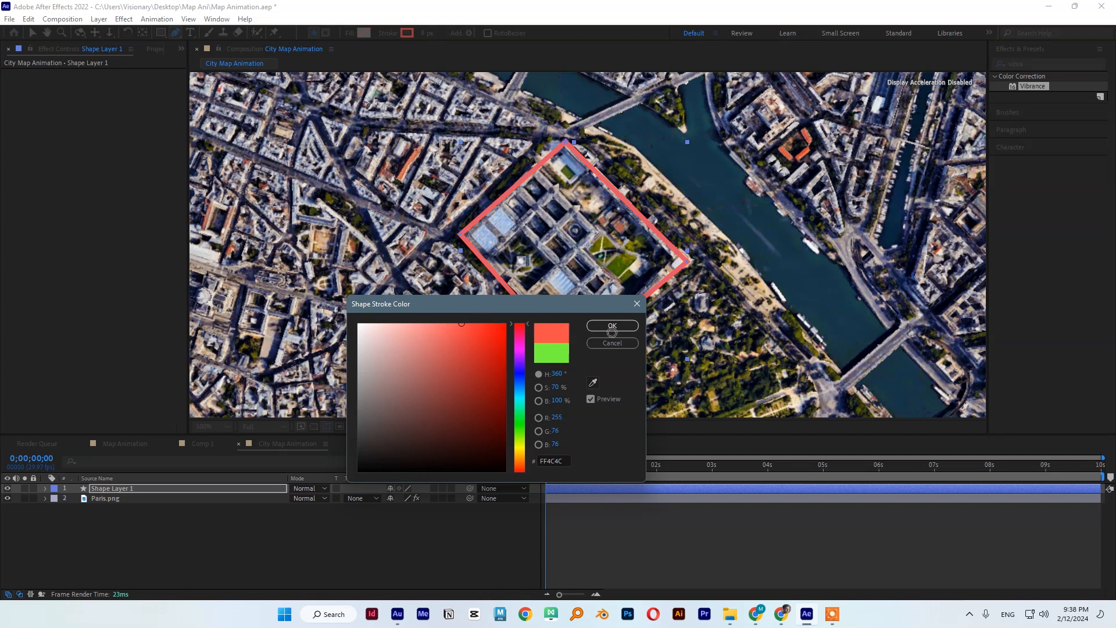
pyautogui.click(476, 321)
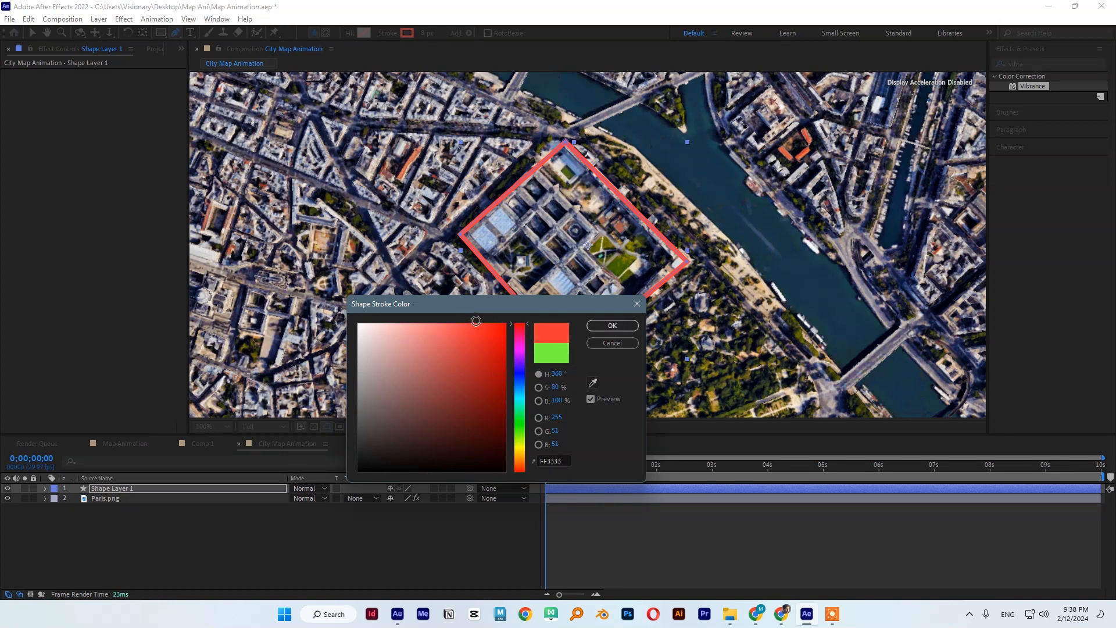
pyautogui.click(603, 327)
# - Rename the outline's shape layer to Stroke and duplicate it
pyautogui.rightClick(139, 487)
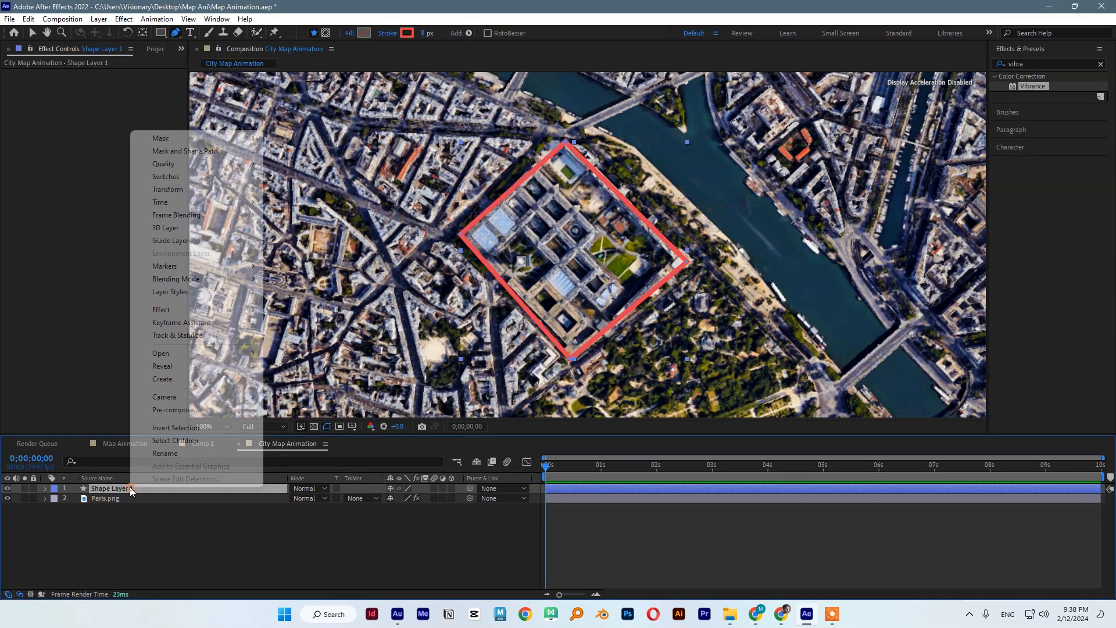
pyautogui.click(164, 453)
pyautogui.write('Stroke')
pyautogui.press('Return')
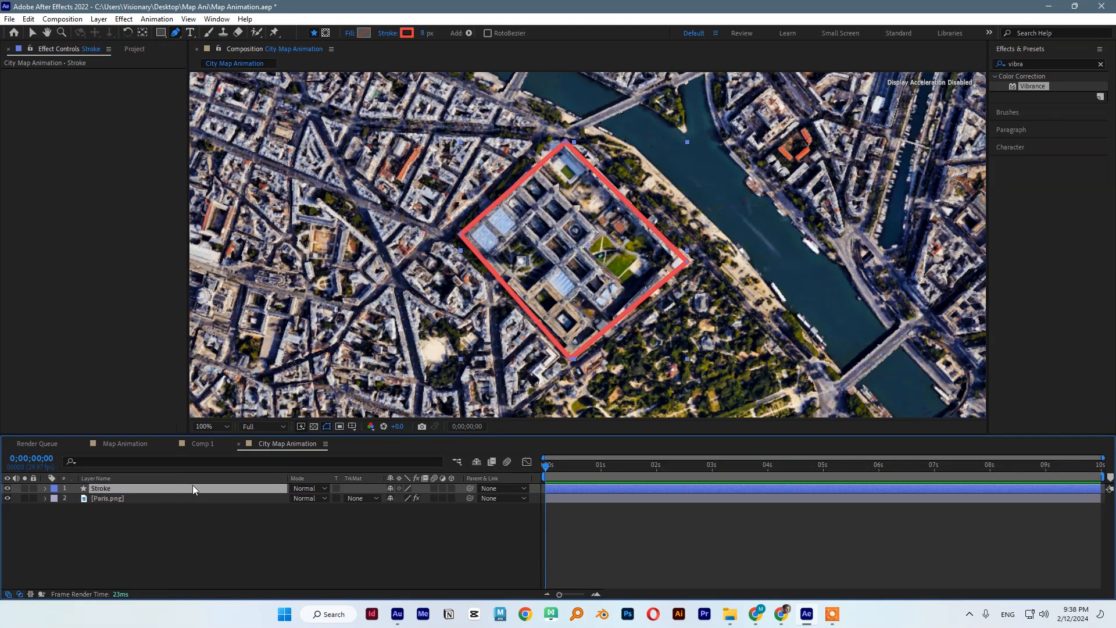
pyautogui.hotkey('ctrl', 'd')
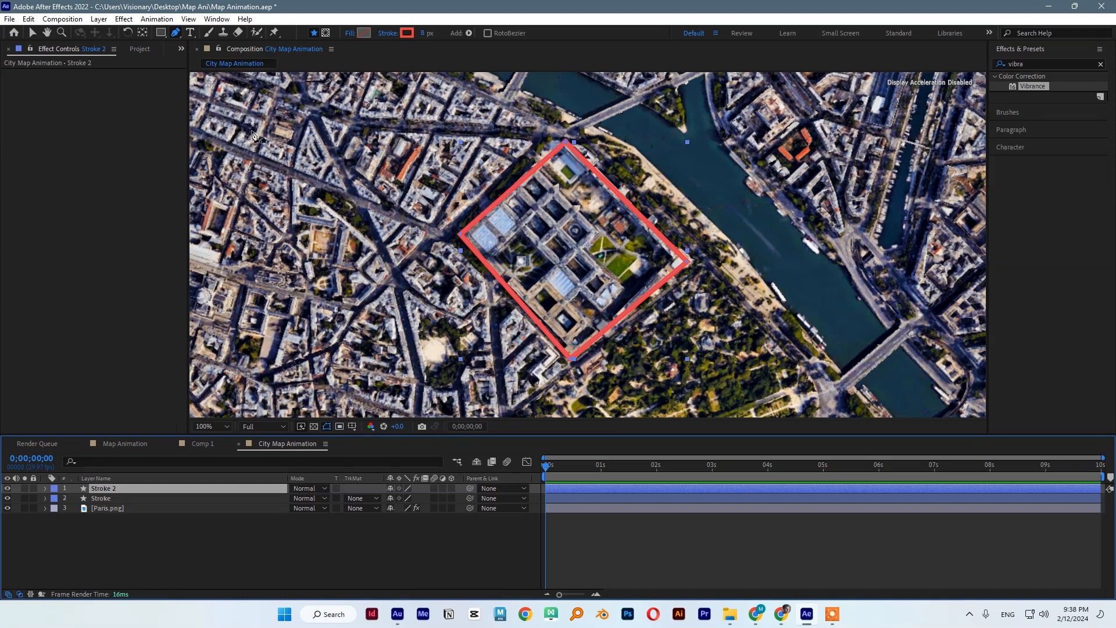
# - Remove the stroke from the duplicated shape layer and give it a solid colour fill
pyautogui.click(392, 35)
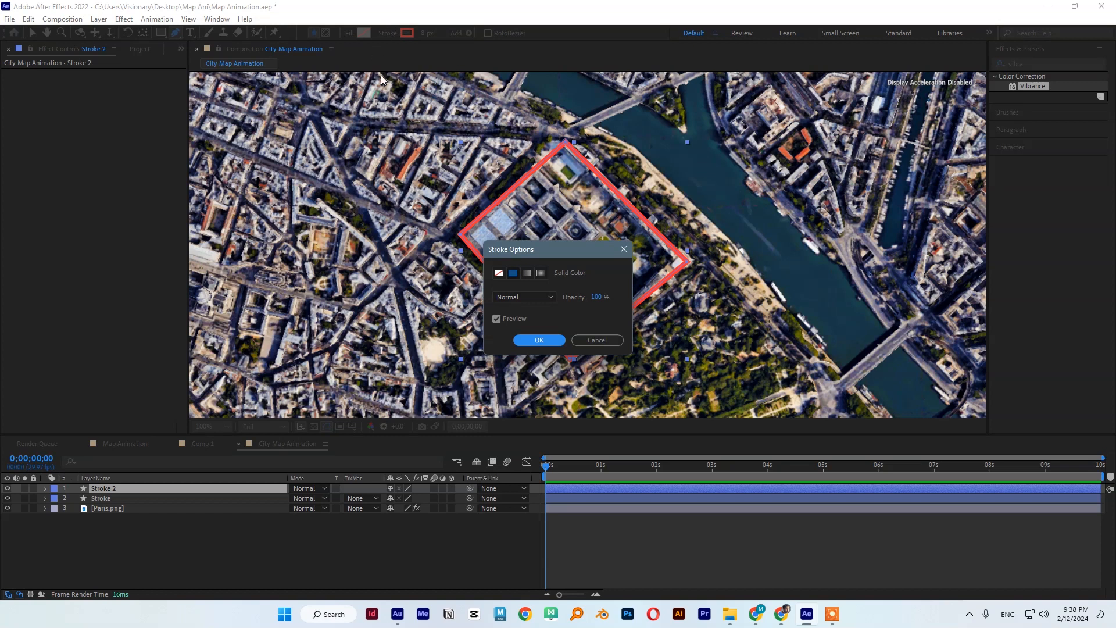
pyautogui.click(537, 342)
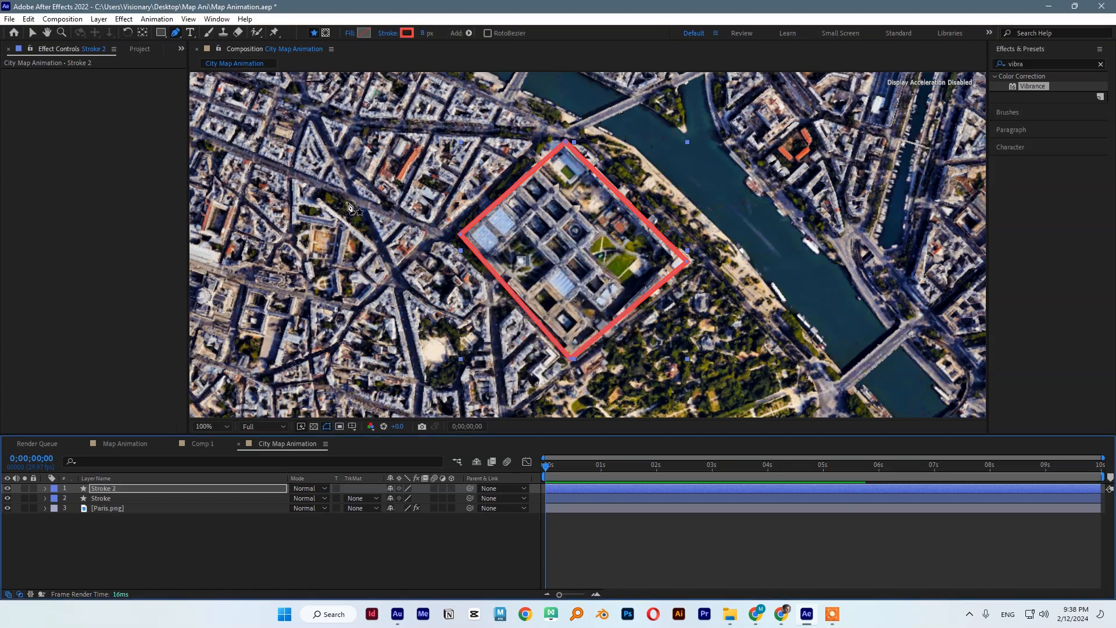
pyautogui.click(350, 34)
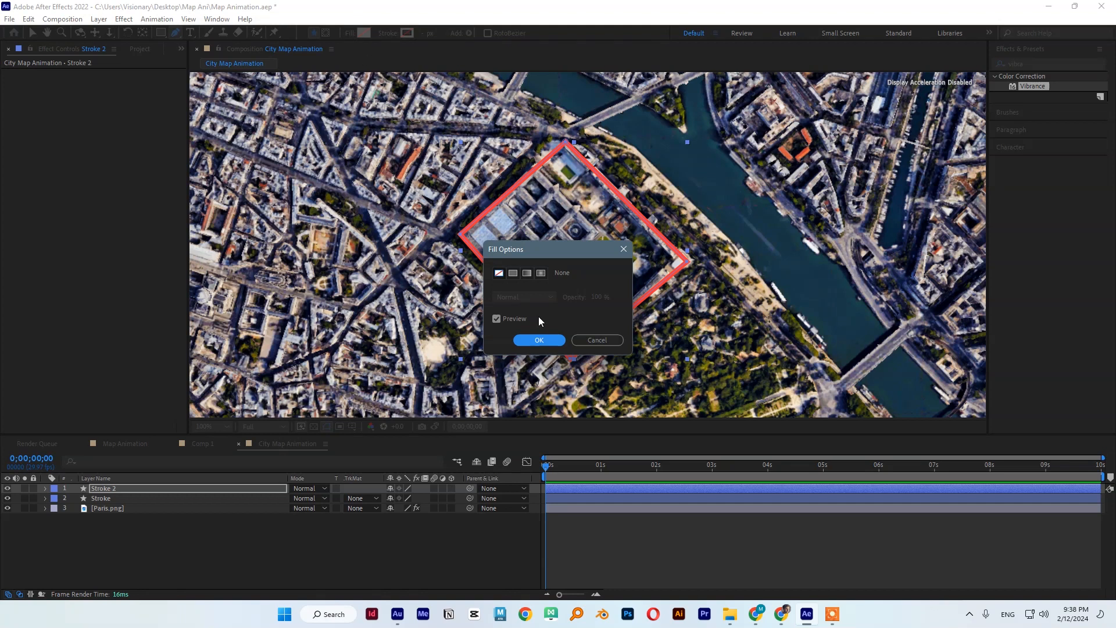
pyautogui.click(513, 273)
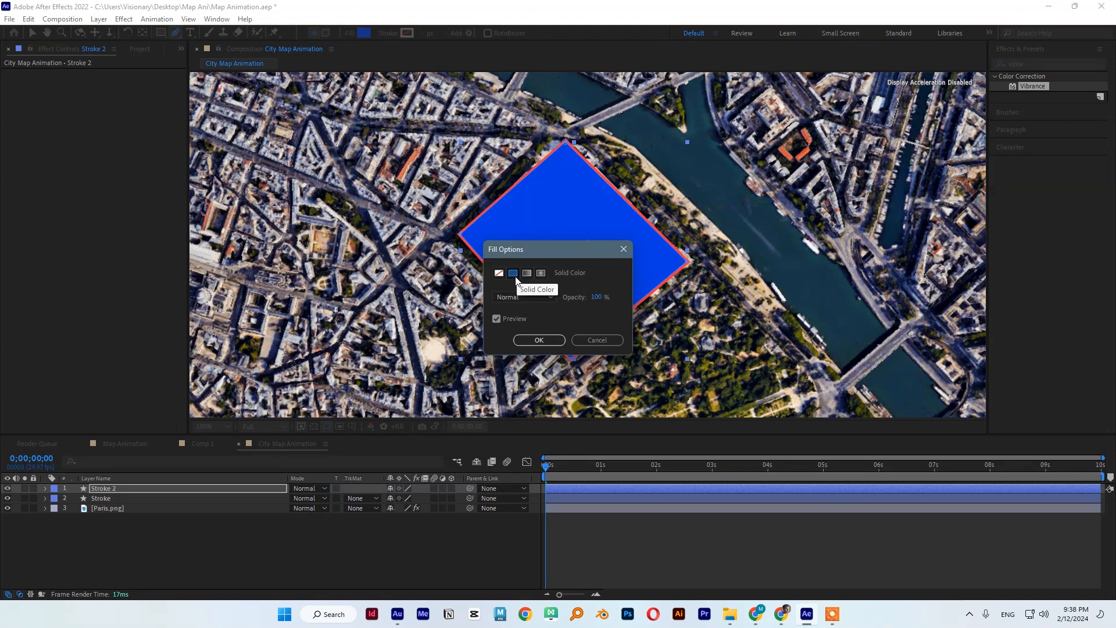
pyautogui.click(538, 340)
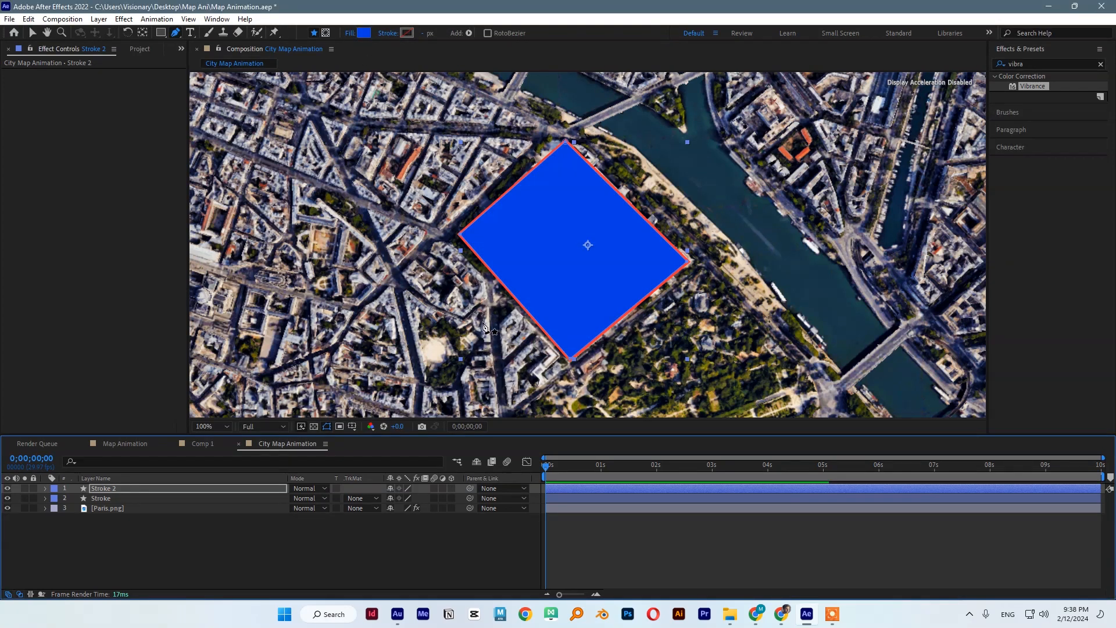
# - Set the duplicated shape's fill colour to yellow FFD200 and rename its layer Fill
pyautogui.click(363, 33)
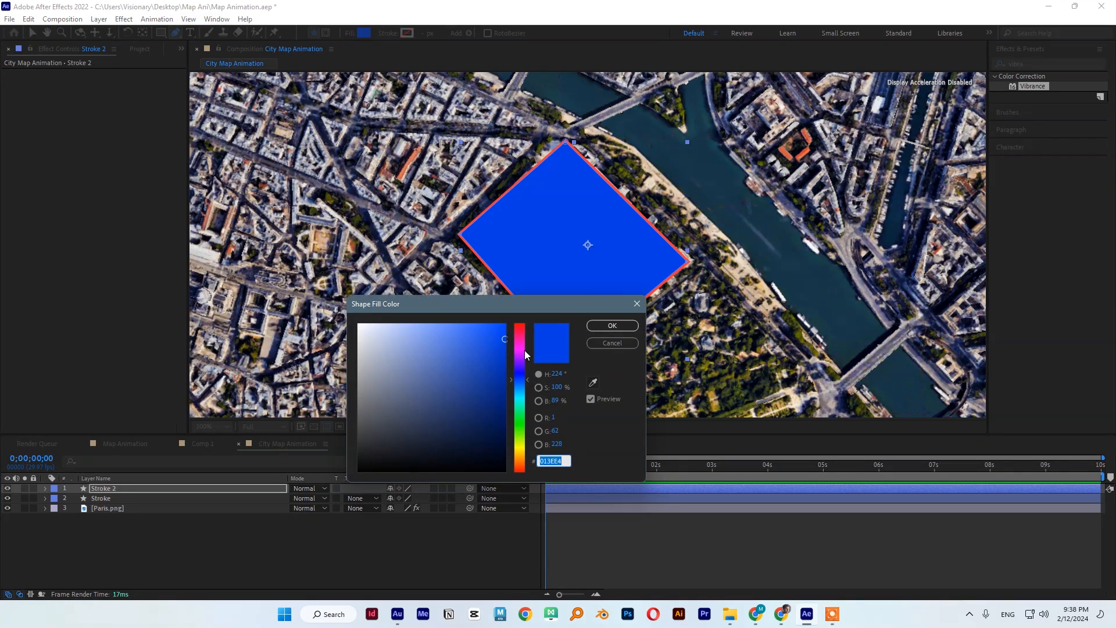
pyautogui.moveTo(518, 393); pyautogui.dragTo(521, 451)
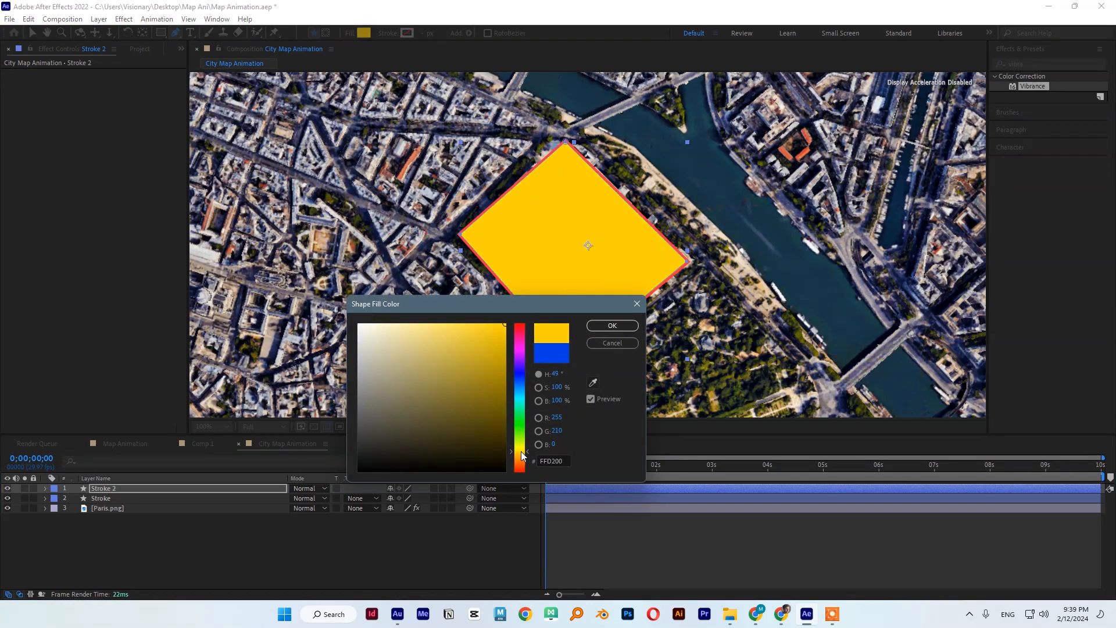
pyautogui.click(612, 326)
pyautogui.write('Fill')
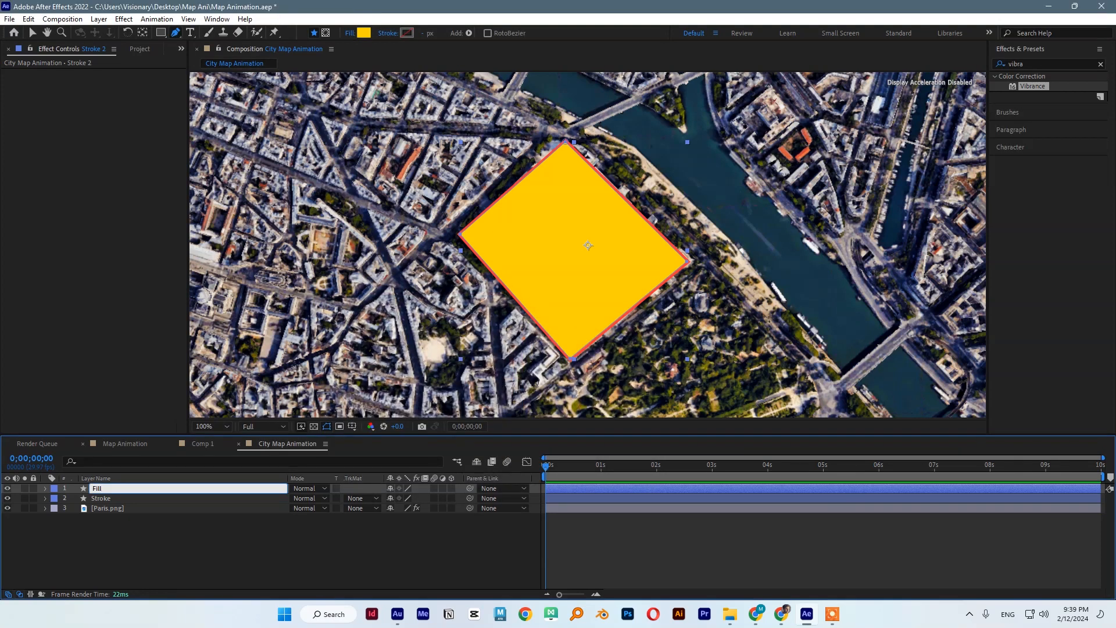
pyautogui.press('Return')
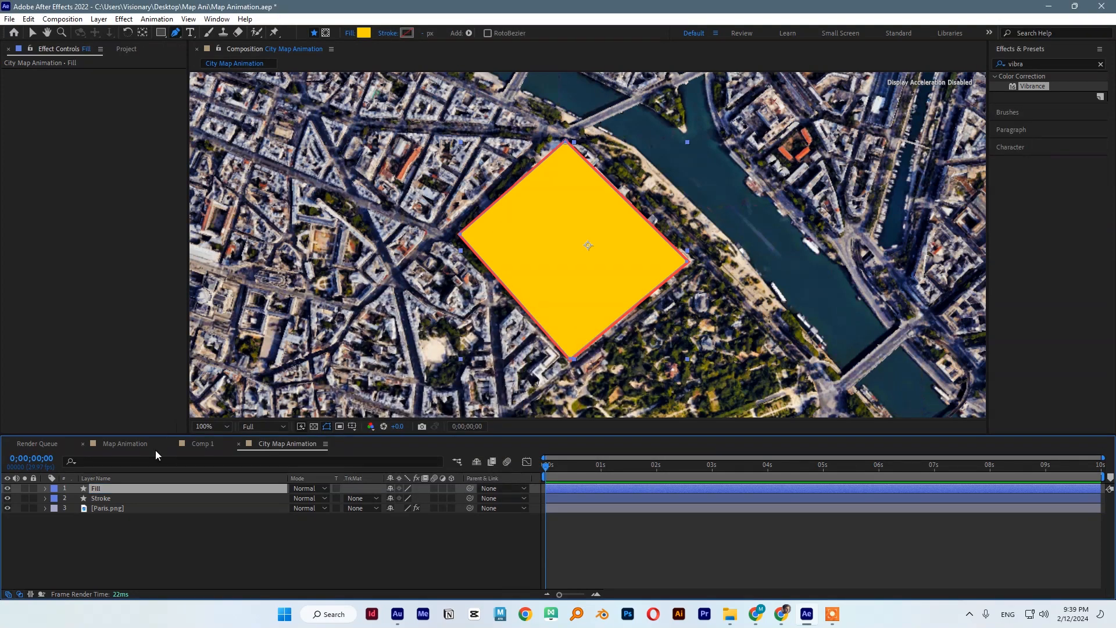
# - Place the Fill layer beneath the Stroke layer and set its blending mode to Multiply
pyautogui.moveTo(109, 487); pyautogui.dragTo(109, 501)
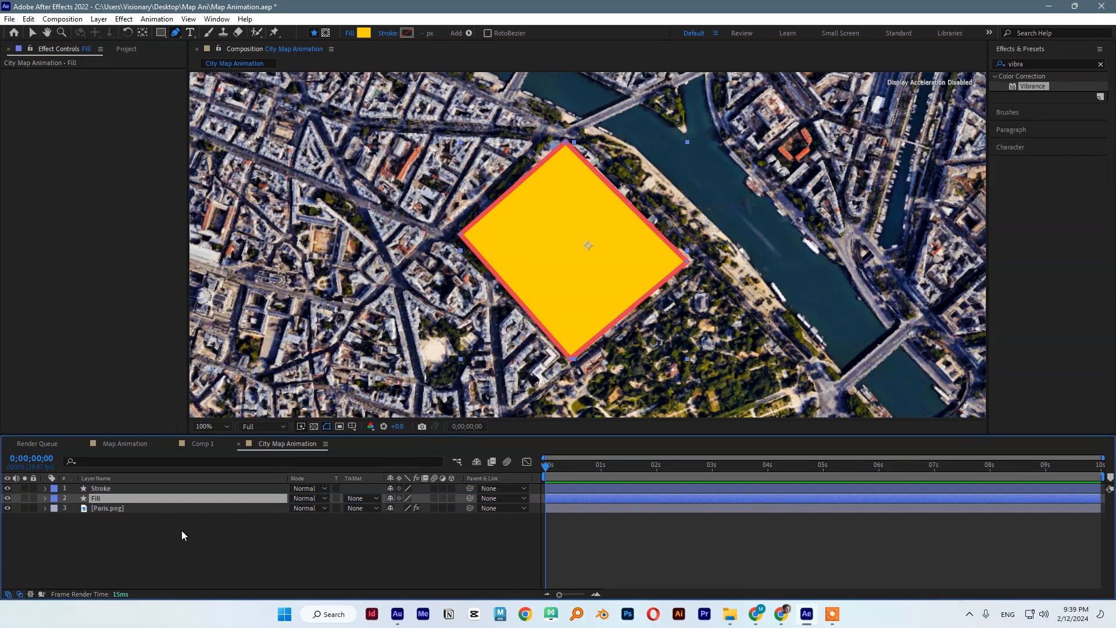
pyautogui.click(317, 497)
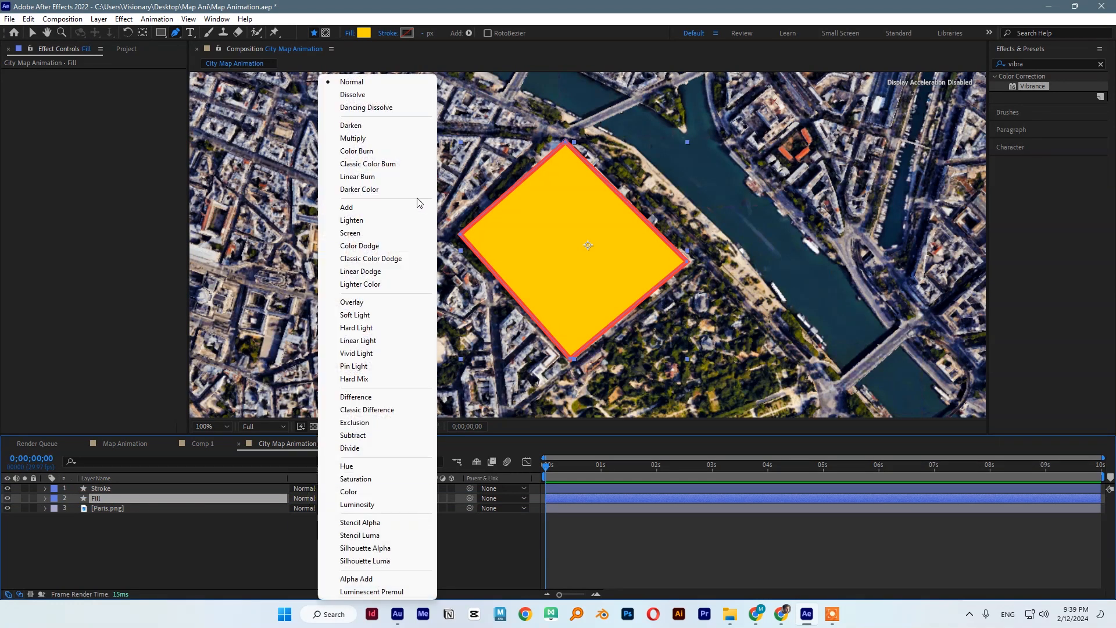
pyautogui.click(372, 138)
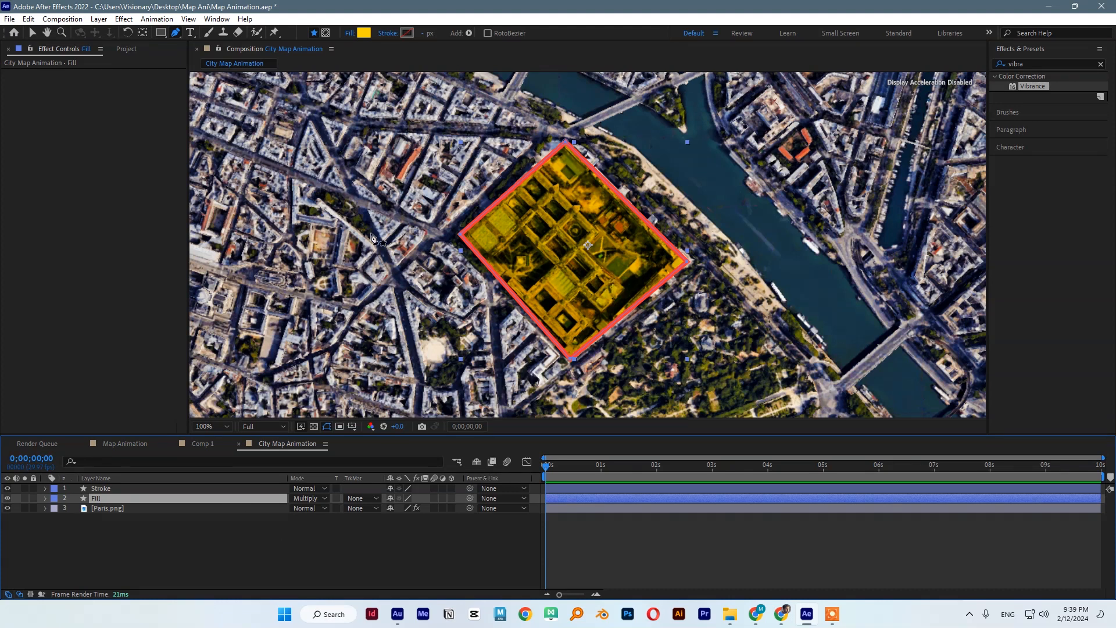
pyautogui.press(',')
pyautogui.press(',')
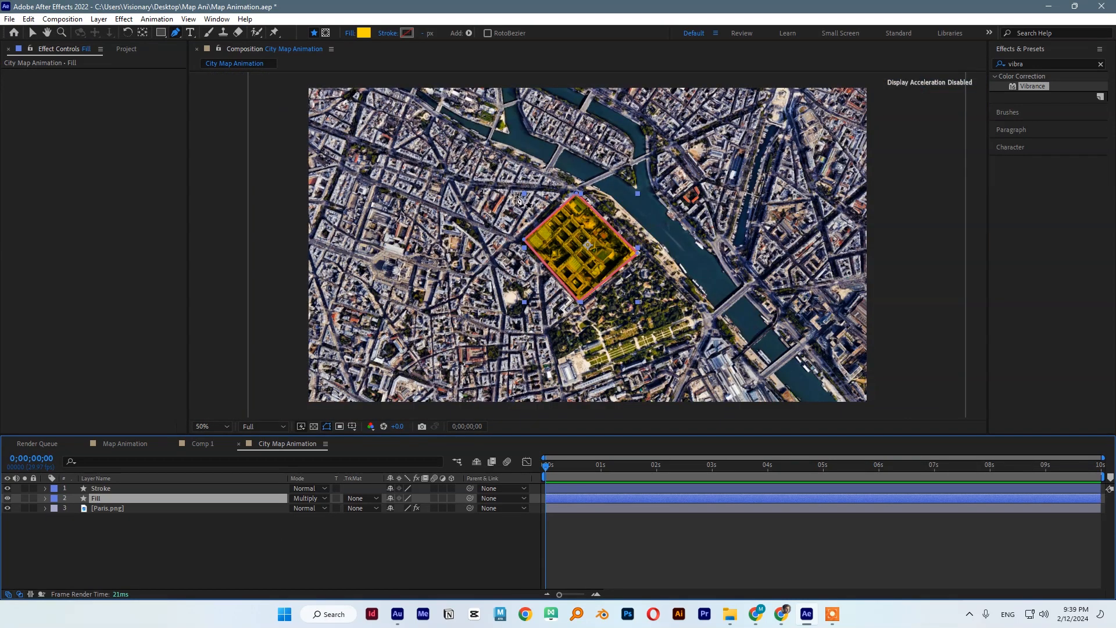
# - Change the Fill layer's fill colour to red FF0000
pyautogui.click(363, 33)
pyautogui.moveTo(520, 360); pyautogui.dragTo(519, 388)
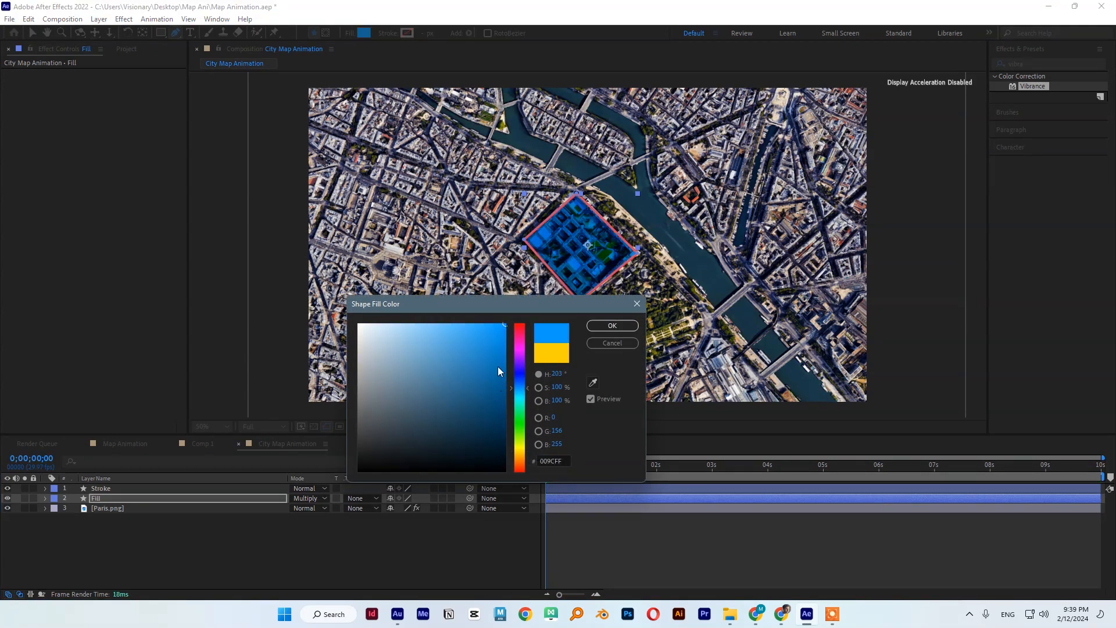
pyautogui.click(520, 329)
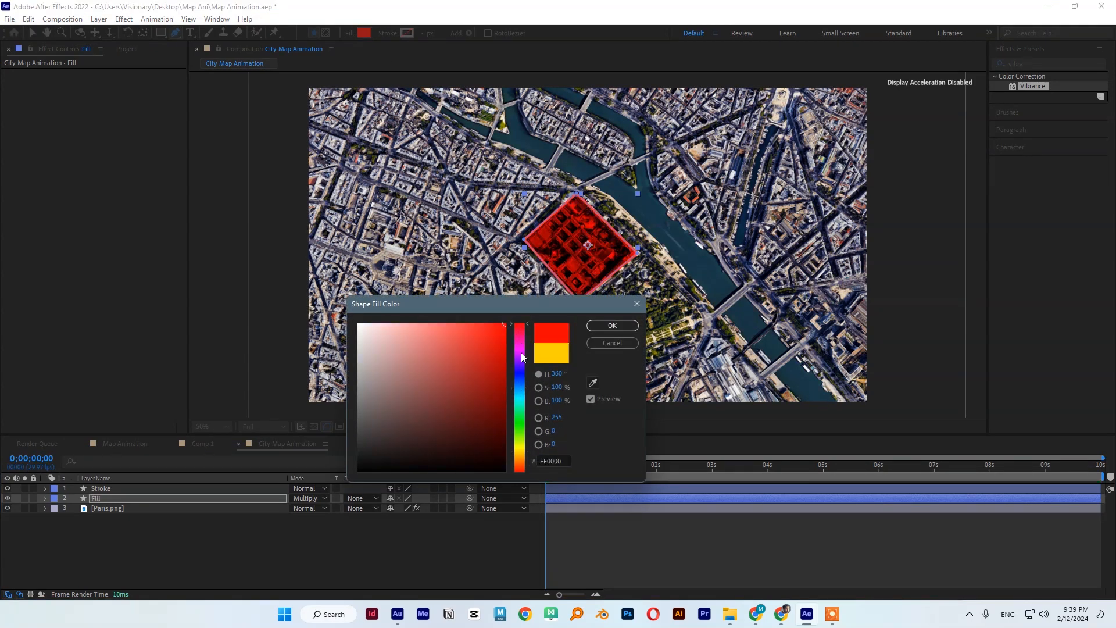
pyautogui.click(612, 326)
# - Change the Stroke layer's outline colour to a bright, fully saturated yellow
pyautogui.click(113, 489)
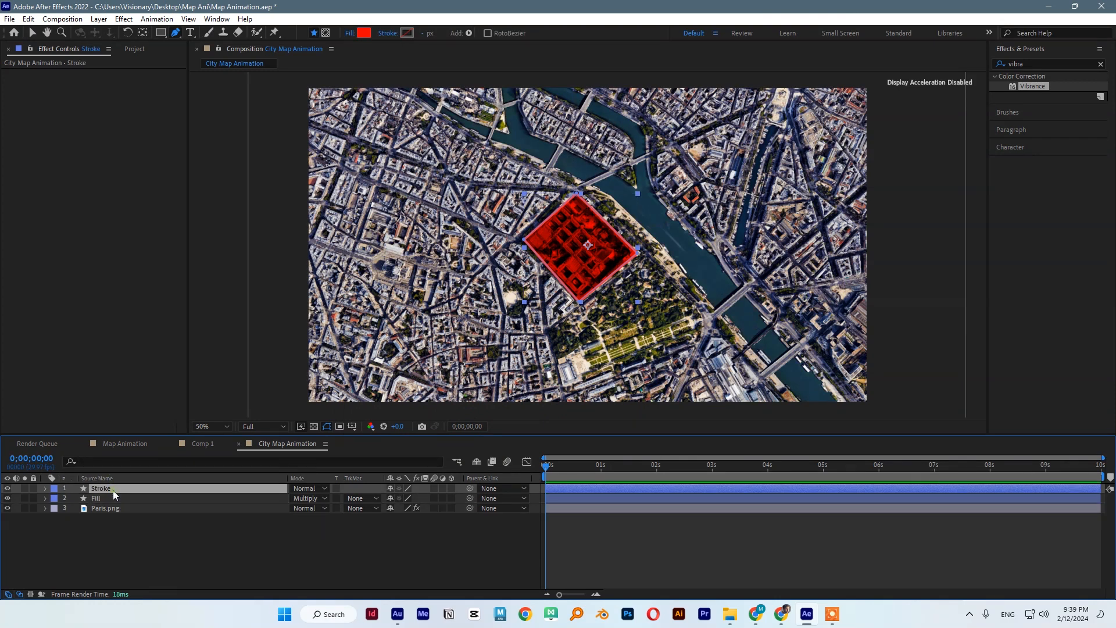
pyautogui.click(410, 33)
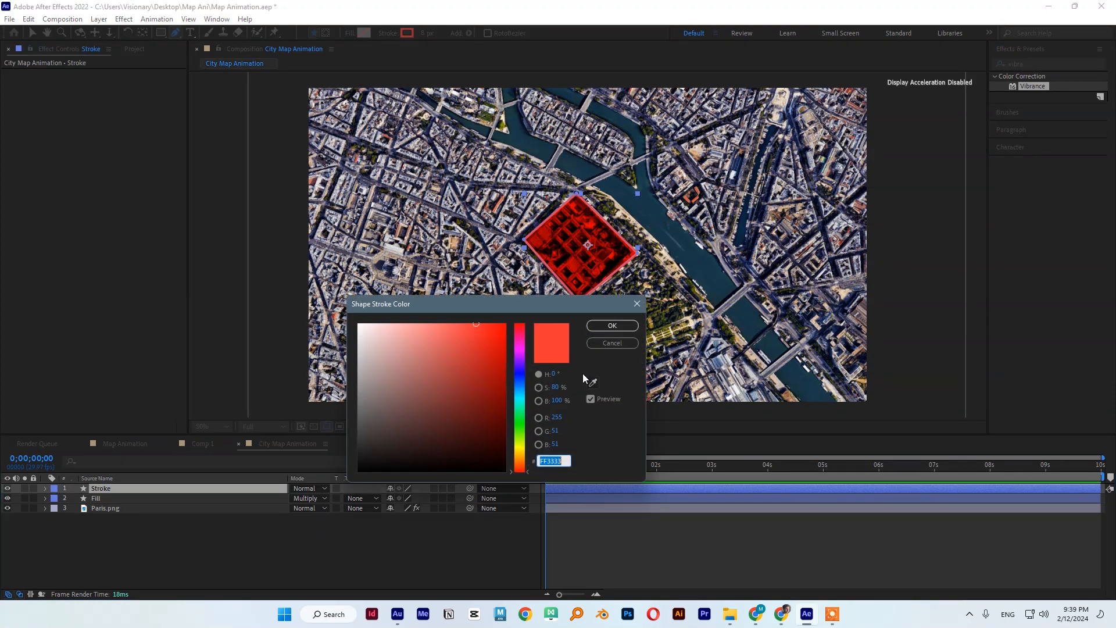
pyautogui.write('FFCC00')
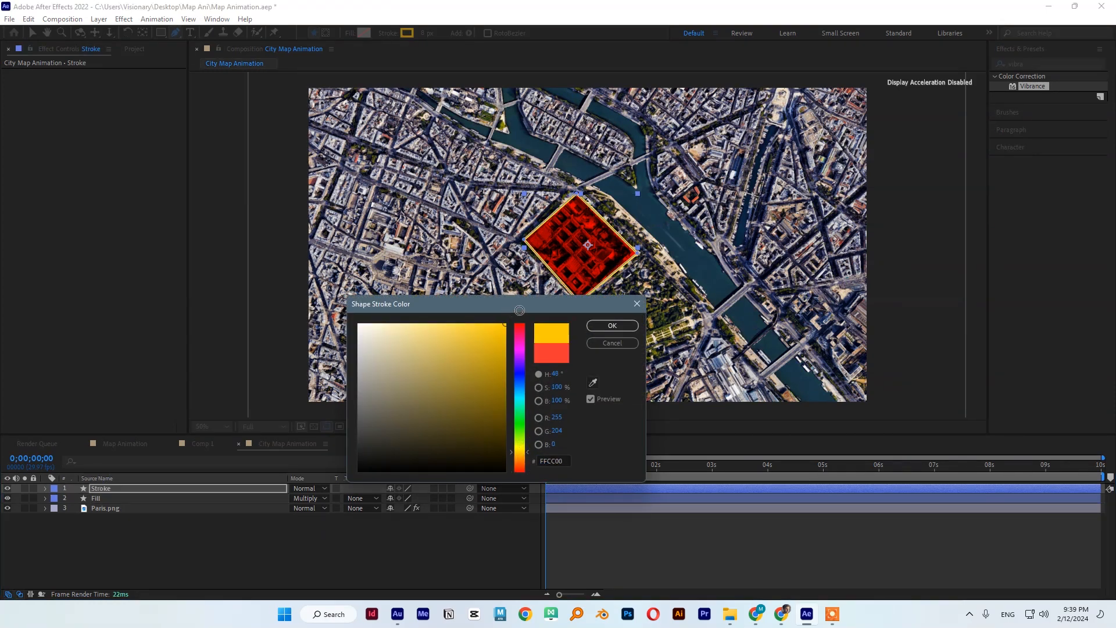
pyautogui.moveTo(520, 357); pyautogui.dragTo(521, 449)
pyautogui.moveTo(496, 327); pyautogui.dragTo(510, 315)
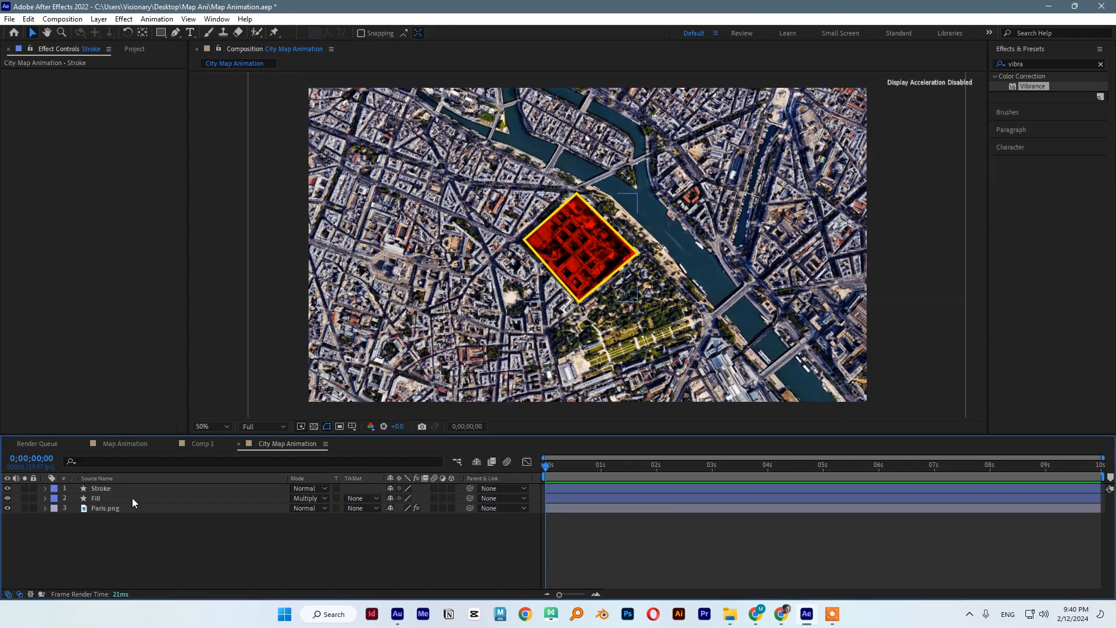
# - Set the Stroke layer's outline width to 13 px and deselect the layer
pyautogui.click(124, 489)
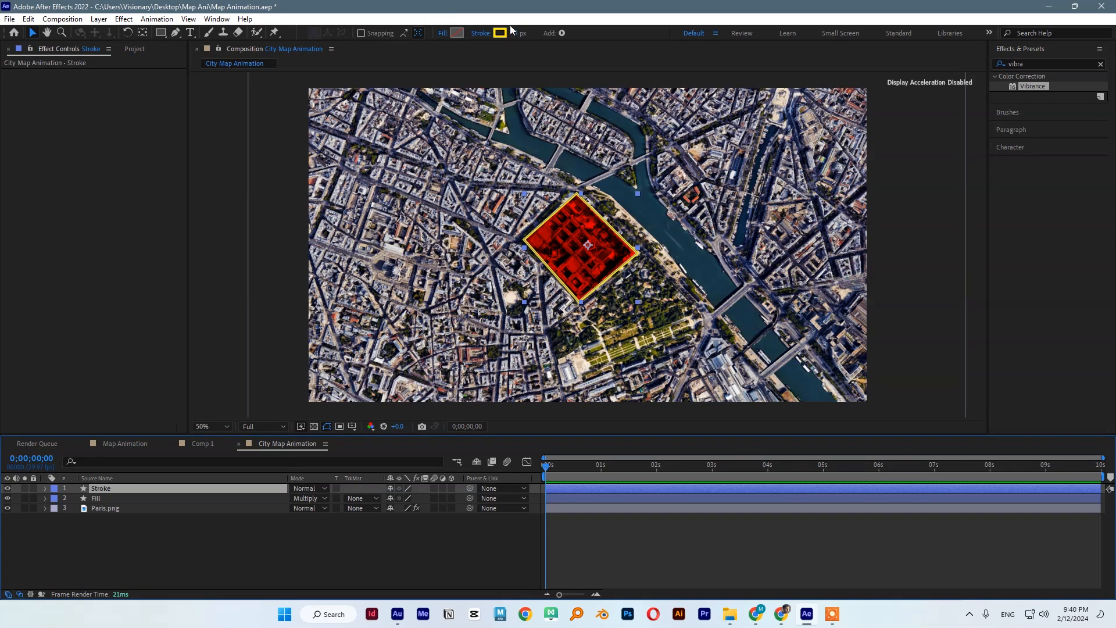
pyautogui.moveTo(516, 33); pyautogui.dragTo(525, 32)
pyautogui.click(301, 554)
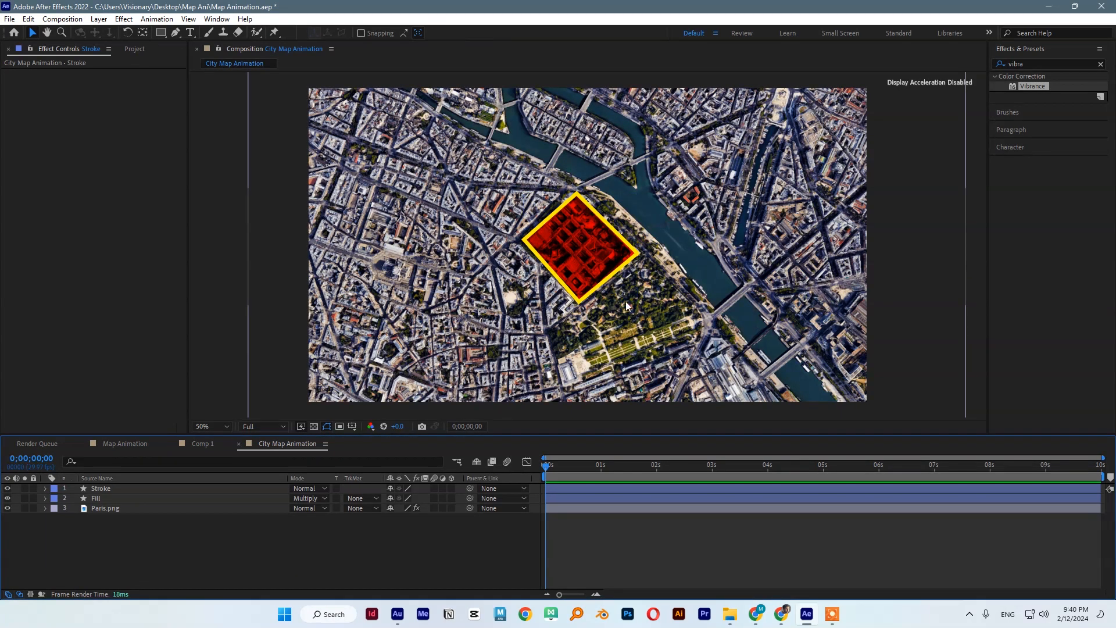
# - Create a new text layer reading "Lake City"
pyautogui.rightClick(132, 542)
pyautogui.moveTo(211, 400)
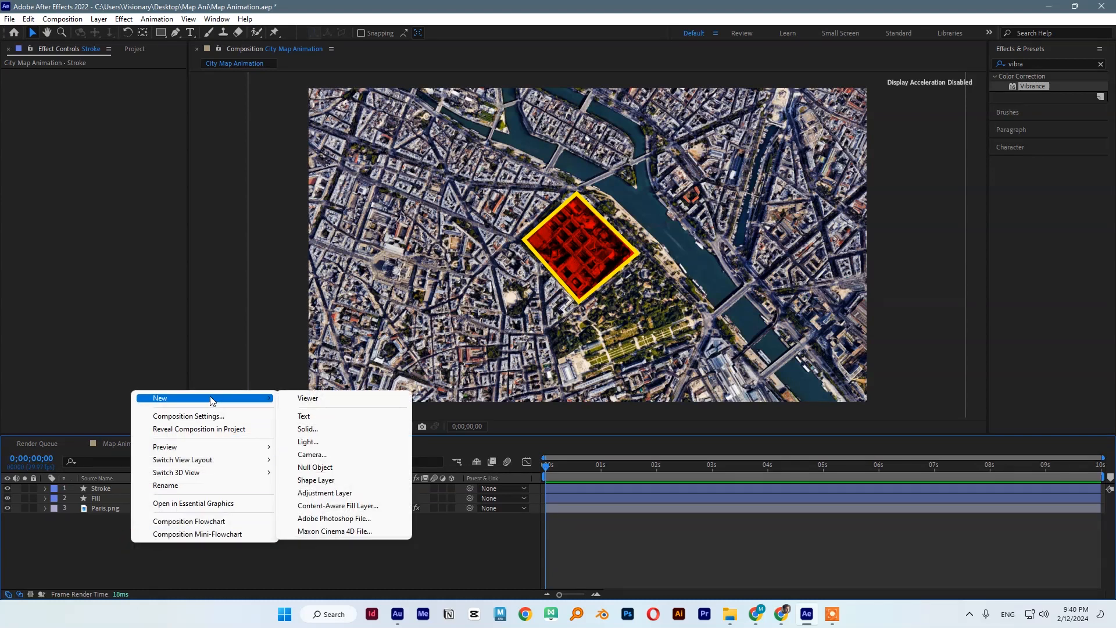
pyautogui.click(303, 417)
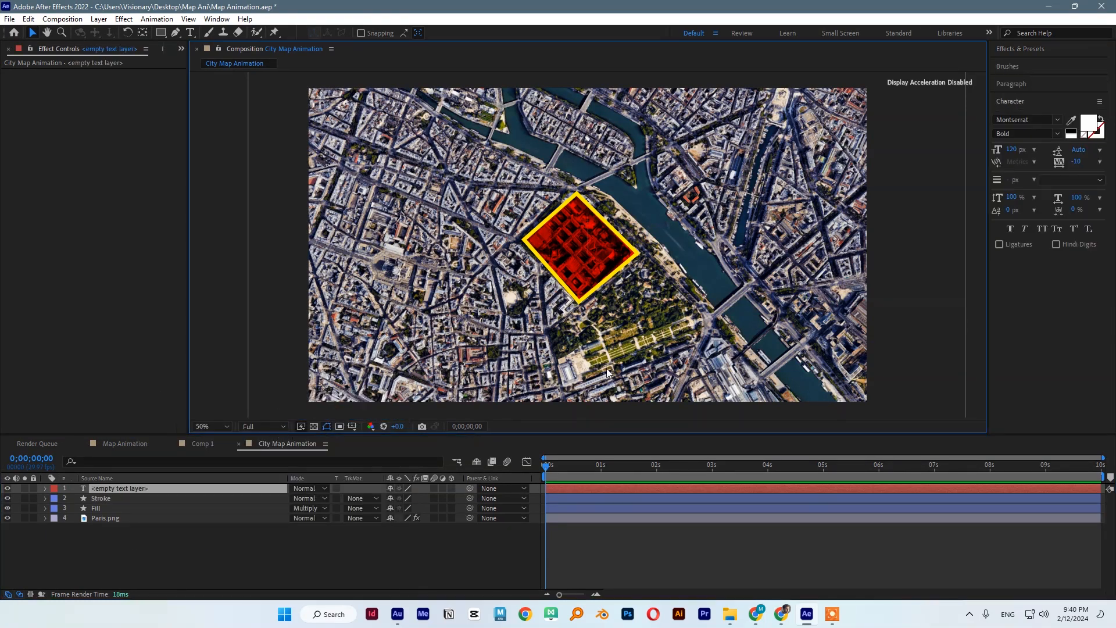
pyautogui.write('City')
pyautogui.press('BackSpace')
pyautogui.press('BackSpace')
pyautogui.press('BackSpace')
pyautogui.press('BackSpace')
pyautogui.write('Lake City')
# - Set the Lake City text's tracking to -33 and centre the text over the red highlighted block
pyautogui.hotkey('ctrl', 'a')
pyautogui.moveTo(1078, 162); pyautogui.dragTo(1066, 162)
pyautogui.press('v')
pyautogui.moveTo(747, 219); pyautogui.dragTo(664, 232)
pyautogui.moveTo(607, 240); pyautogui.dragTo(580, 243)
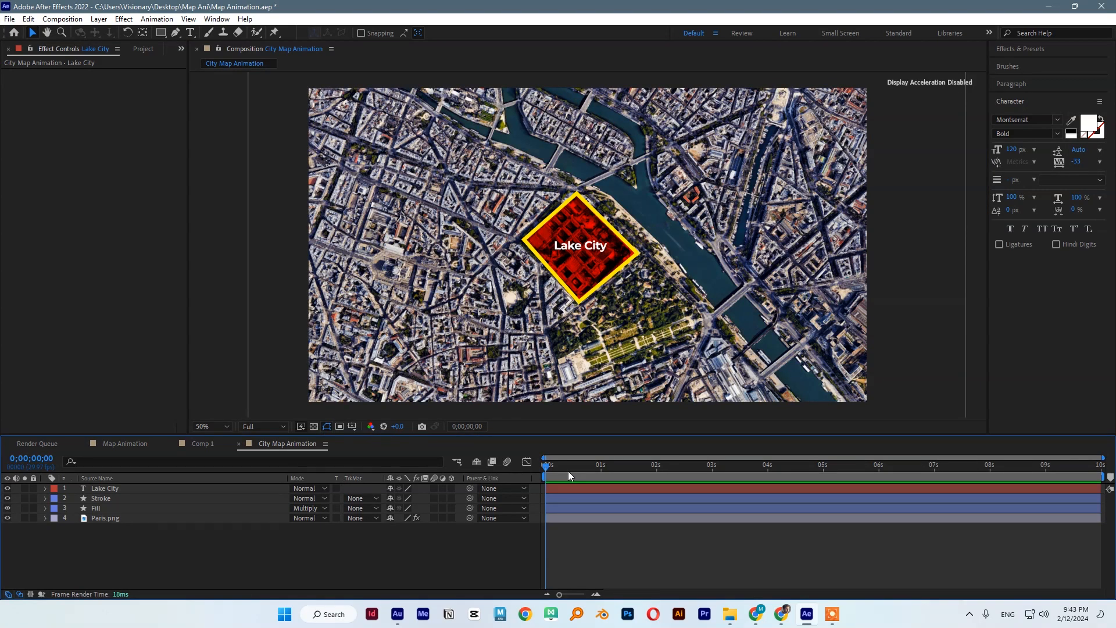
# - Add Trim Paths to the Stroke layer and expand its properties
pyautogui.click(46, 498)
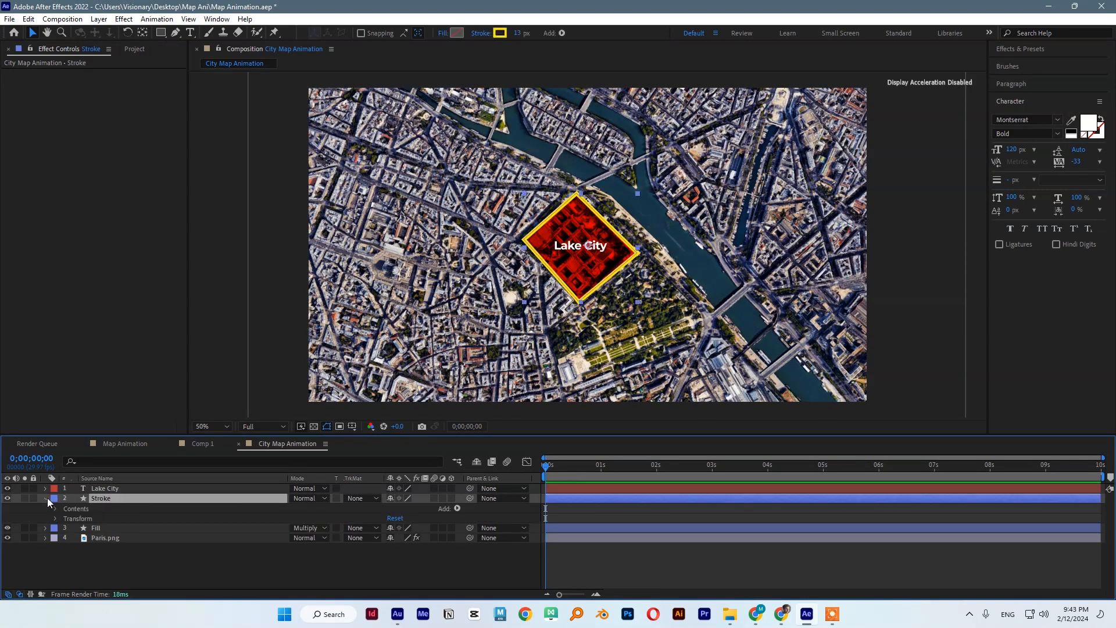
pyautogui.click(457, 508)
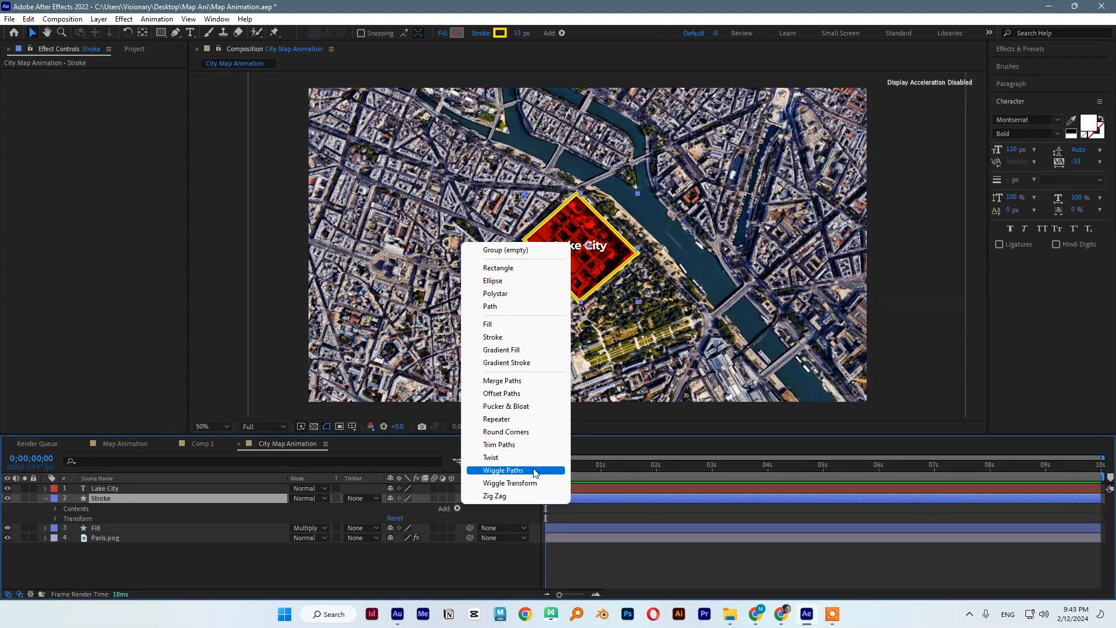
pyautogui.click(500, 445)
pyautogui.click(66, 528)
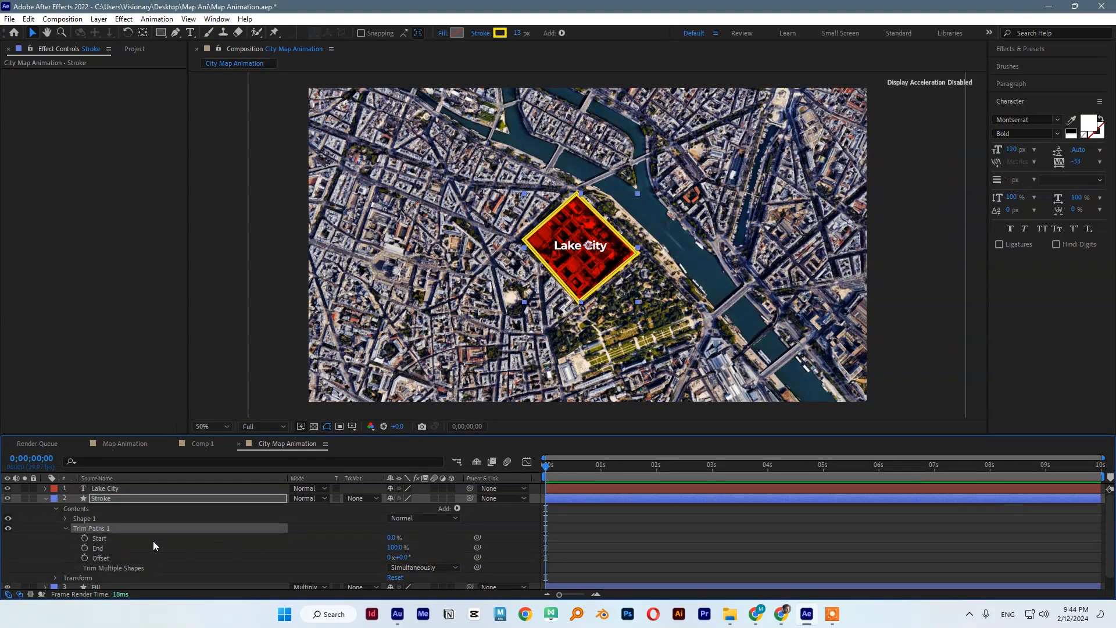
# - Keyframe the Stroke layer's Trim Paths End from 0% at the start to 100% at 4 seconds
pyautogui.moveTo(395, 547); pyautogui.dragTo(126, 545)
pyautogui.click(85, 548)
pyautogui.moveTo(558, 470); pyautogui.dragTo(767, 471)
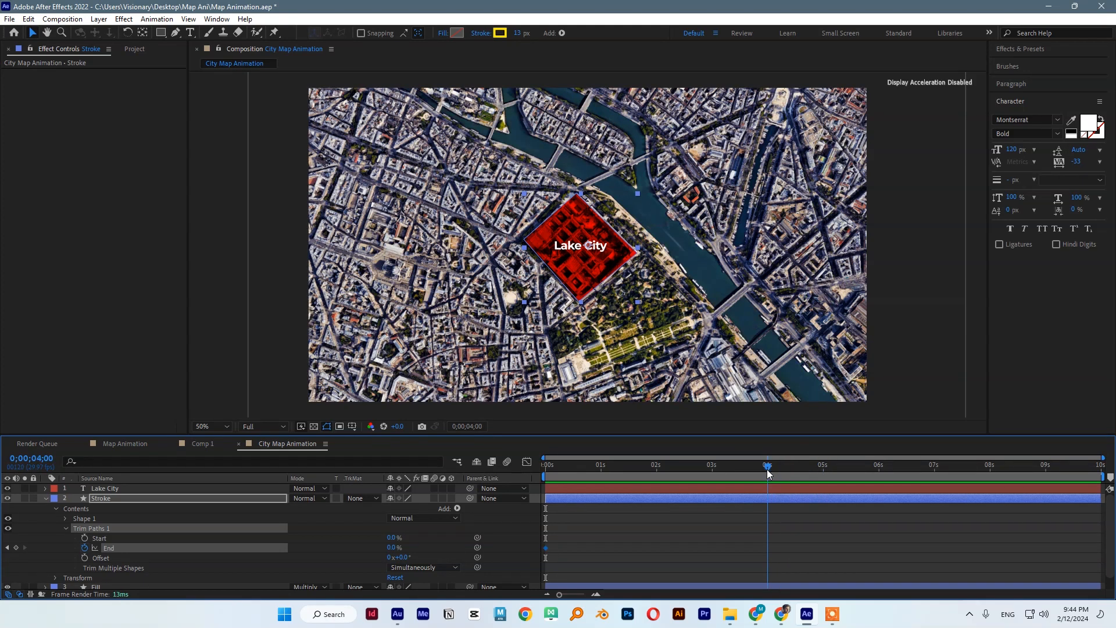
pyautogui.click(391, 547)
pyautogui.press('Return')
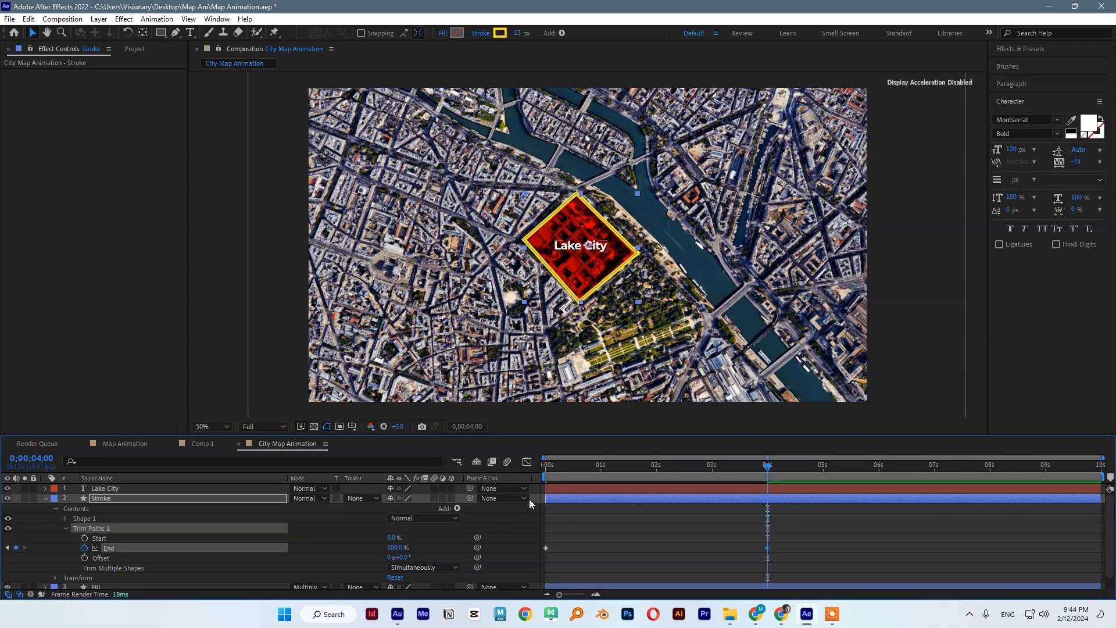
# - Preview the stroke's draw-on animation from the start of the composition
pyautogui.moveTo(758, 470); pyautogui.dragTo(513, 472)
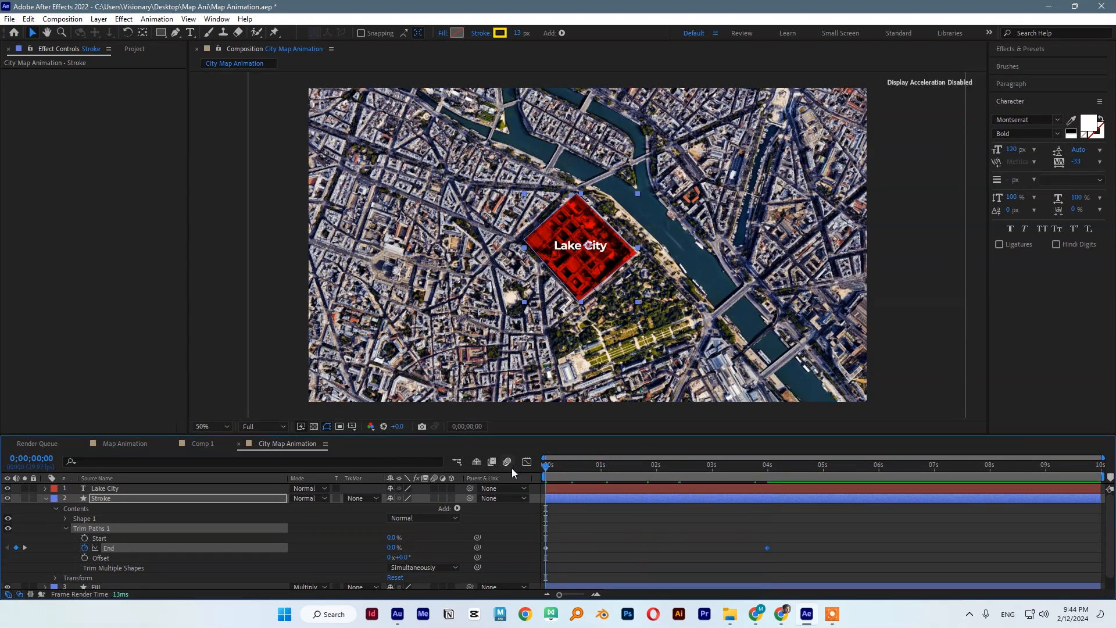
pyautogui.press('space')
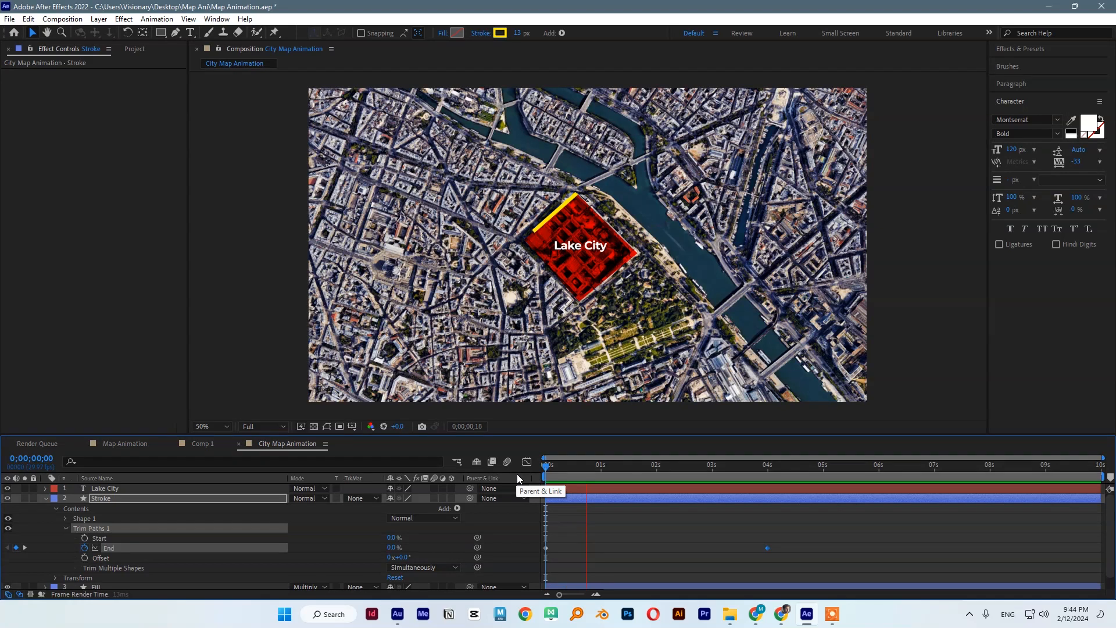
pyautogui.click(767, 468)
# - Apply Easy Ease to both Trim Paths End keyframes on the Stroke layer
pyautogui.moveTo(802, 542); pyautogui.dragTo(542, 556)
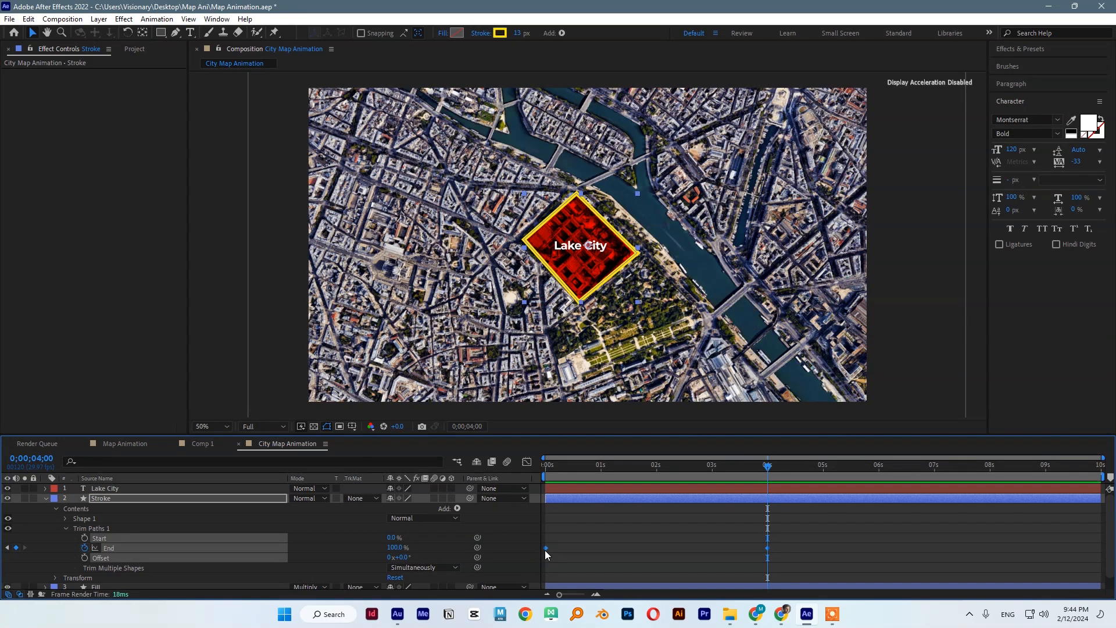
pyautogui.rightClick(546, 548)
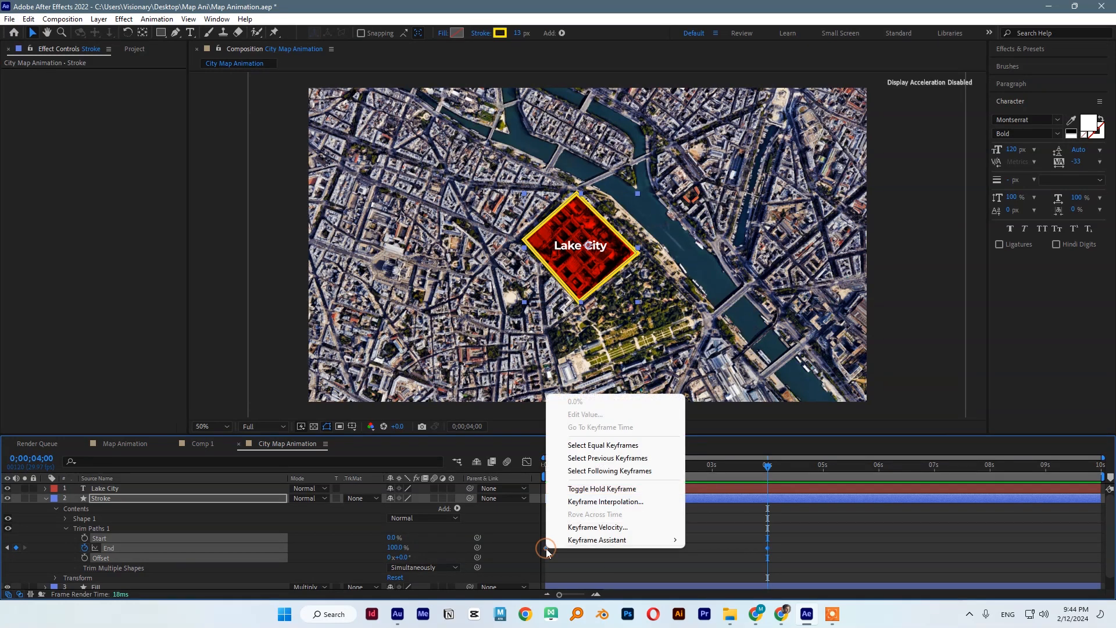
pyautogui.moveTo(622, 540)
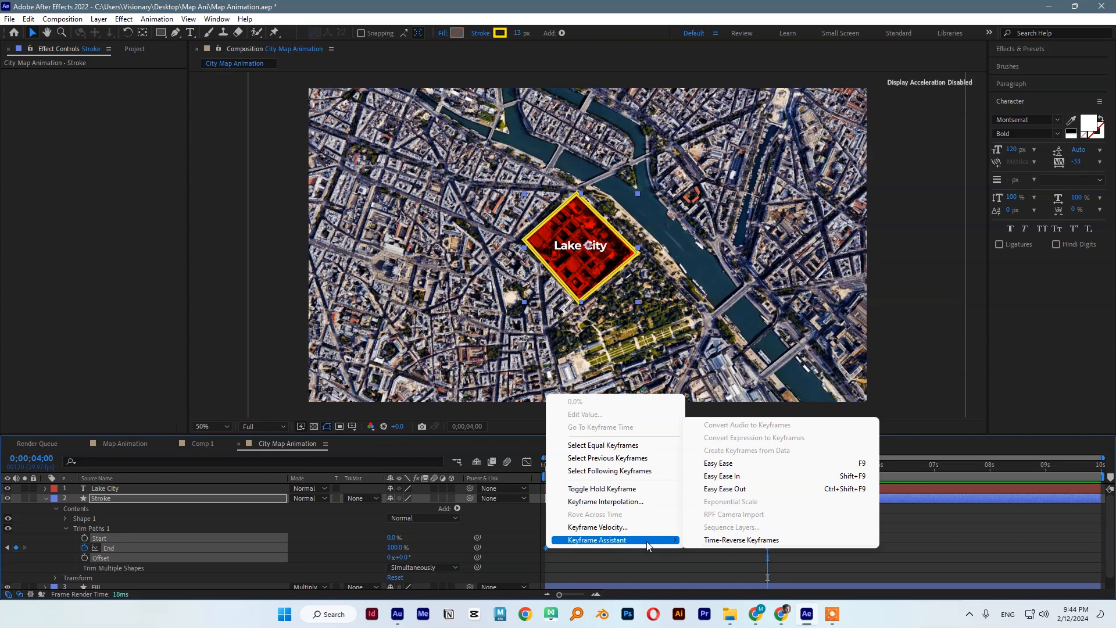
pyautogui.click(727, 463)
# - Reshape the End keyframes' speed curve so it peaks early, just before 1 second, and slows gradually towards 4 seconds
pyautogui.click(526, 462)
pyautogui.click(750, 566)
pyautogui.moveTo(731, 566); pyautogui.dragTo(648, 565)
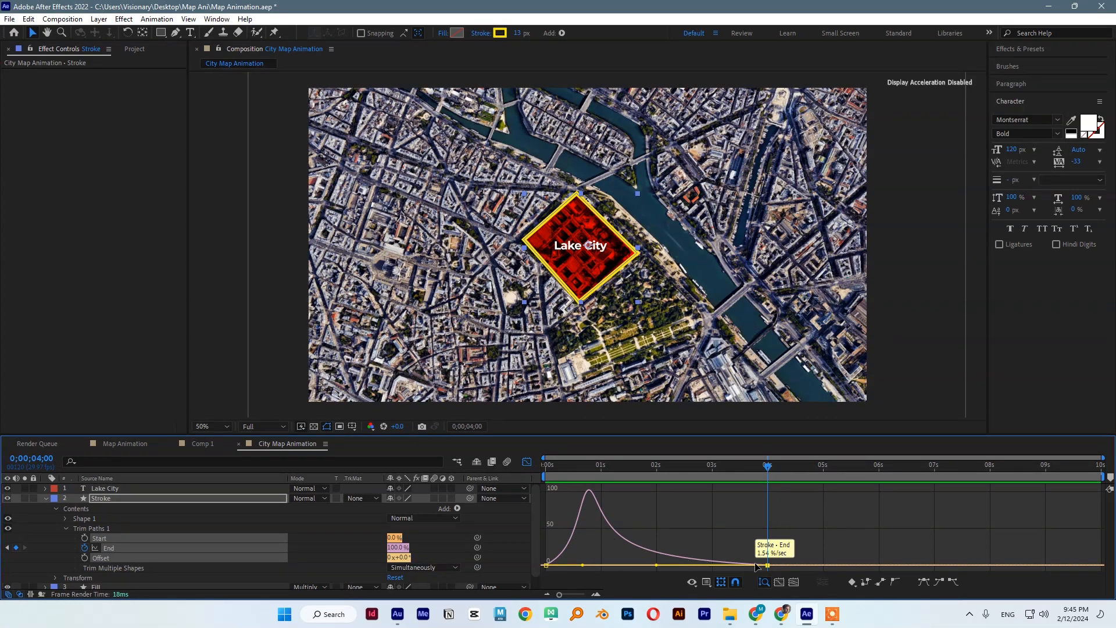
pyautogui.click(527, 462)
# - Play the eased outline animation from the start of the composition
pyautogui.moveTo(760, 467); pyautogui.dragTo(456, 466)
pyautogui.press('space')
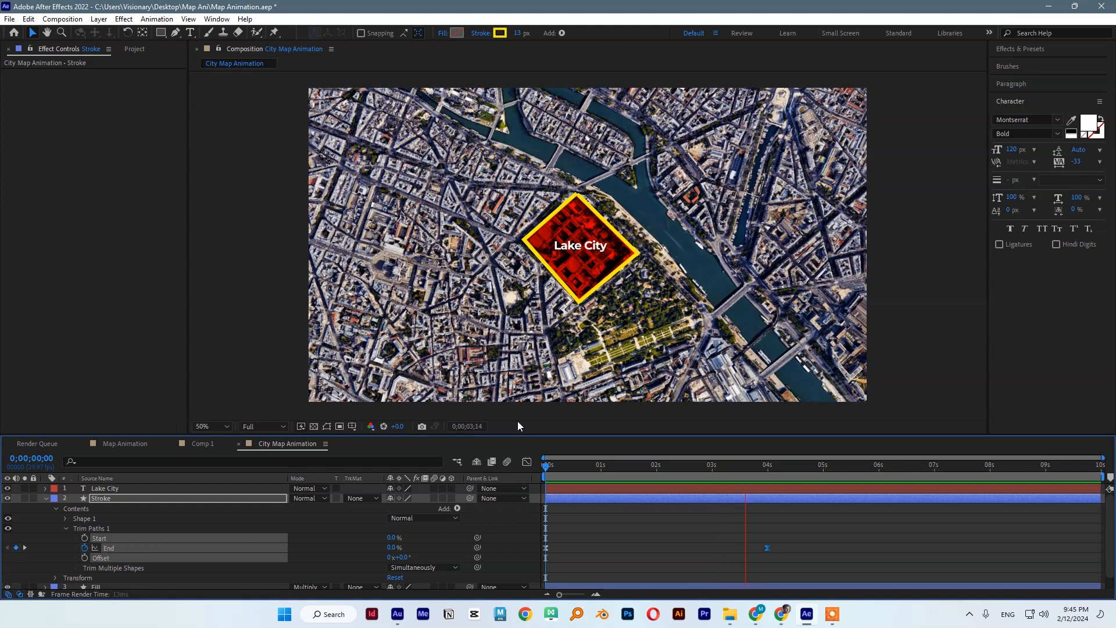
pyautogui.press('space')
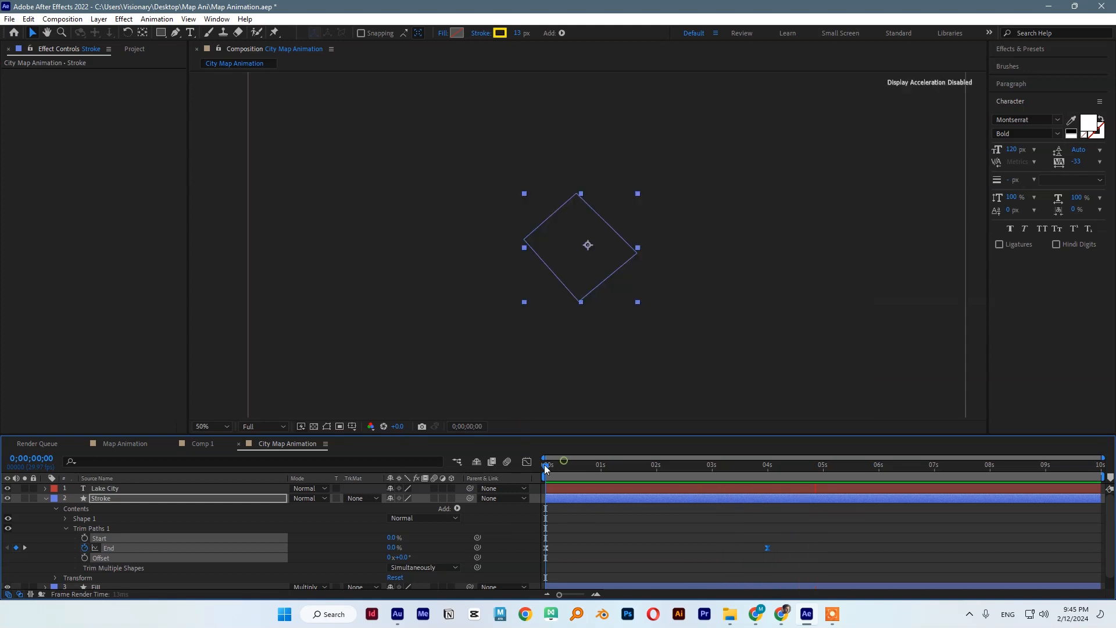
# - Collapse the Stroke layer, search the presets for "ven" and apply the Veneziane transition preset to the Fill layer
pyautogui.click(45, 498)
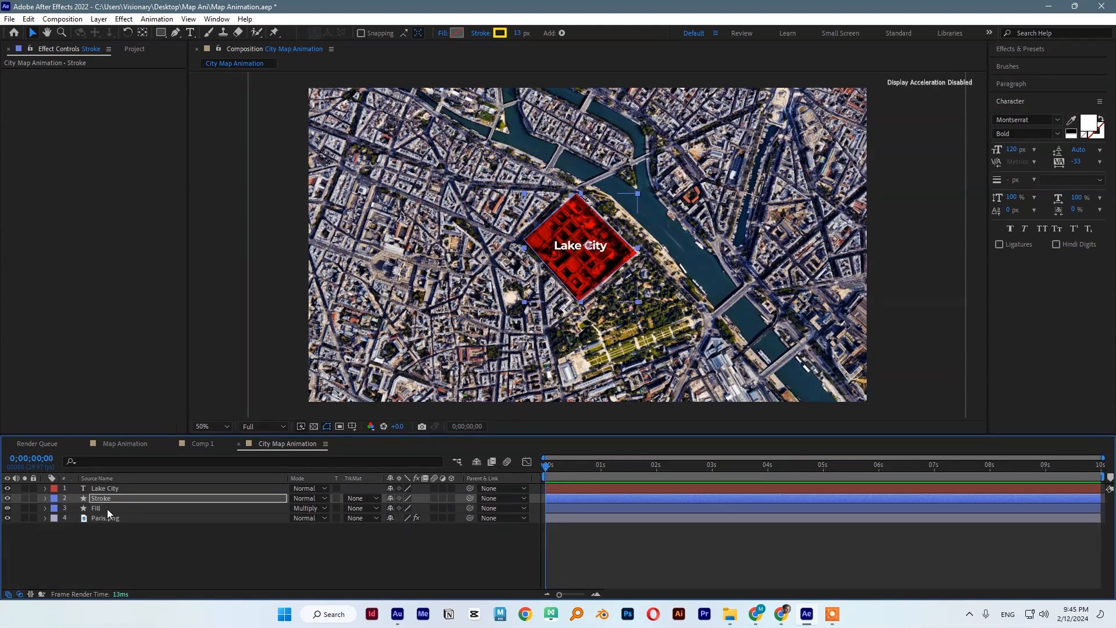
pyautogui.click(110, 509)
pyautogui.click(1026, 49)
pyautogui.click(1032, 59)
pyautogui.write('ve')
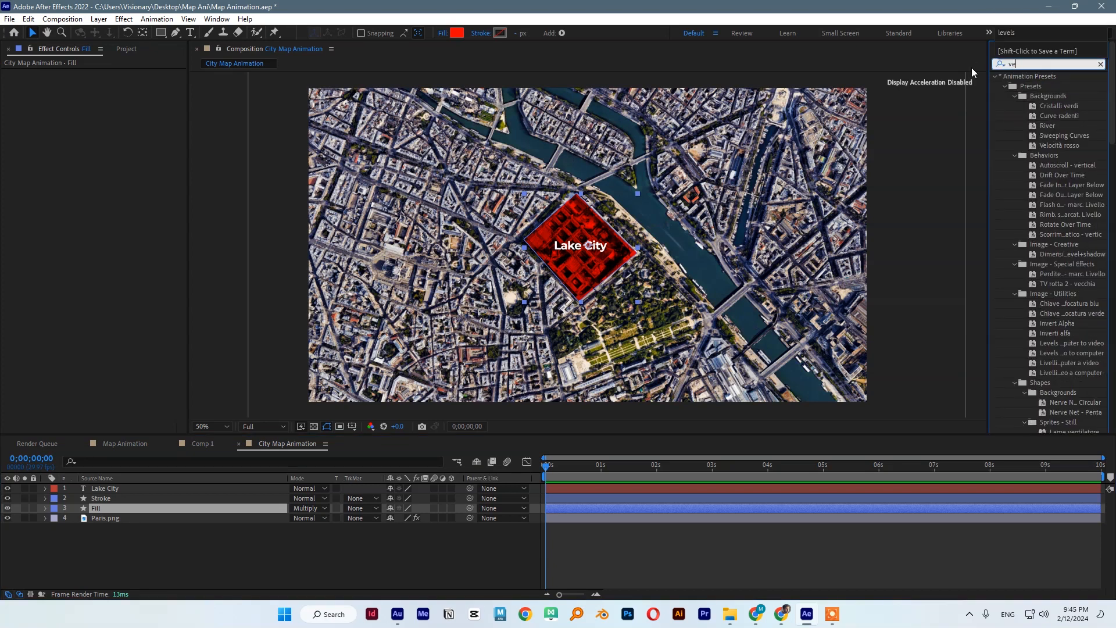
pyautogui.write('n')
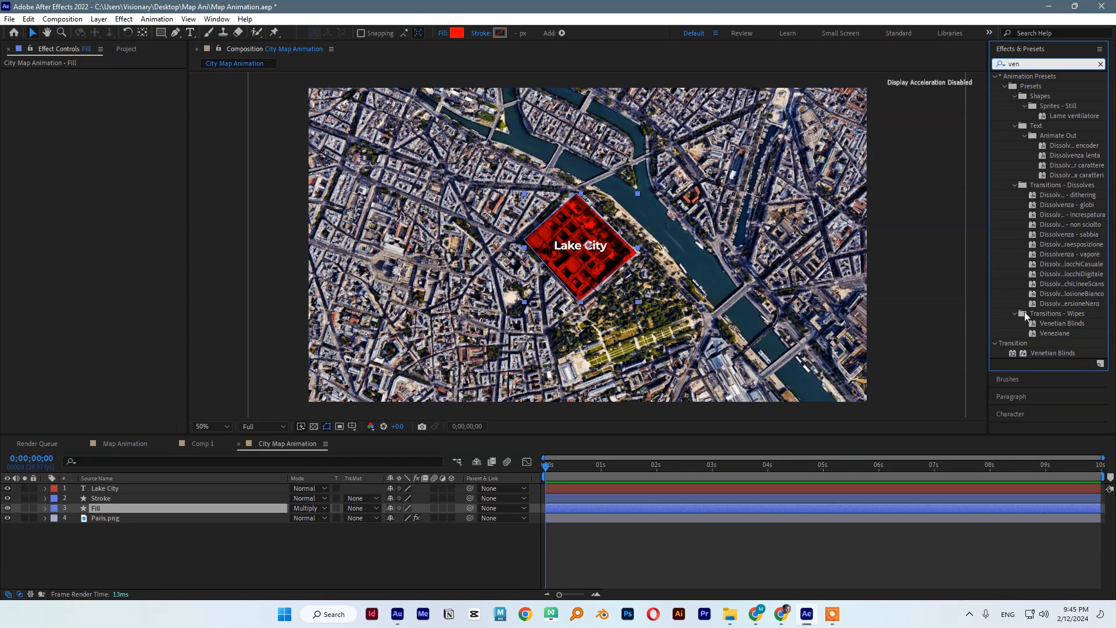
pyautogui.click(1053, 333)
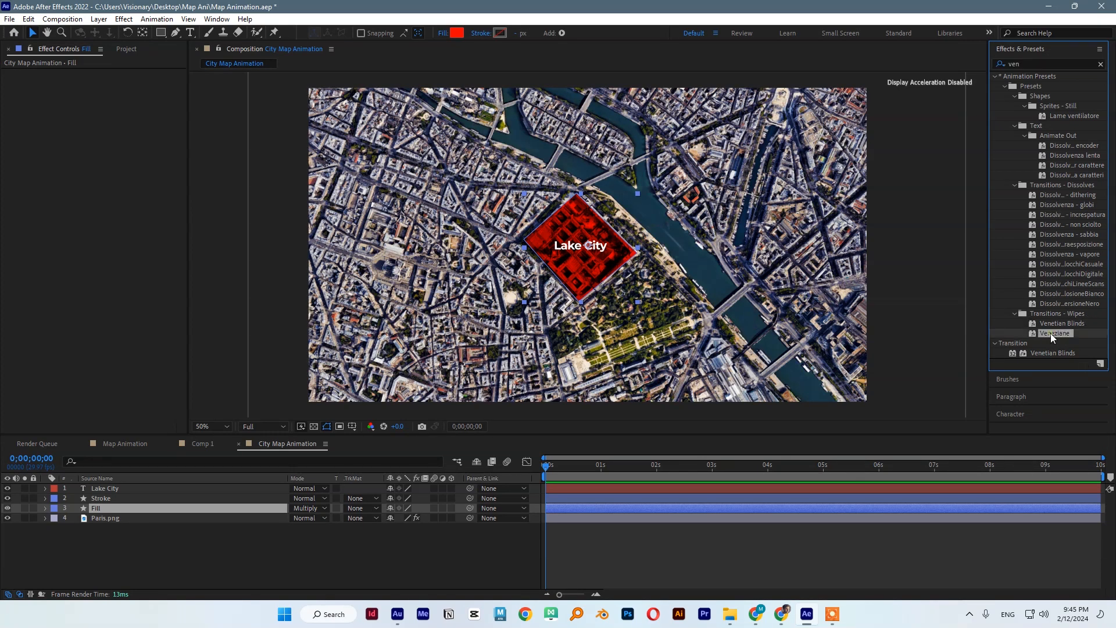
pyautogui.moveTo(1060, 334)
pyautogui.mouseDown()
pyautogui.moveTo(783, 372)
pyautogui.moveTo(248, 511)
pyautogui.mouseUp()
# - Shift the Fill layer to start at about 1 second and scrub through its blinds transition
pyautogui.moveTo(564, 464); pyautogui.dragTo(590, 471)
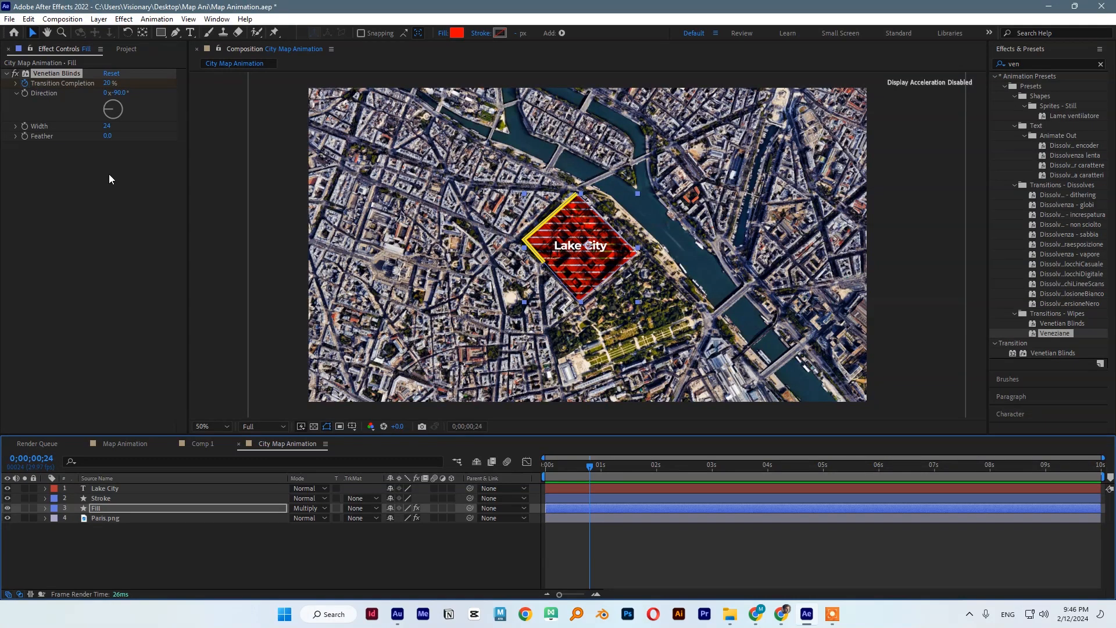
pyautogui.click(583, 466)
pyautogui.moveTo(584, 471); pyautogui.dragTo(621, 467)
pyautogui.moveTo(615, 510); pyautogui.dragTo(637, 505)
pyautogui.click(584, 468)
pyautogui.moveTo(593, 472); pyautogui.dragTo(786, 469)
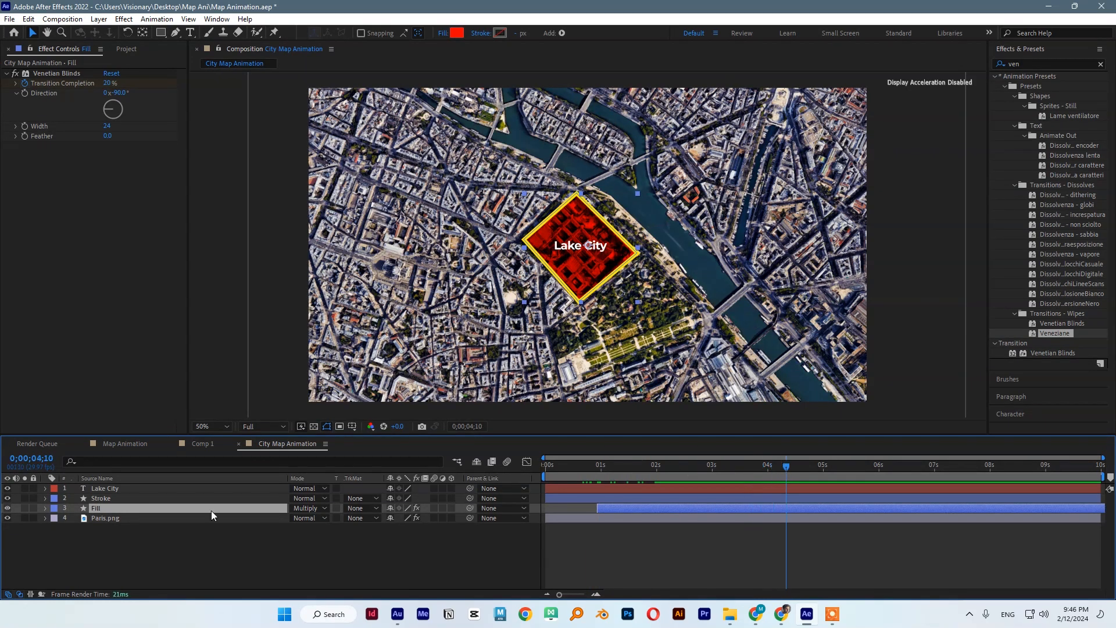
# - Clear the preset search and expand the animation presets down to the text Animate In group
pyautogui.click(127, 490)
pyautogui.click(1000, 64)
pyautogui.click(928, 154)
pyautogui.click(994, 77)
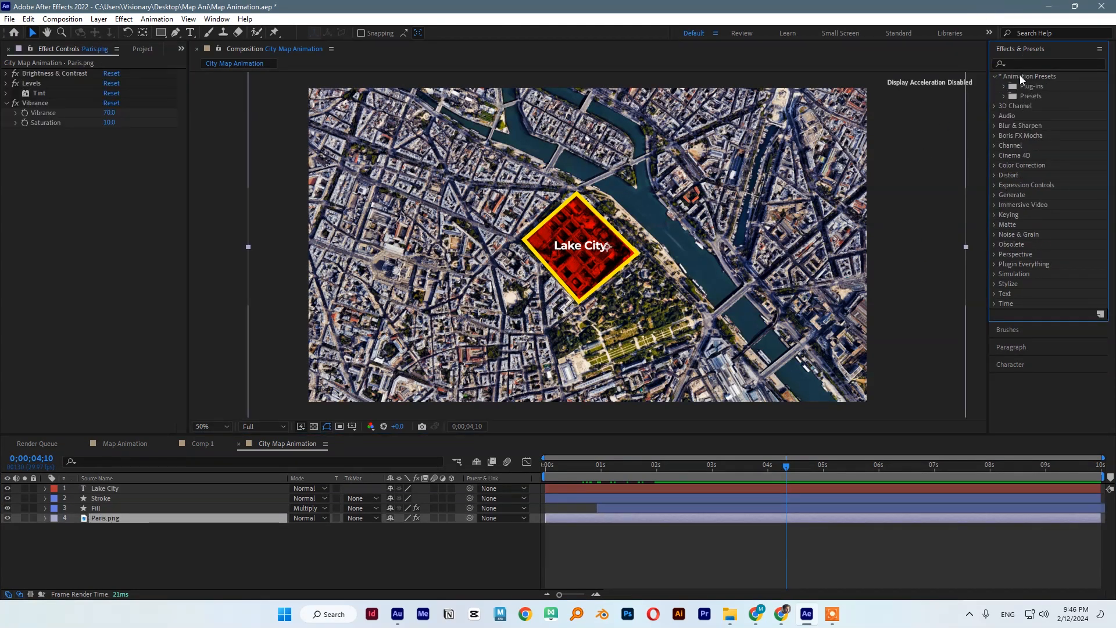
pyautogui.click(1004, 96)
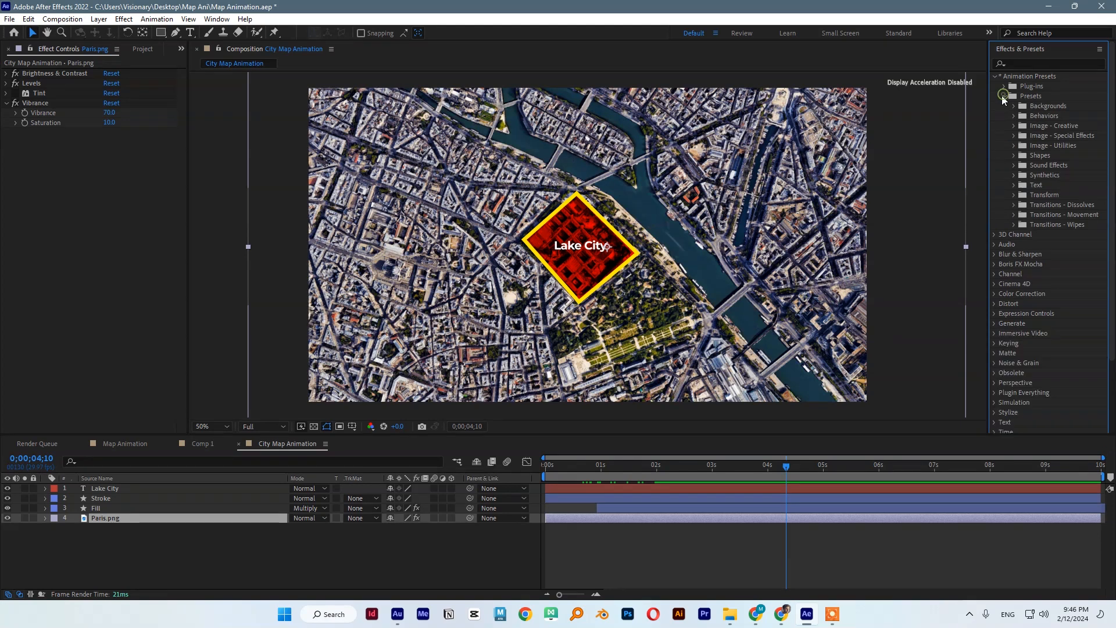
pyautogui.click(1014, 184)
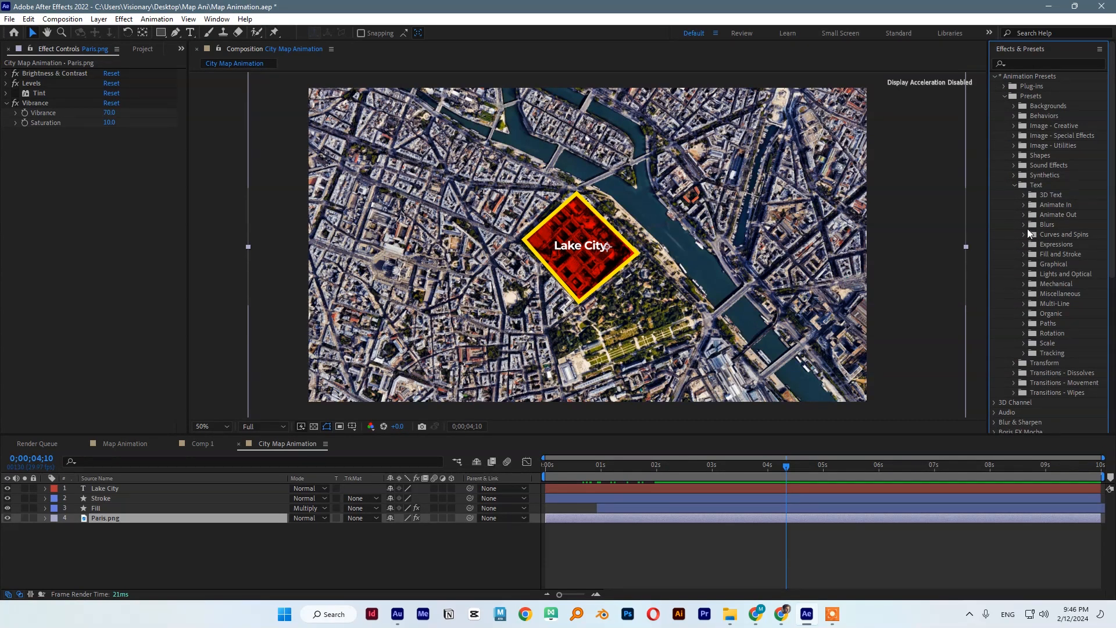
pyautogui.click(1024, 205)
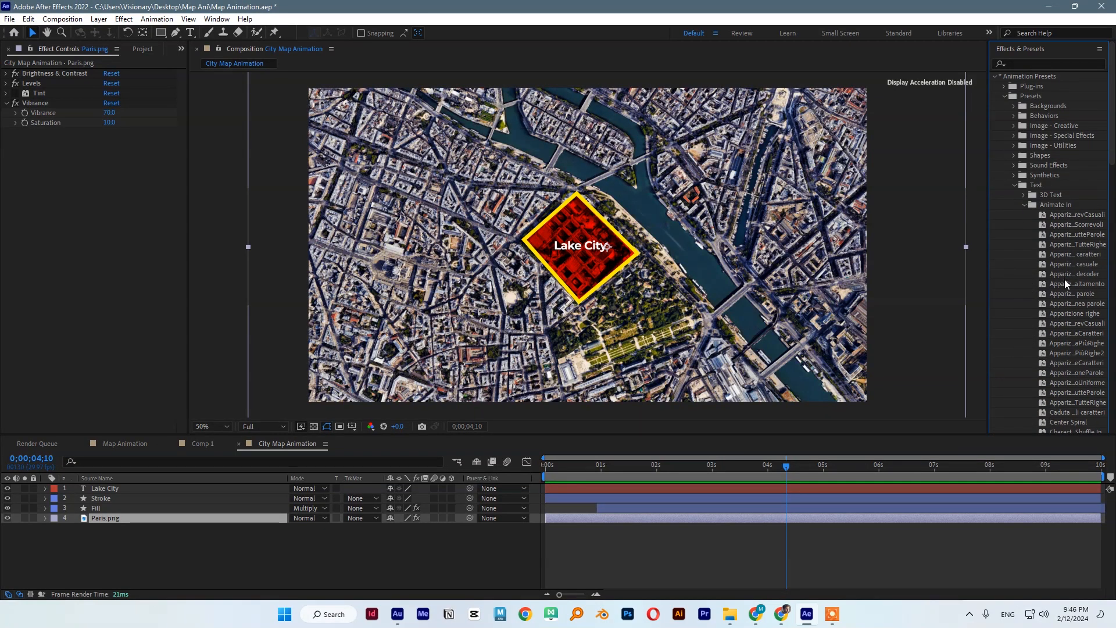
# - Apply the Fade Up Words preset to the Lake City text layer
pyautogui.scroll(-2, 1065, 280)
pyautogui.scroll(-2, 1065, 350)
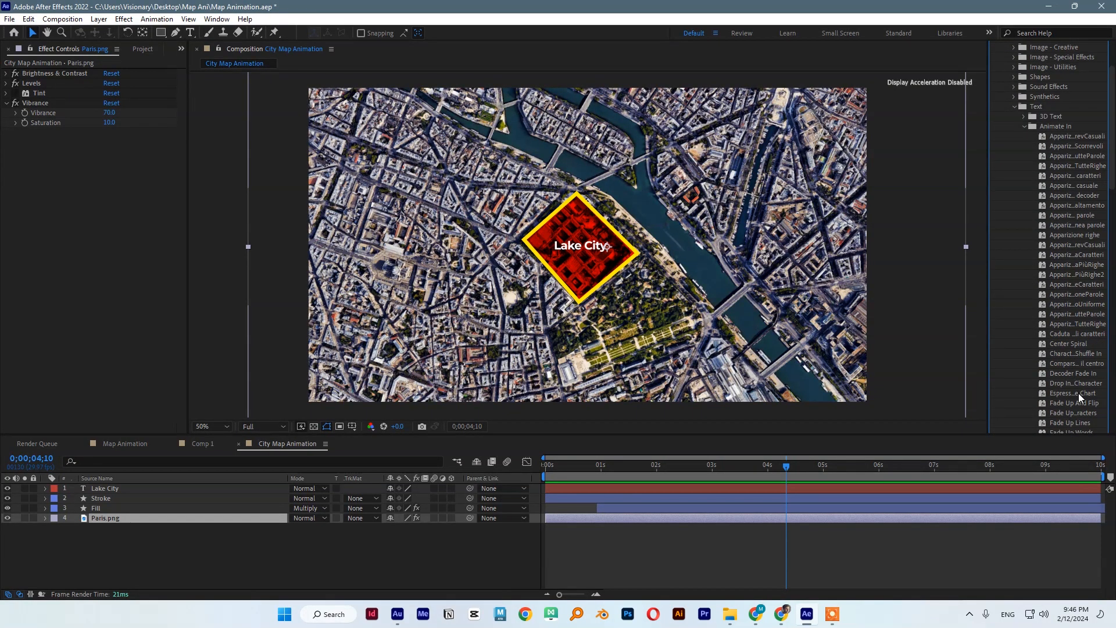
pyautogui.moveTo(1065, 383); pyautogui.dragTo(718, 472)
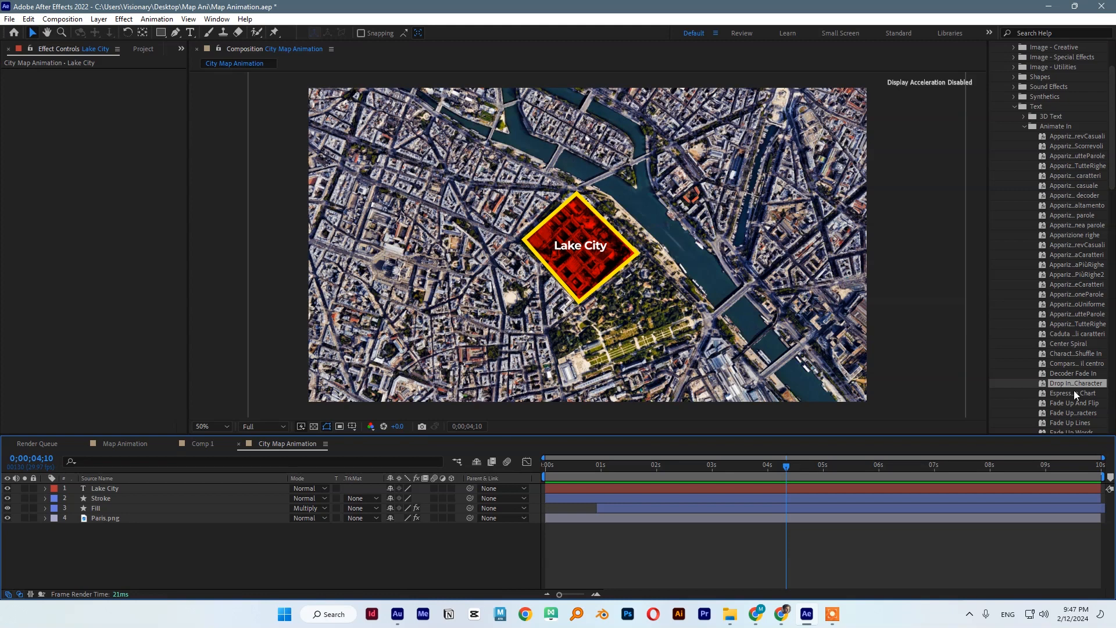
pyautogui.scroll(-2, 1087, 401)
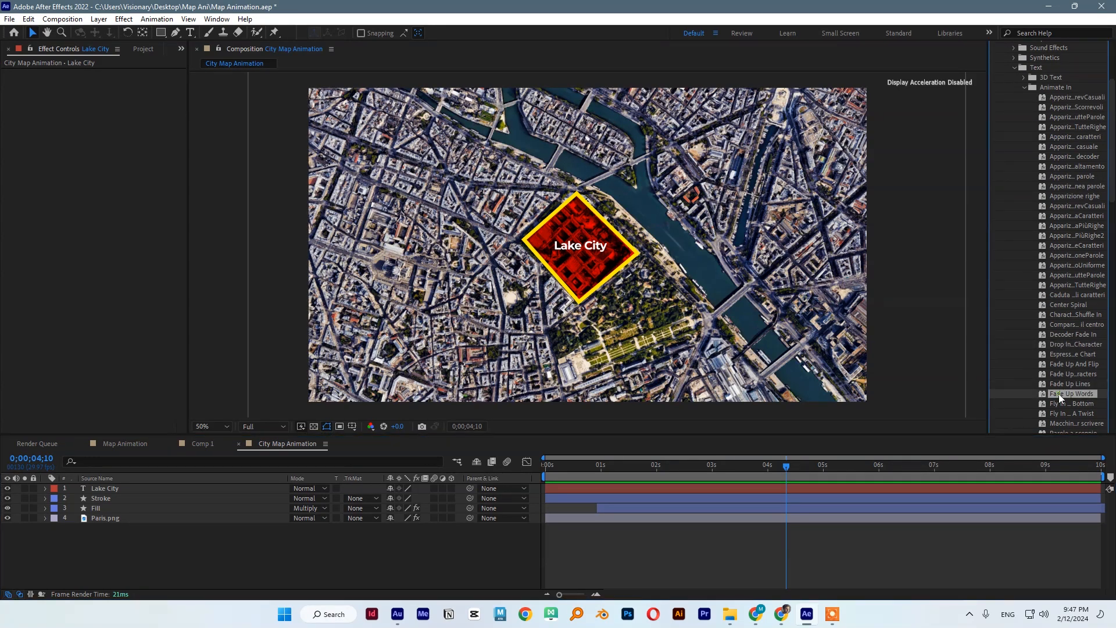
pyautogui.moveTo(1063, 392); pyautogui.dragTo(291, 488)
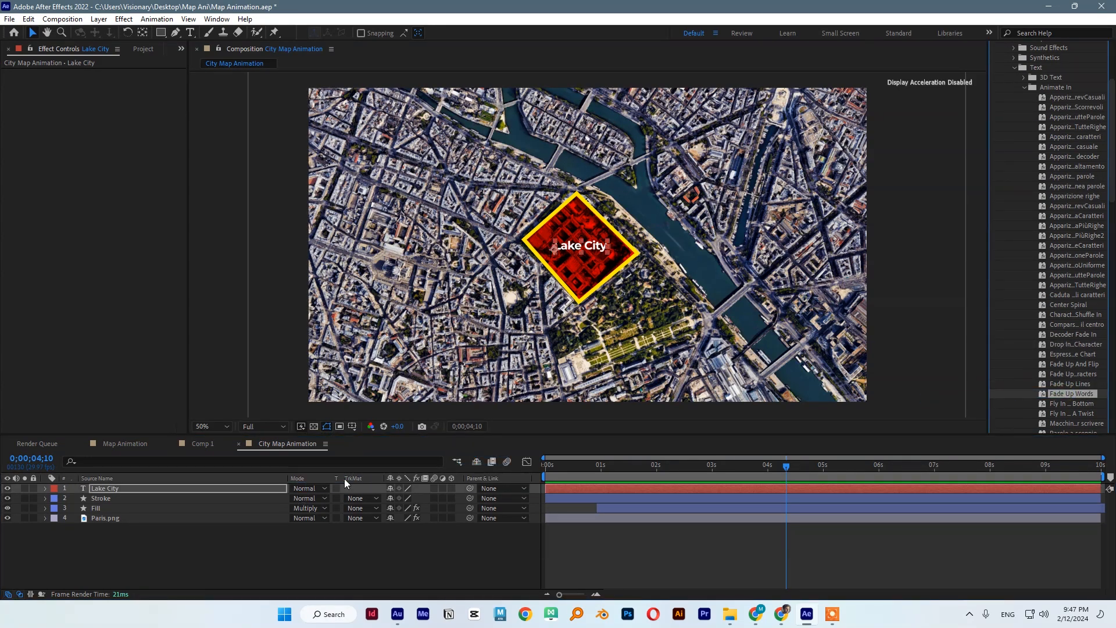
# - Retime the Lake City text layer to start at about 2 seconds and scrub through its fade-in
pyautogui.moveTo(545, 465)
pyautogui.mouseDown()
pyautogui.moveTo(900, 466)
pyautogui.moveTo(775, 469)
pyautogui.mouseUp()
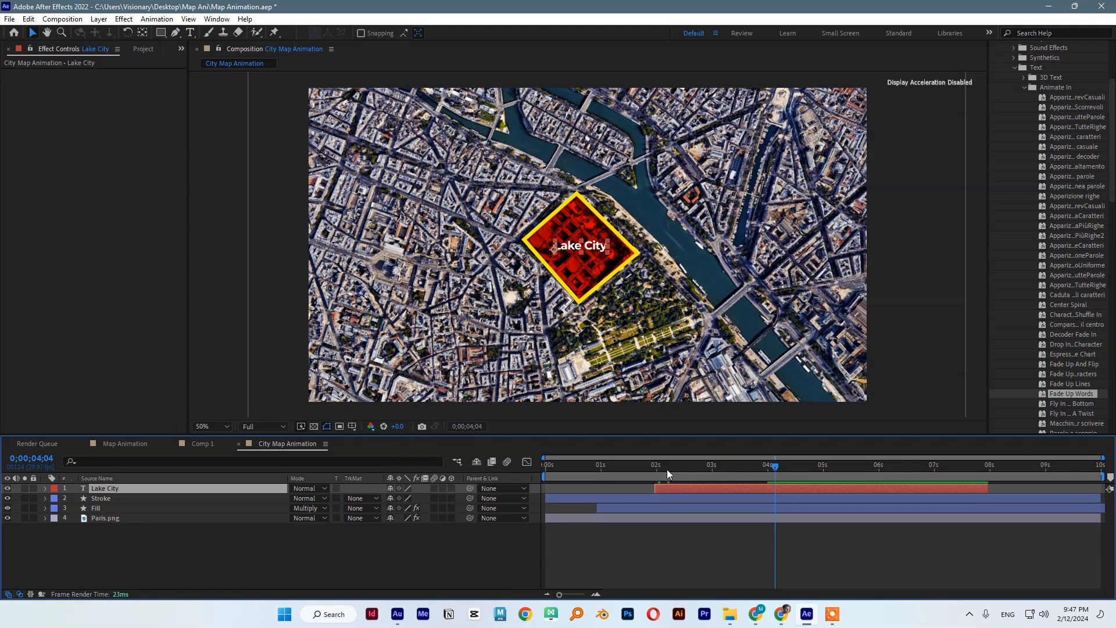
pyautogui.moveTo(668, 469); pyautogui.dragTo(886, 474)
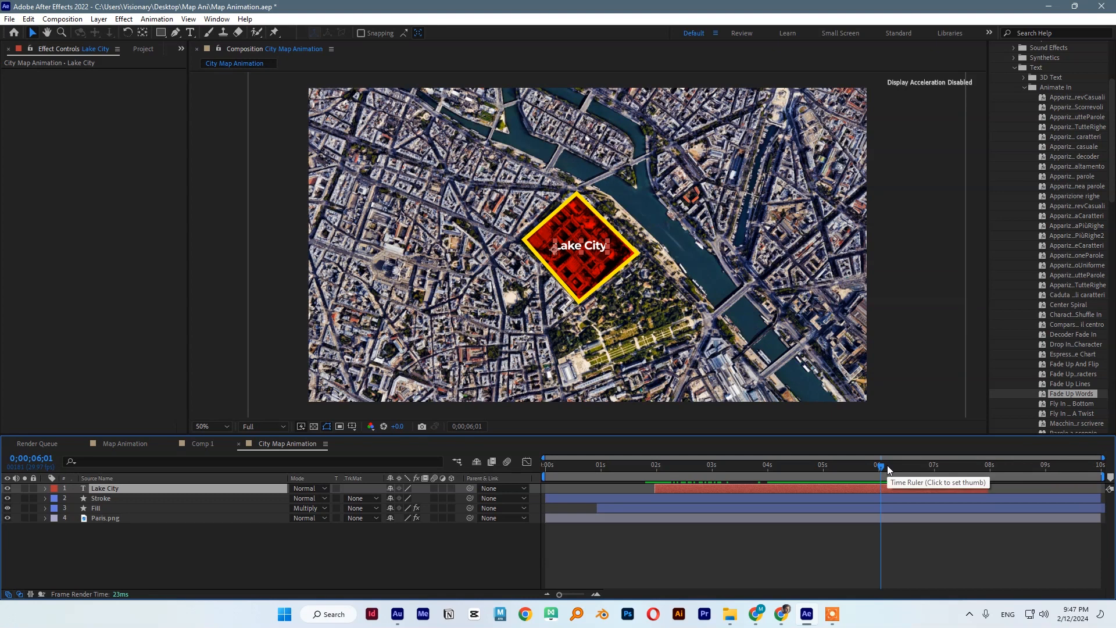
# - Create a two-node camera named "Camera" with the 20mm preset
pyautogui.rightClick(191, 550)
pyautogui.rightClick(168, 562)
pyautogui.moveTo(297, 426)
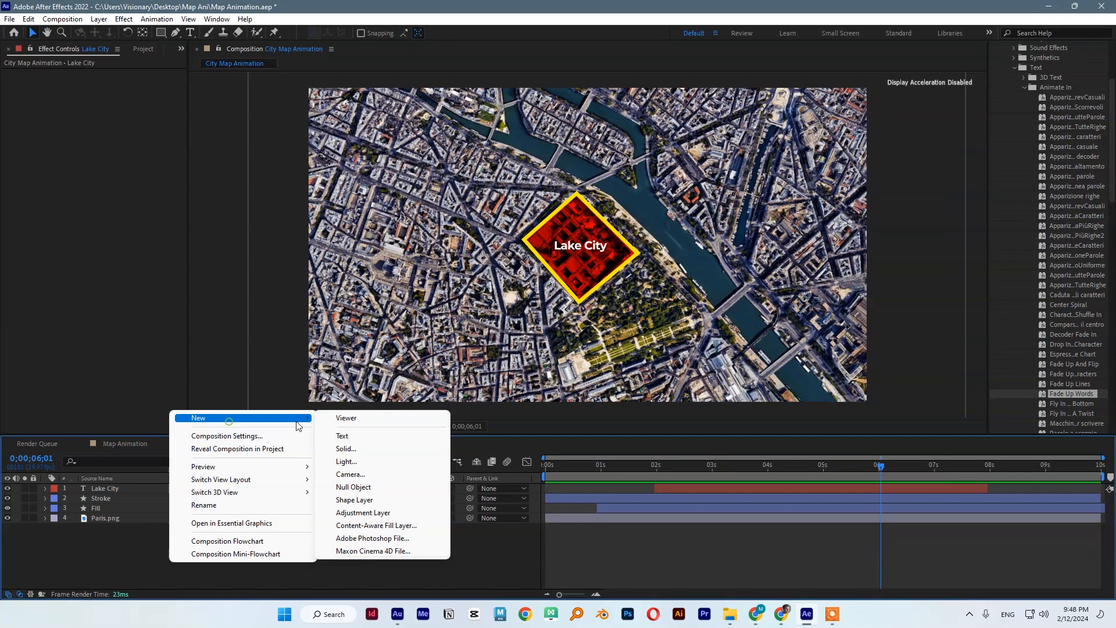
pyautogui.click(351, 473)
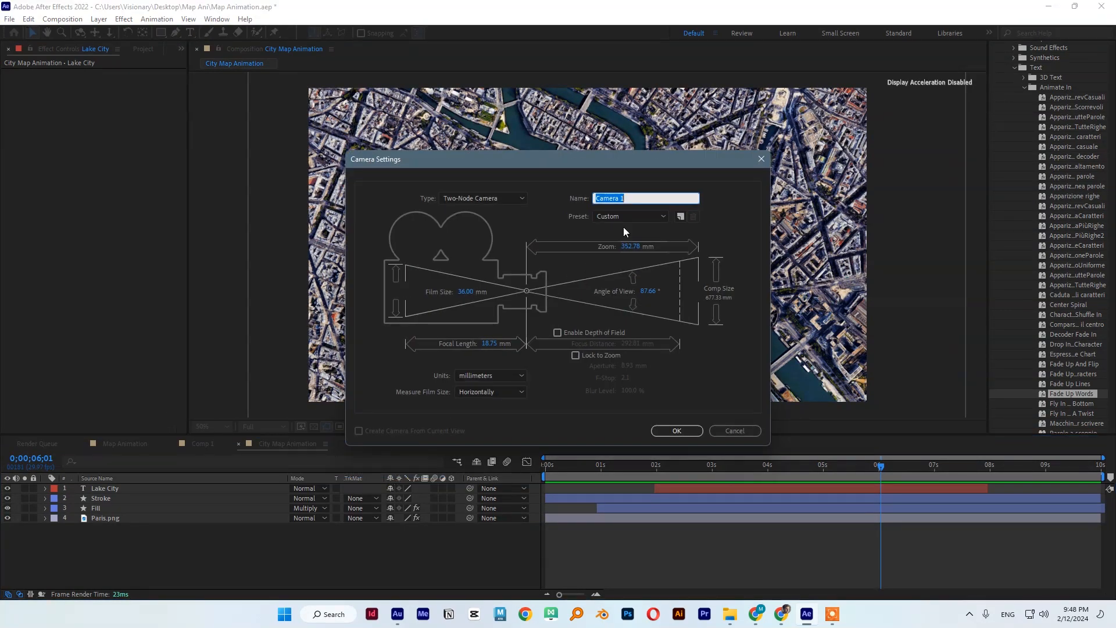
pyautogui.click(637, 215)
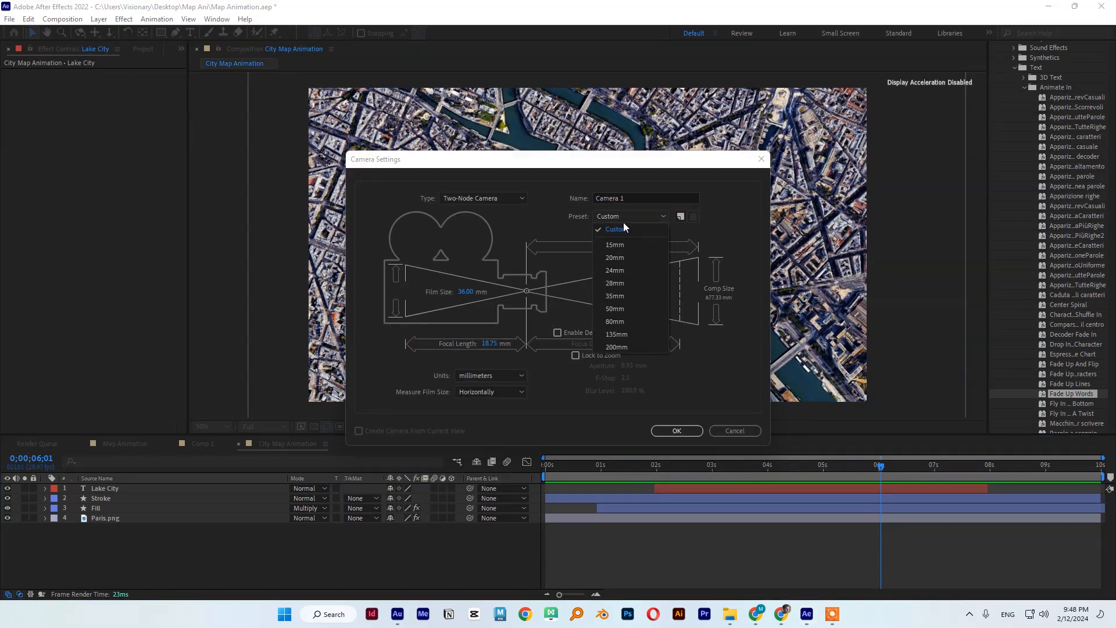
pyautogui.click(627, 258)
pyautogui.write('C')
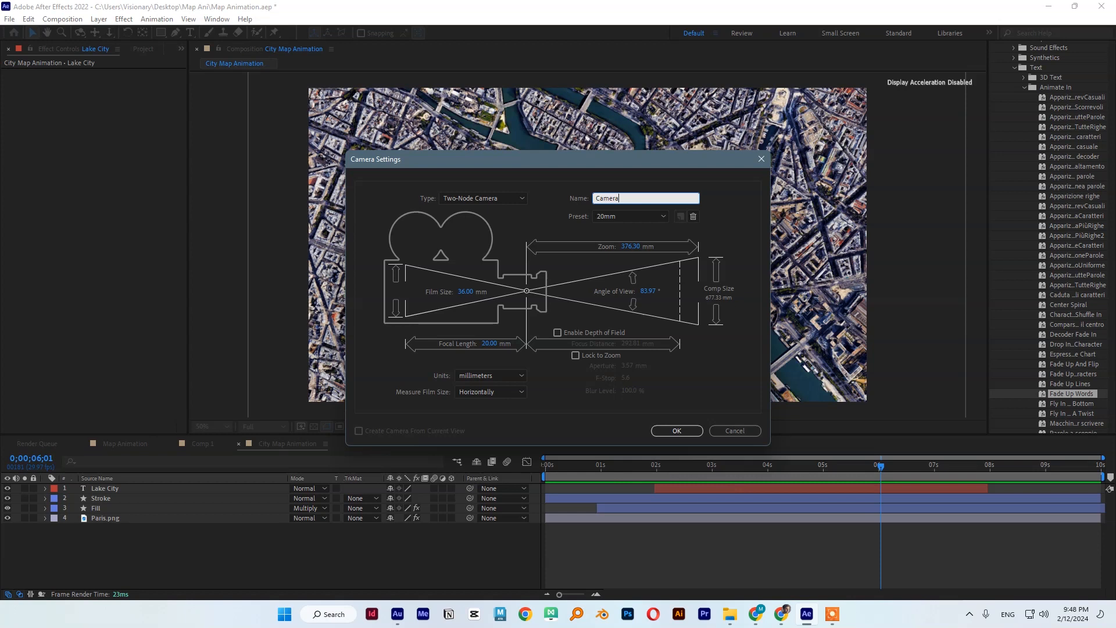
pyautogui.click(676, 431)
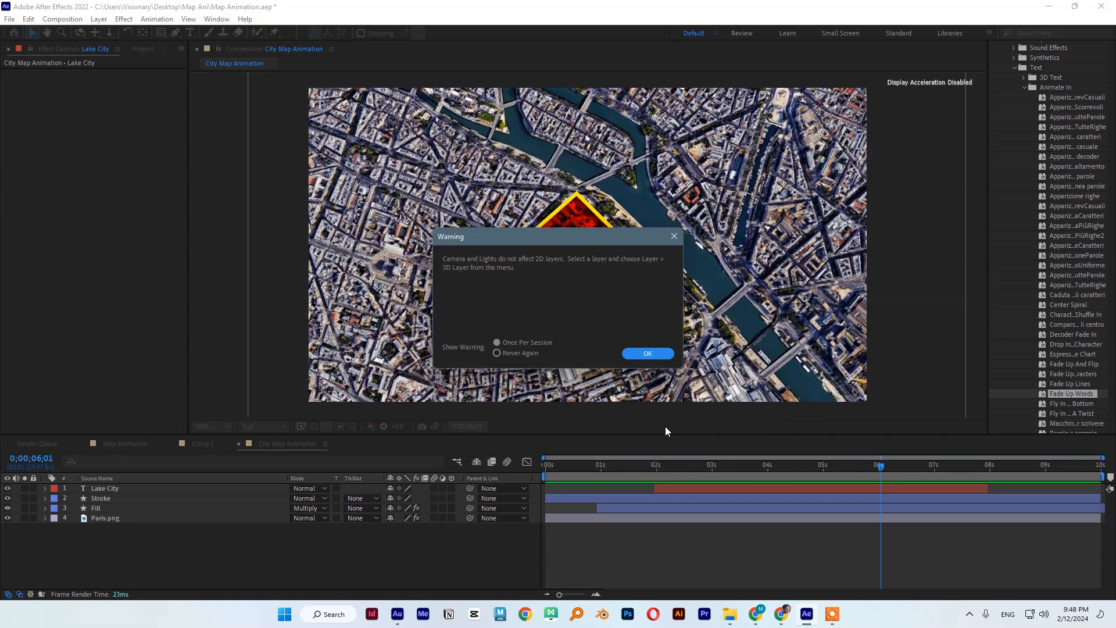
pyautogui.click(646, 353)
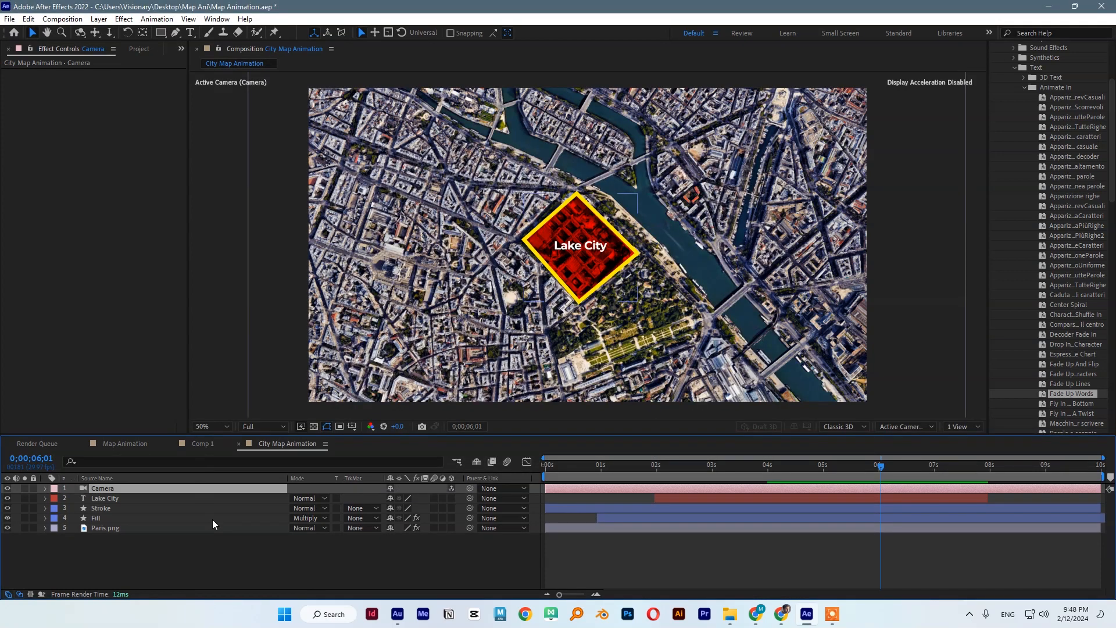
# - Make the Lake City, Stroke, Fill and Paris.png layers 3D
pyautogui.click(123, 497)
pyautogui.moveTo(131, 555); pyautogui.dragTo(129, 498)
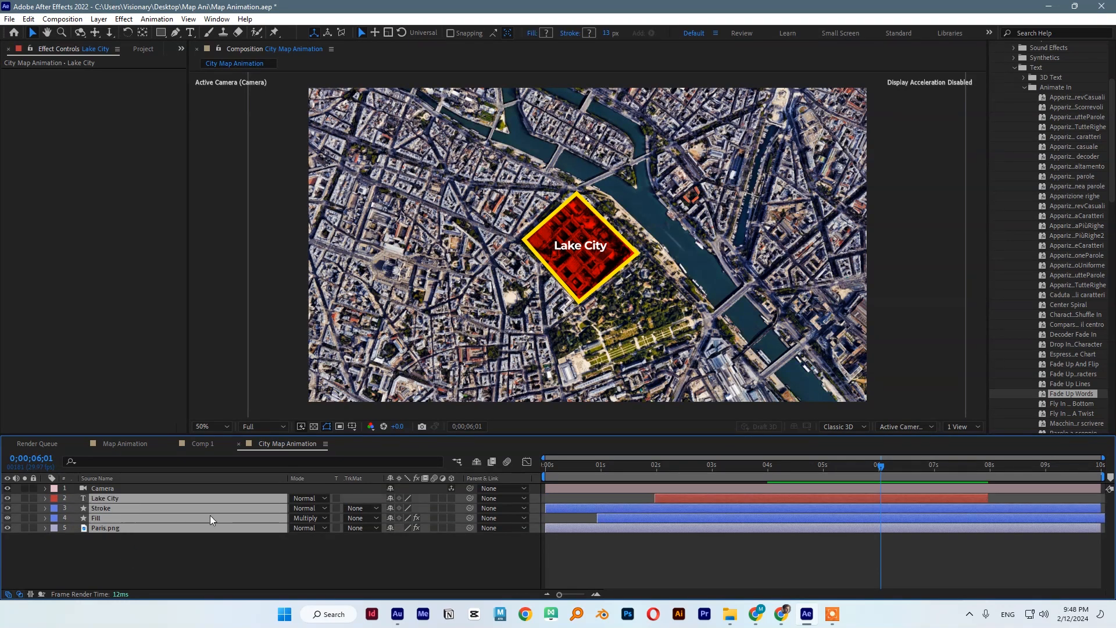
pyautogui.click(451, 498)
pyautogui.click(446, 560)
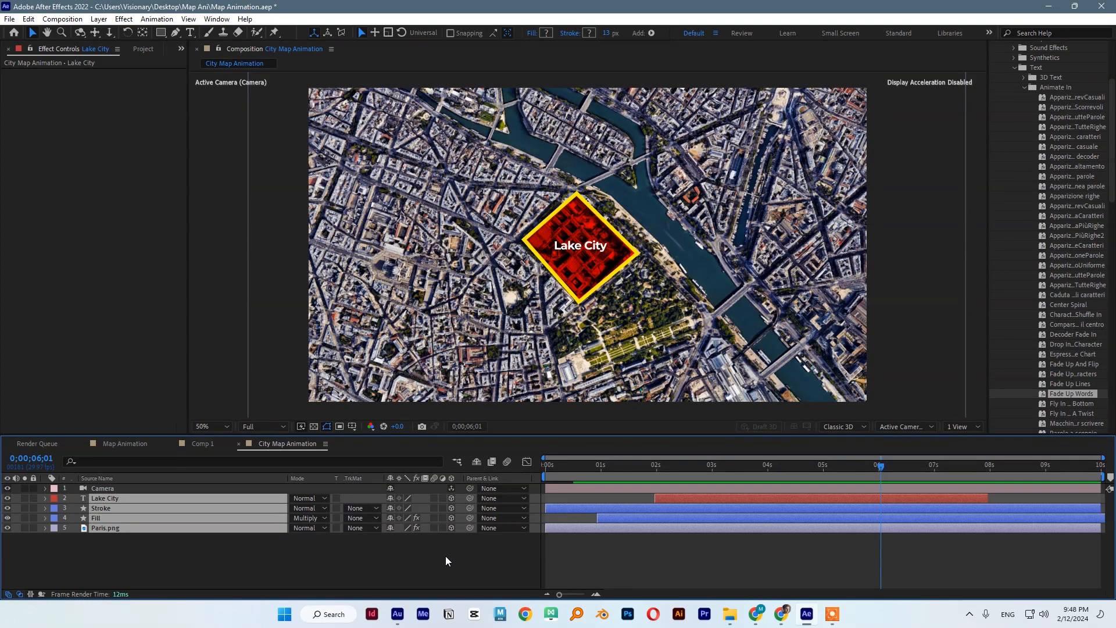
# - Orbit, pan and dolly the camera to view the map at a slight angle
pyautogui.click(100, 488)
pyautogui.press('c')
pyautogui.moveTo(580, 294); pyautogui.dragTo(557, 286)
pyautogui.moveTo(627, 290); pyautogui.dragTo(579, 299)
pyautogui.press('c')
pyautogui.moveTo(532, 255); pyautogui.dragTo(592, 251)
pyautogui.press('c')
pyautogui.moveTo(589, 286); pyautogui.dragTo(614, 287)
pyautogui.press('c')
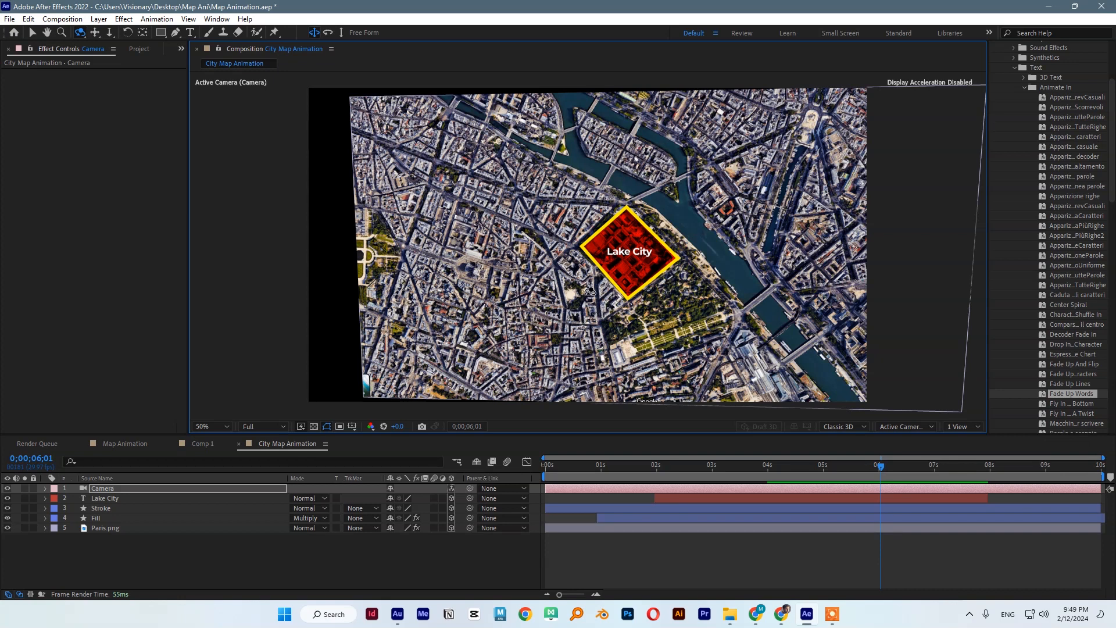
# - Expand the camera's Camera Options and dolly the camera in closer to the map
pyautogui.click(45, 489)
pyautogui.click(55, 508)
pyautogui.scroll(-1, 111, 512)
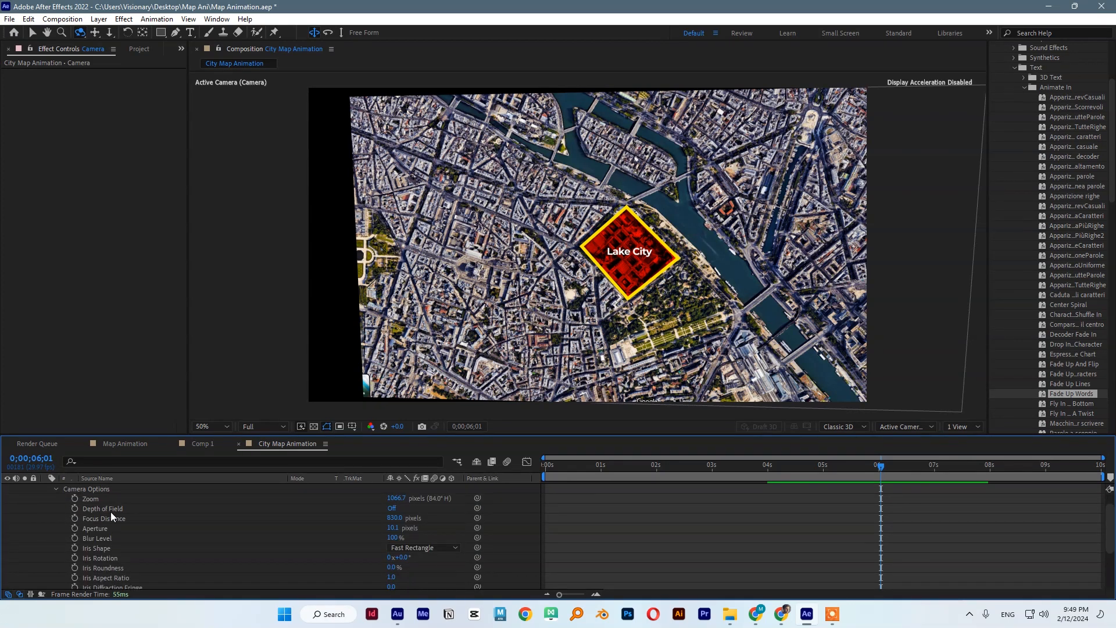
pyautogui.press('c')
pyautogui.press('c')
pyautogui.moveTo(577, 302); pyautogui.dragTo(581, 276)
pyautogui.scroll(1, 196, 490)
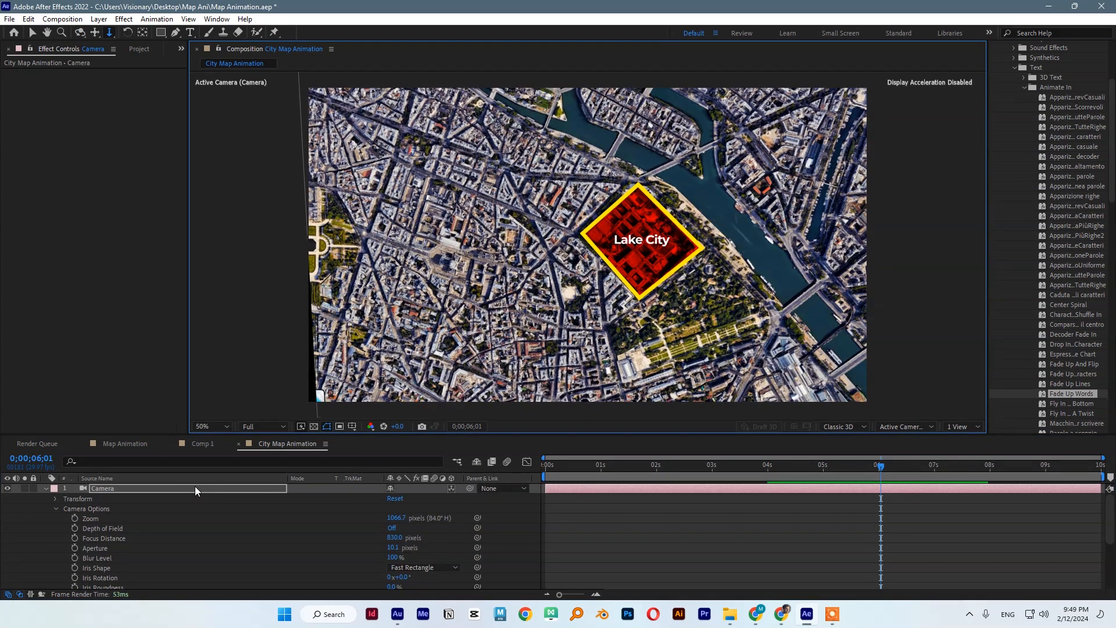
# - Pan and dolly the camera at 0;00;05;29 so the Lake City block sits centred and larger in the frame
pyautogui.click(47, 488)
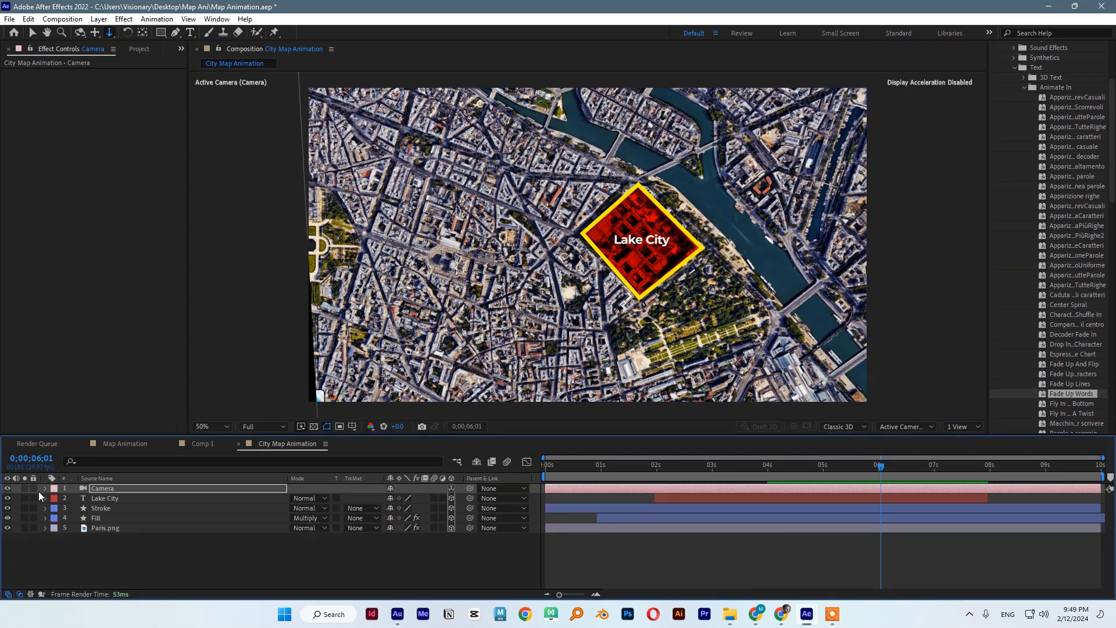
pyautogui.press('c')
pyautogui.press('c')
pyautogui.moveTo(599, 281); pyautogui.dragTo(575, 297)
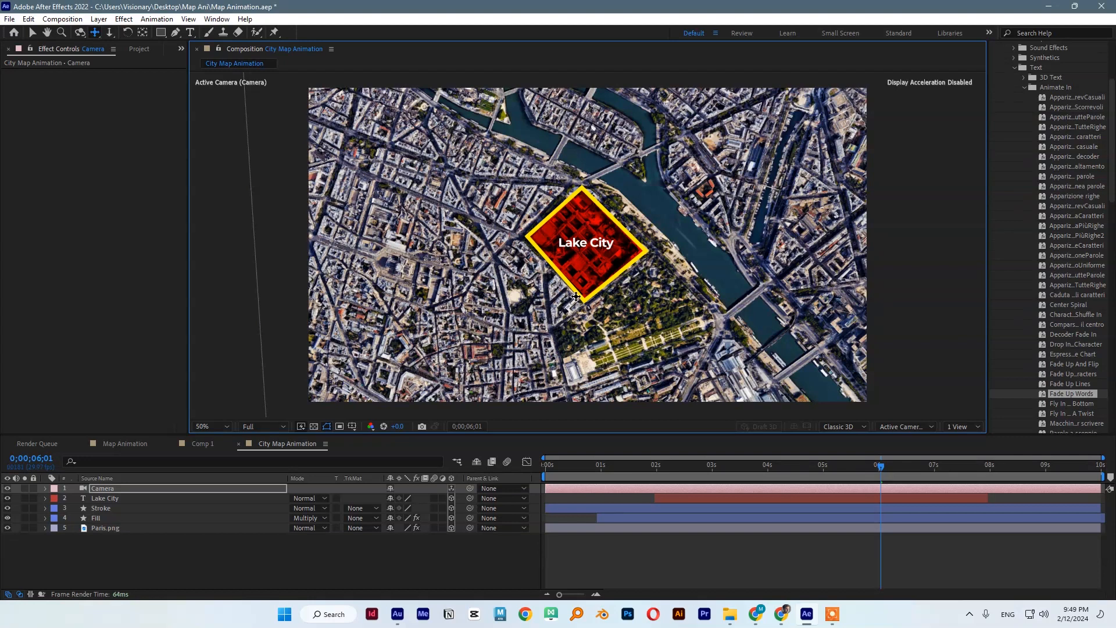
pyautogui.moveTo(880, 466); pyautogui.dragTo(876, 466)
pyautogui.press('1')
pyautogui.moveTo(586, 256); pyautogui.dragTo(591, 225)
pyautogui.press('3')
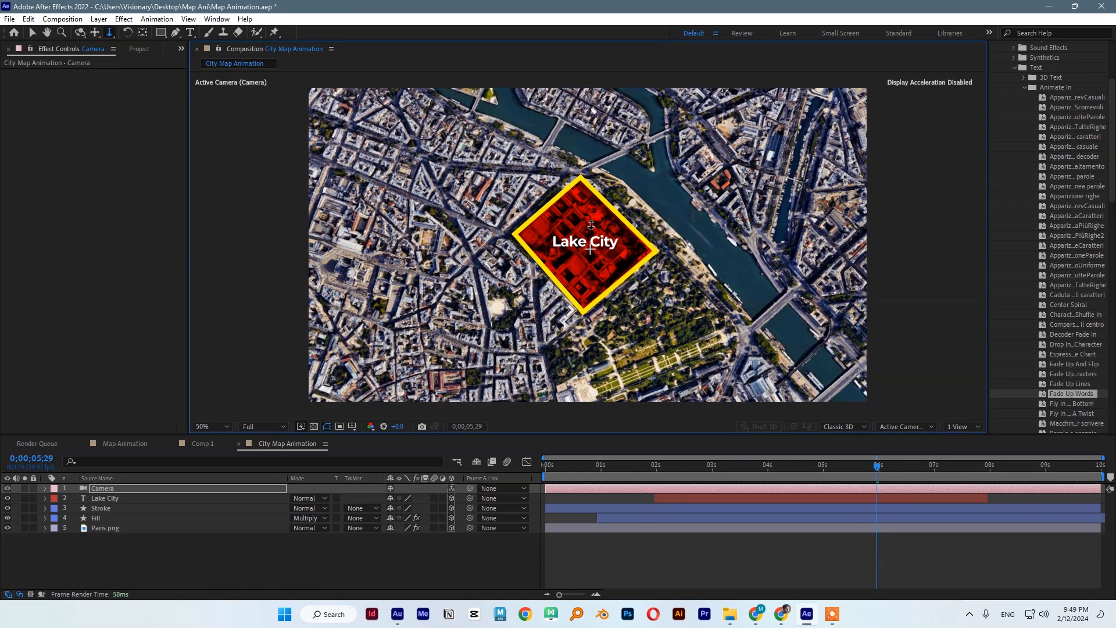
# - Add keyframes for the camera's Point of Interest, Position and Orientation at 0;00;05;29
pyautogui.click(45, 488)
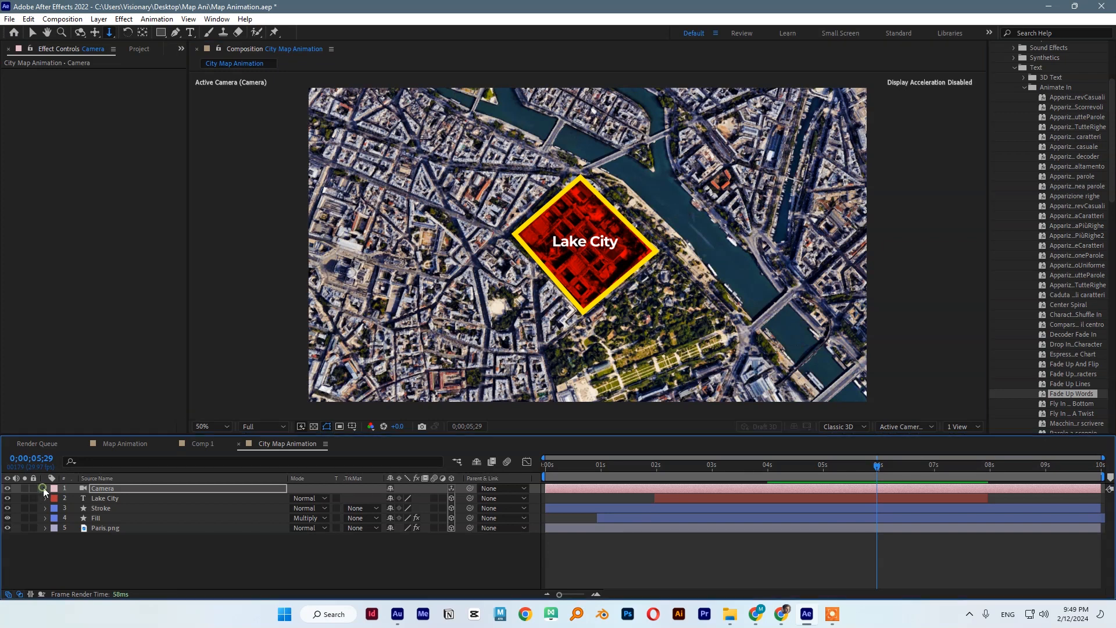
pyautogui.click(56, 509)
pyautogui.click(55, 508)
pyautogui.click(54, 499)
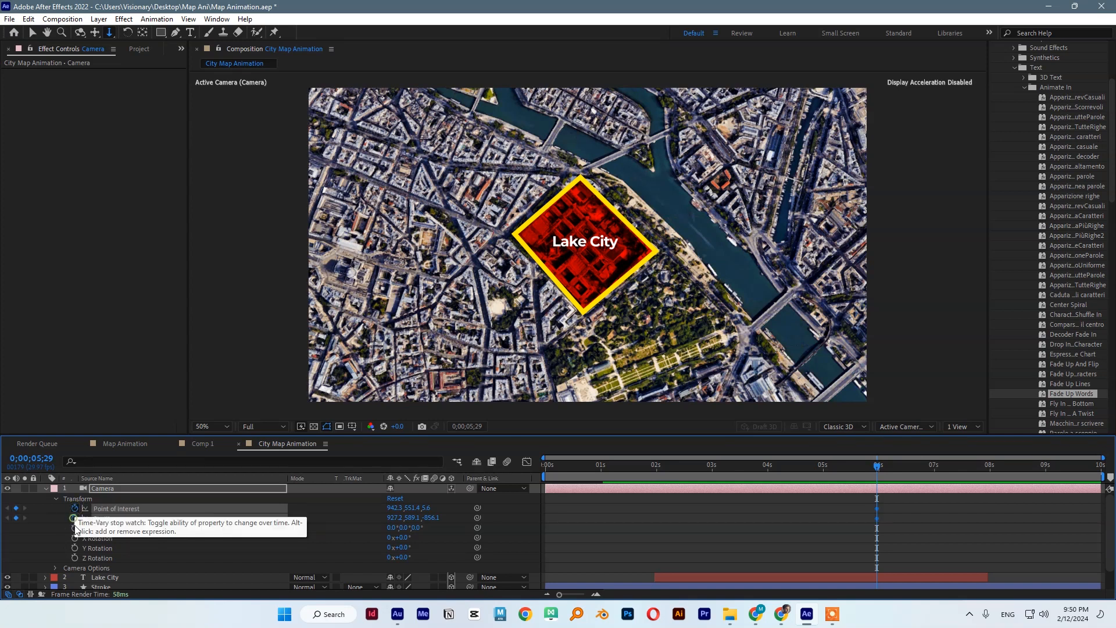
pyautogui.click(74, 528)
pyautogui.click(74, 508)
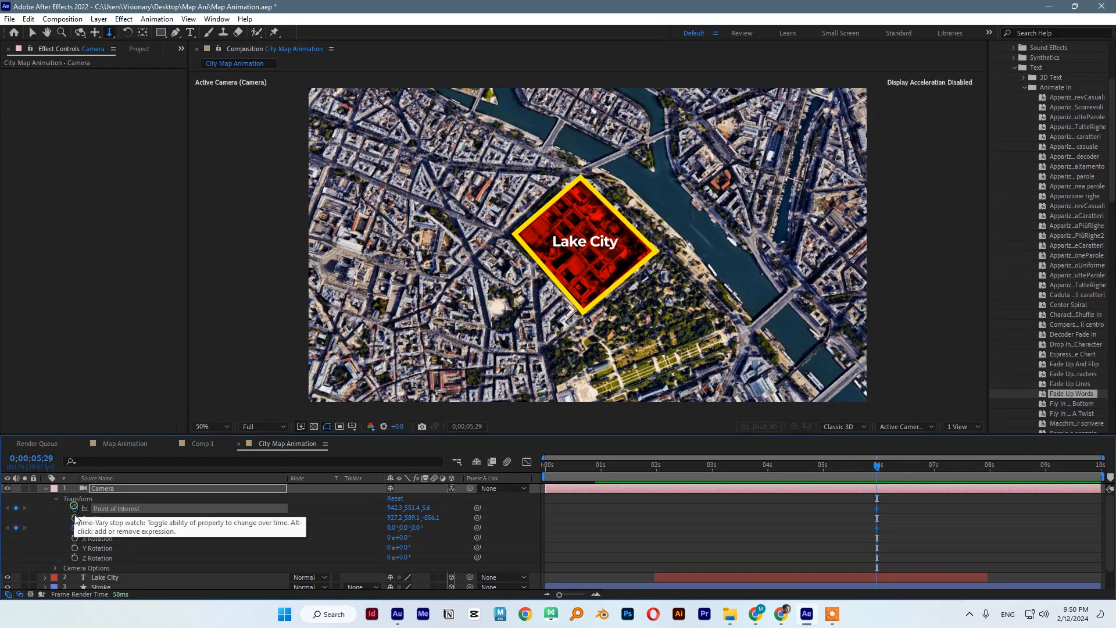
pyautogui.click(74, 518)
# - At 0;00;00;00, orbit, pan and dolly the camera to a wider, rotated starting view of the map
pyautogui.moveTo(825, 465); pyautogui.dragTo(543, 470)
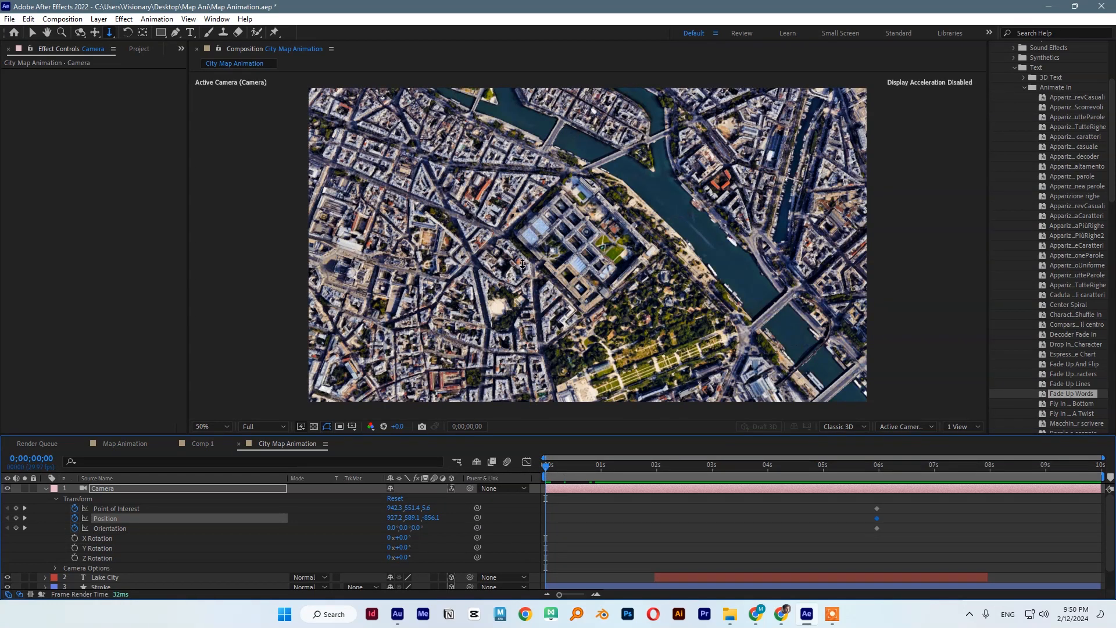
pyautogui.press('c')
pyautogui.moveTo(550, 275); pyautogui.dragTo(608, 272)
pyautogui.press('c')
pyautogui.press('c')
pyautogui.press('c')
pyautogui.press('c')
pyautogui.press('c')
pyautogui.press('c')
pyautogui.press('c')
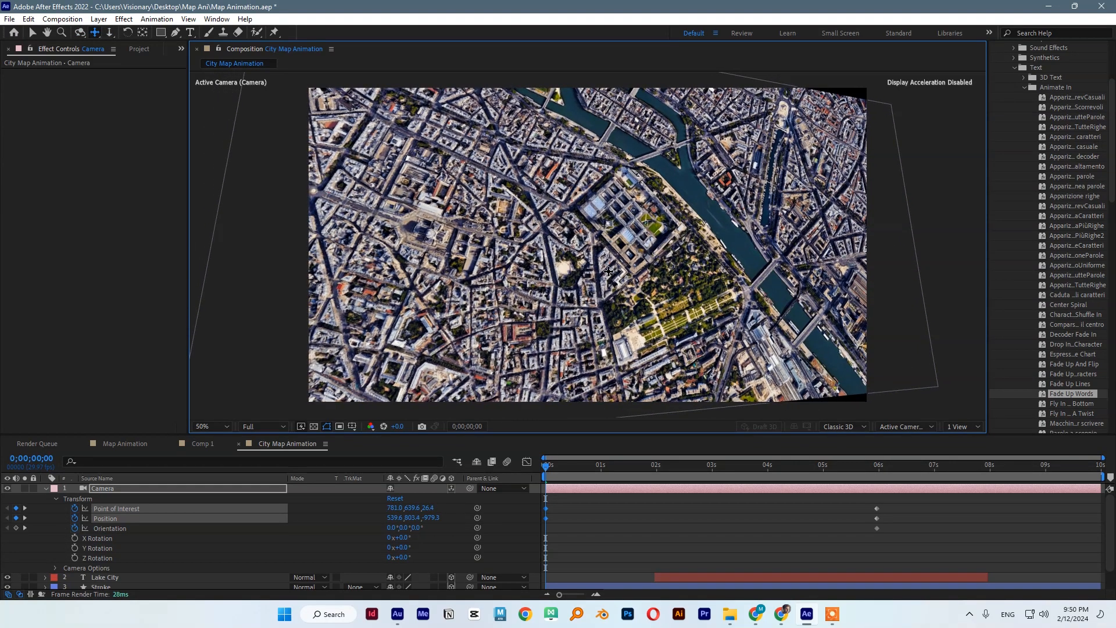
pyautogui.press('c')
pyautogui.moveTo(608, 272); pyautogui.dragTo(608, 260)
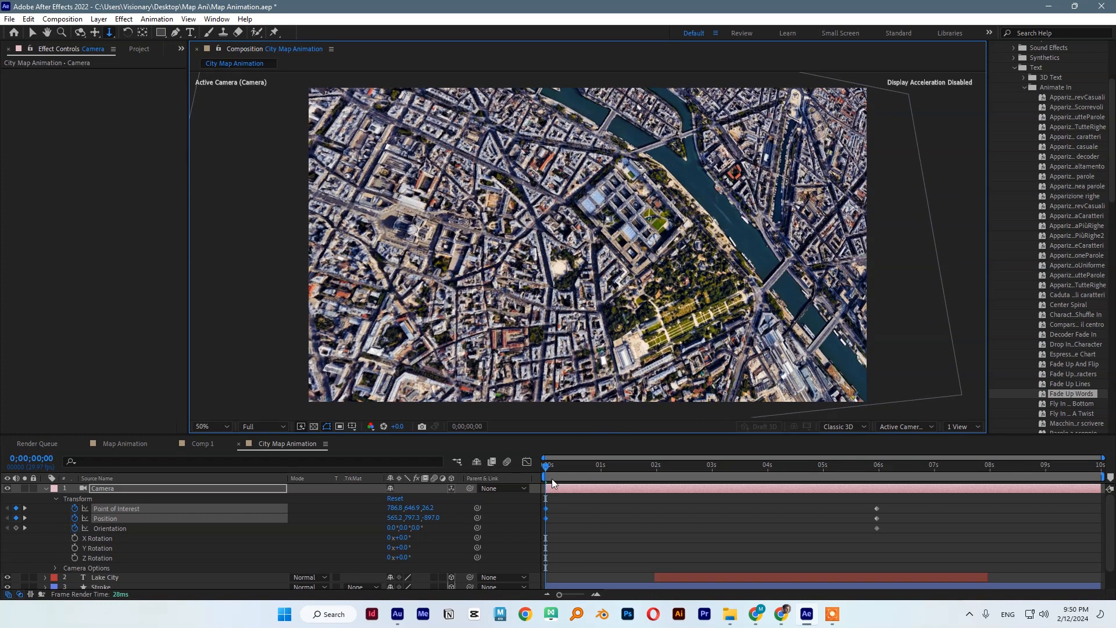
# - Play back the composition to preview the keyframed camera move
pyautogui.press('space')
pyautogui.moveTo(595, 464); pyautogui.dragTo(778, 477)
pyautogui.press('space')
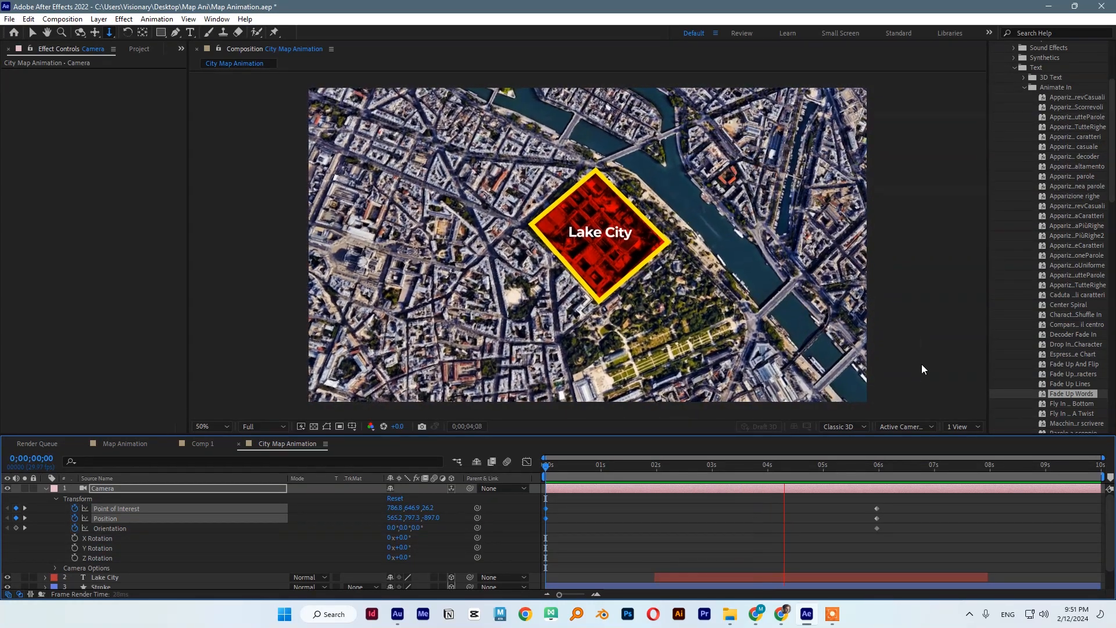
# - At 0;00;06;02, turn on the Tint effect of the Paris.png layer and expand its settings
pyautogui.click(878, 472)
pyautogui.moveTo(881, 477); pyautogui.dragTo(883, 476)
pyautogui.click(45, 489)
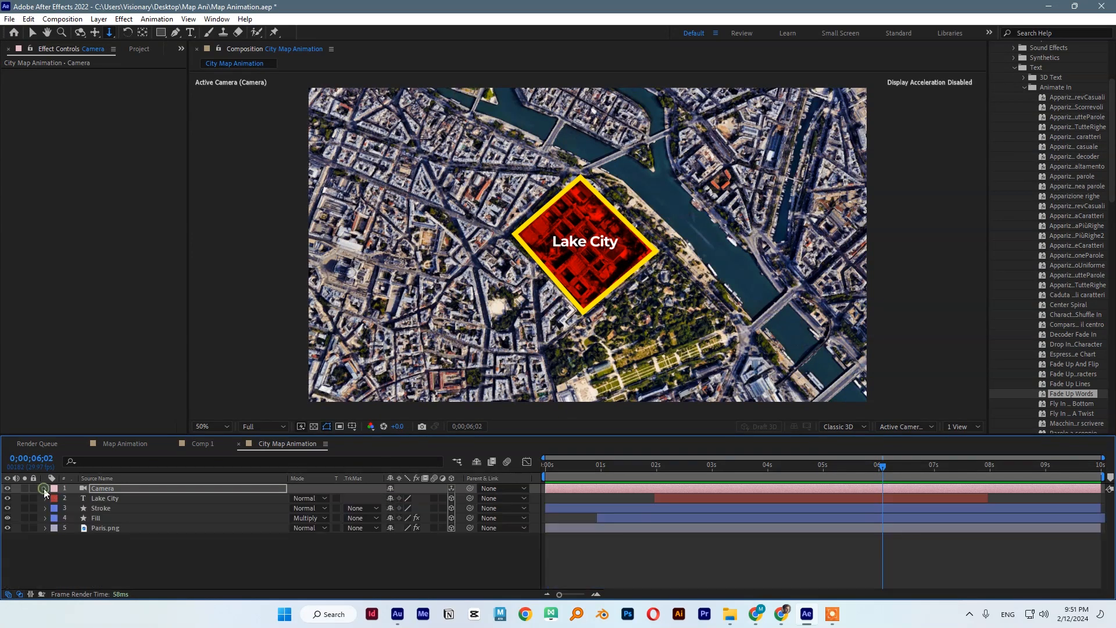
pyautogui.click(111, 527)
pyautogui.click(17, 94)
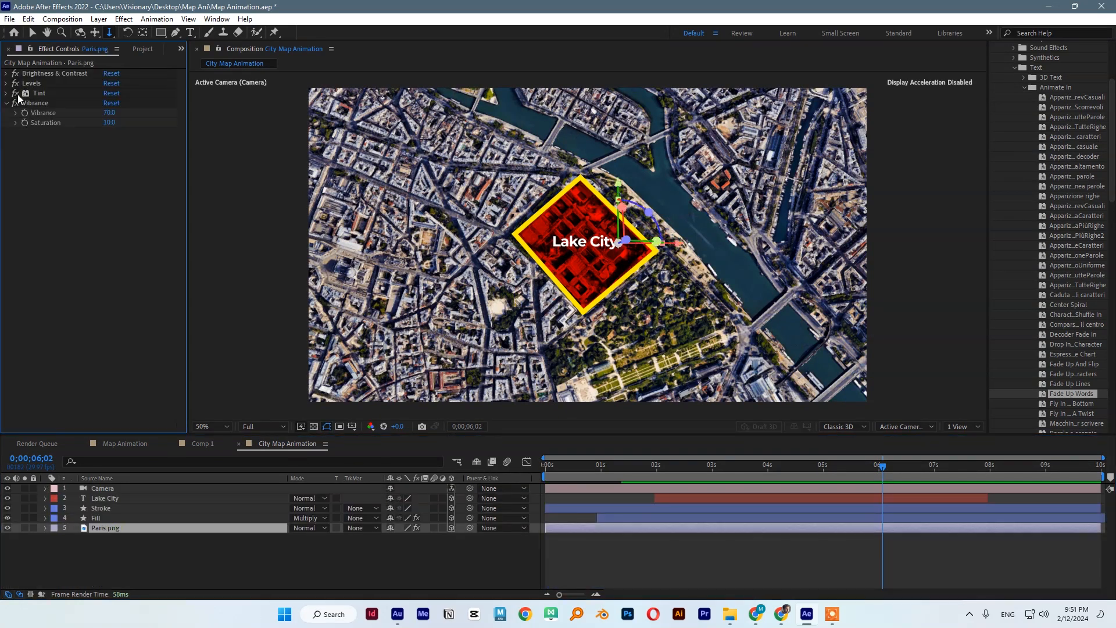
pyautogui.click(17, 93)
pyautogui.click(6, 94)
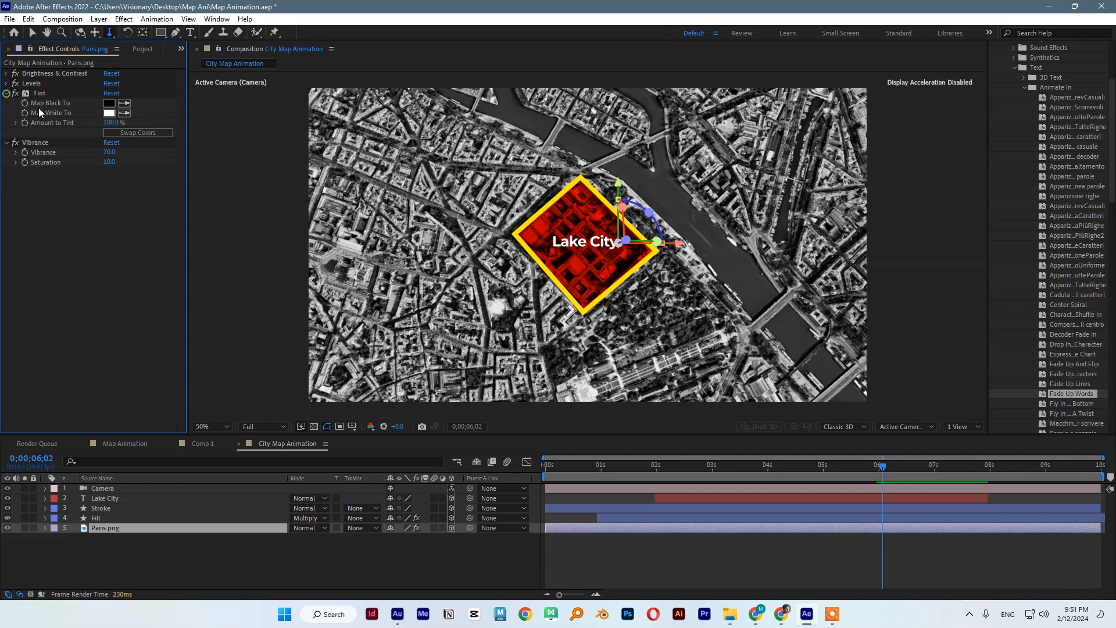
# - Set the Tint effect's Map Black To colour to blue 3741BF
pyautogui.click(108, 103)
pyautogui.click(519, 374)
pyautogui.click(461, 371)
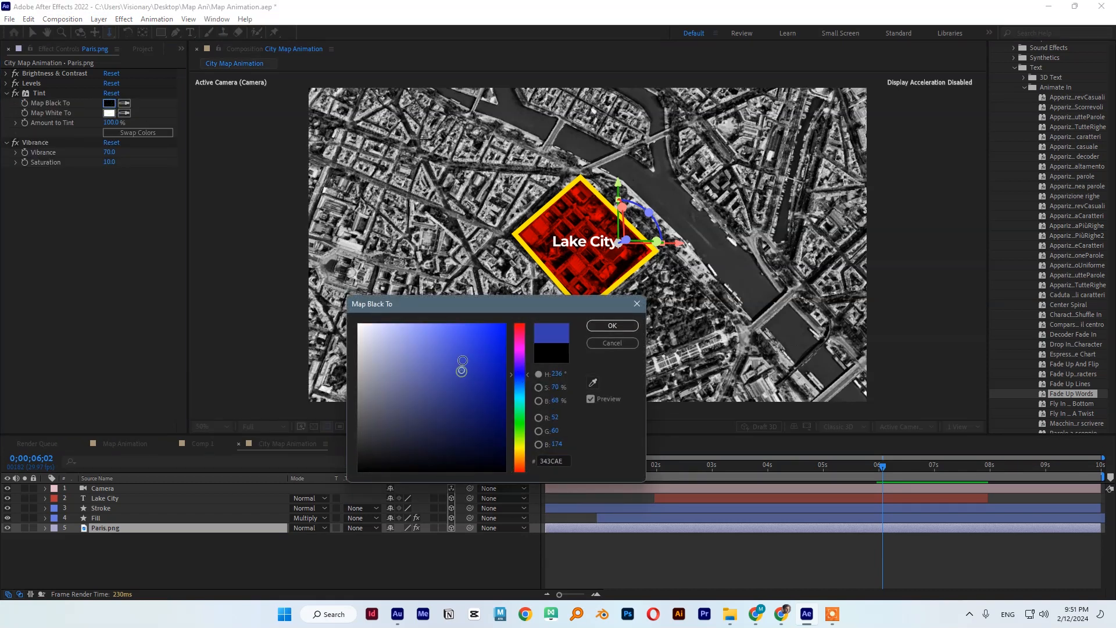
pyautogui.click(462, 360)
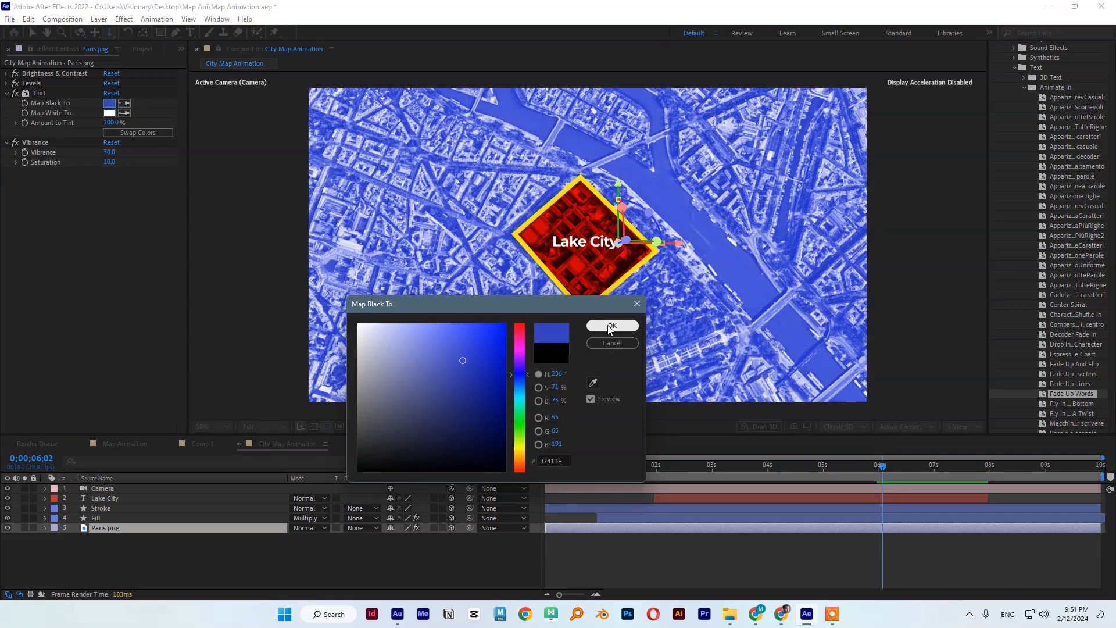
pyautogui.click(611, 326)
# - Duplicate the Paris.png layer and delete the Tint effect from the upper copy
pyautogui.click(106, 540)
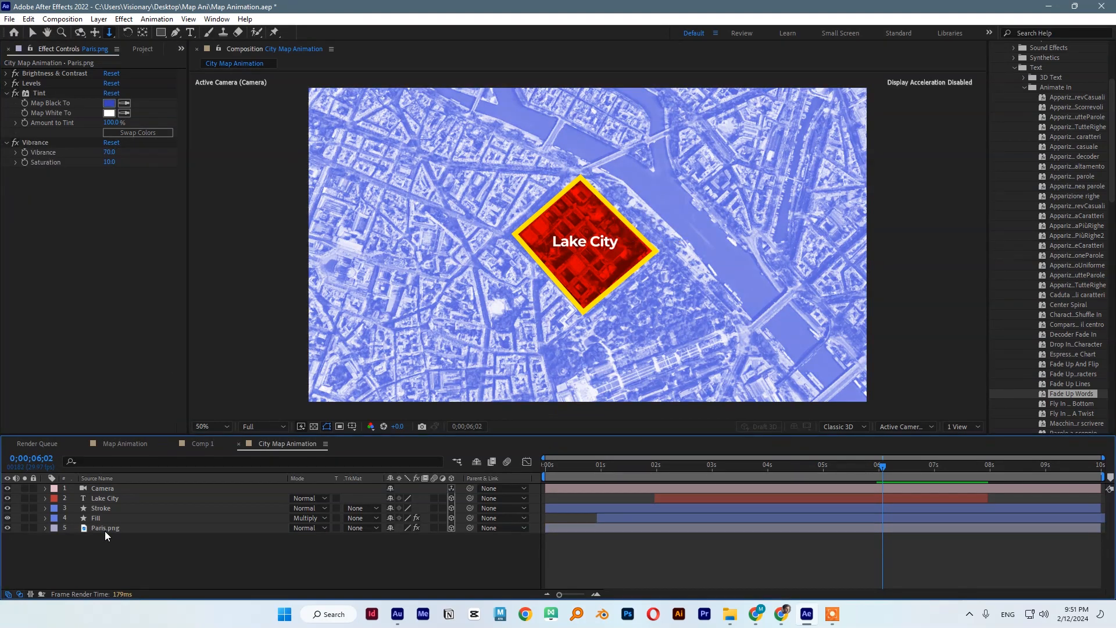
pyautogui.click(113, 527)
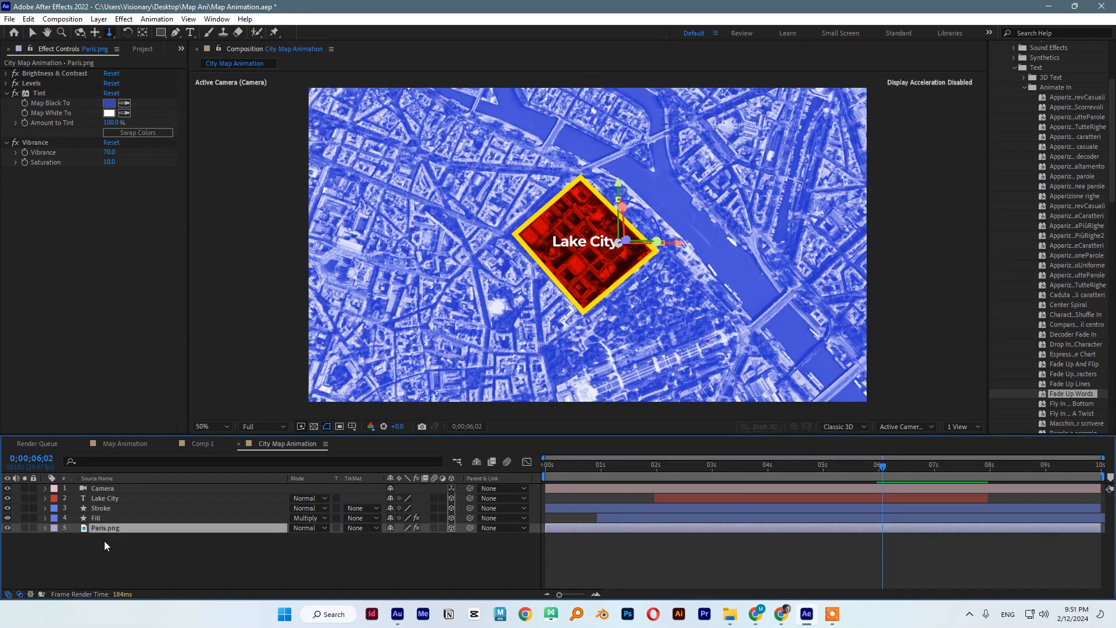
pyautogui.hotkey('ctrl', 'd')
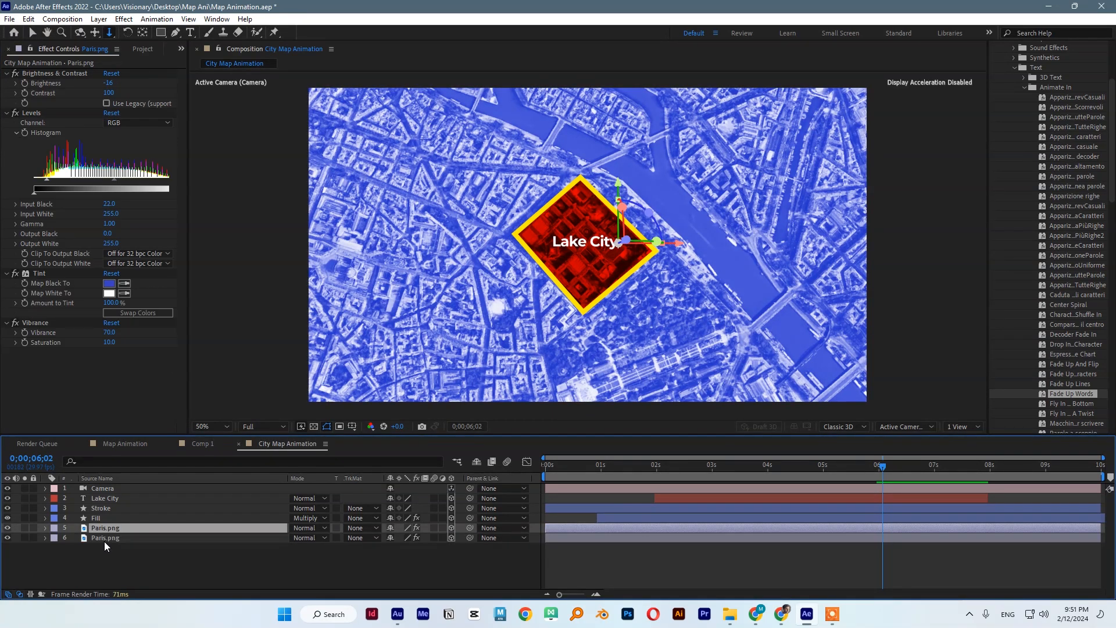
pyautogui.click(37, 274)
pyautogui.press('Delete')
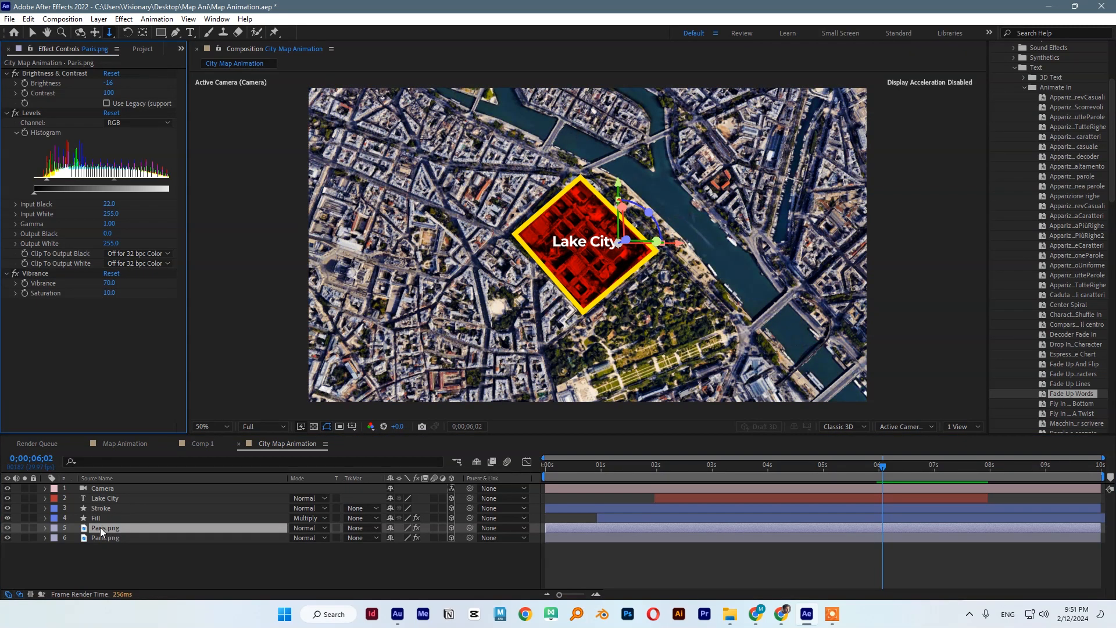
# - Draw an elliptical mask around the Lake City block on the upper Paris.png layer and feather it about 261 pixels
pyautogui.moveTo(161, 33); pyautogui.dragTo(222, 58)
pyautogui.moveTo(454, 131); pyautogui.dragTo(721, 374)
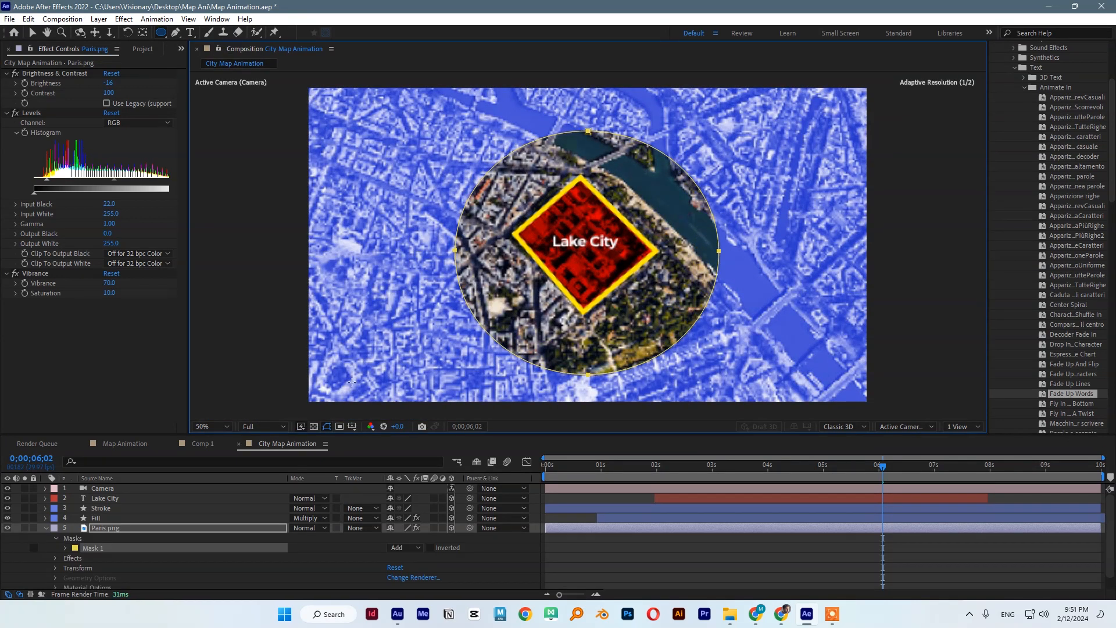
pyautogui.click(66, 548)
pyautogui.moveTo(404, 565); pyautogui.dragTo(543, 562)
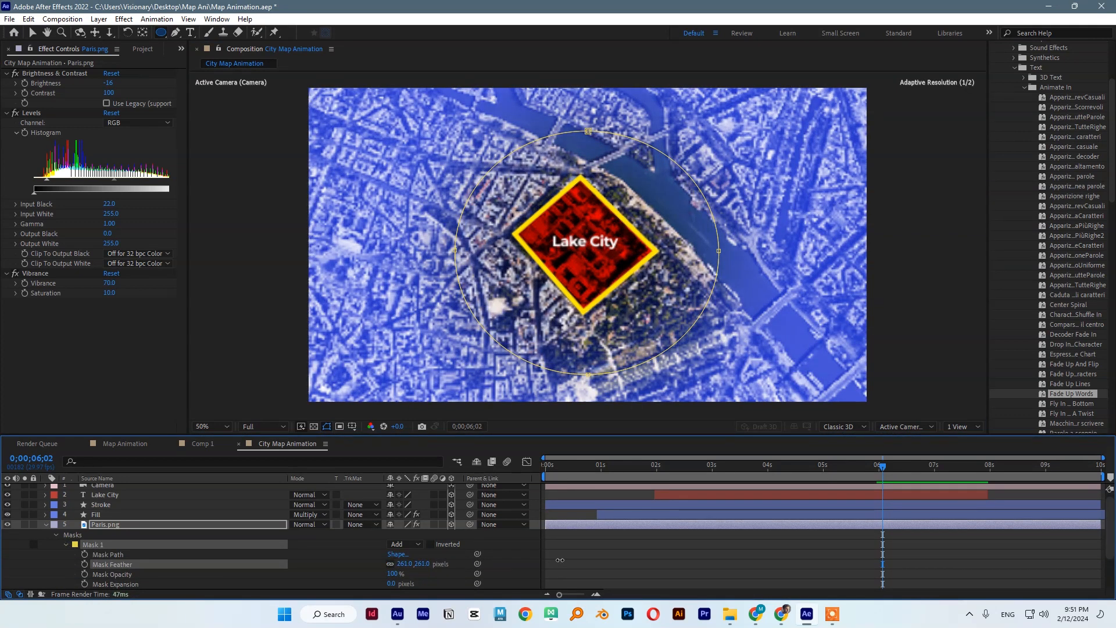
pyautogui.click(46, 524)
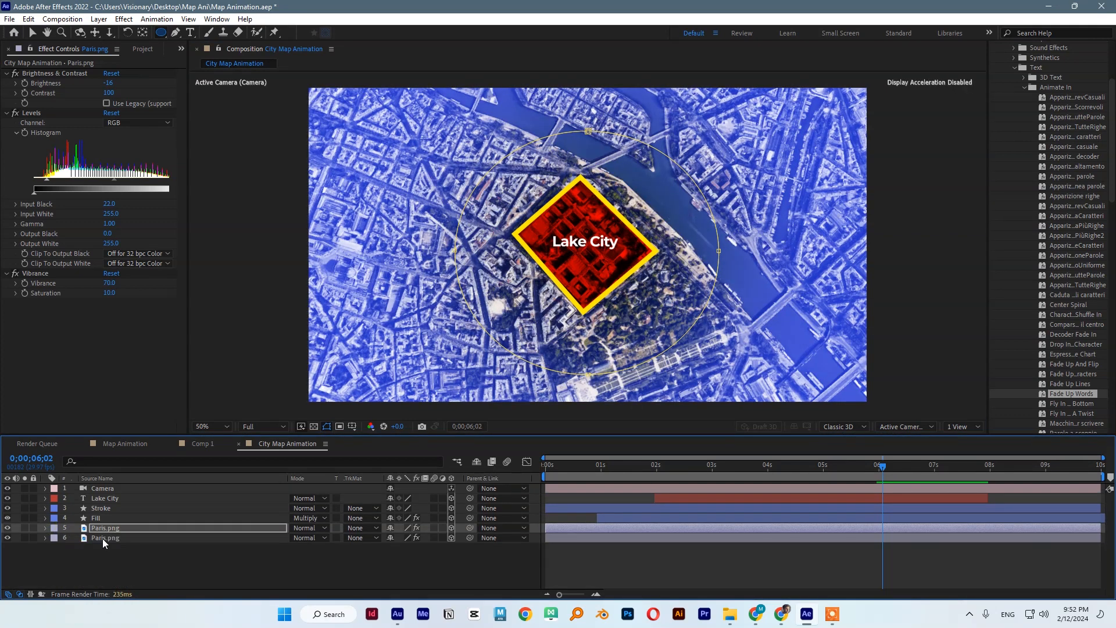
# - Change the Tint's Map Black To colour on the lower Paris.png layer to a brighter, more saturated blue
pyautogui.click(103, 538)
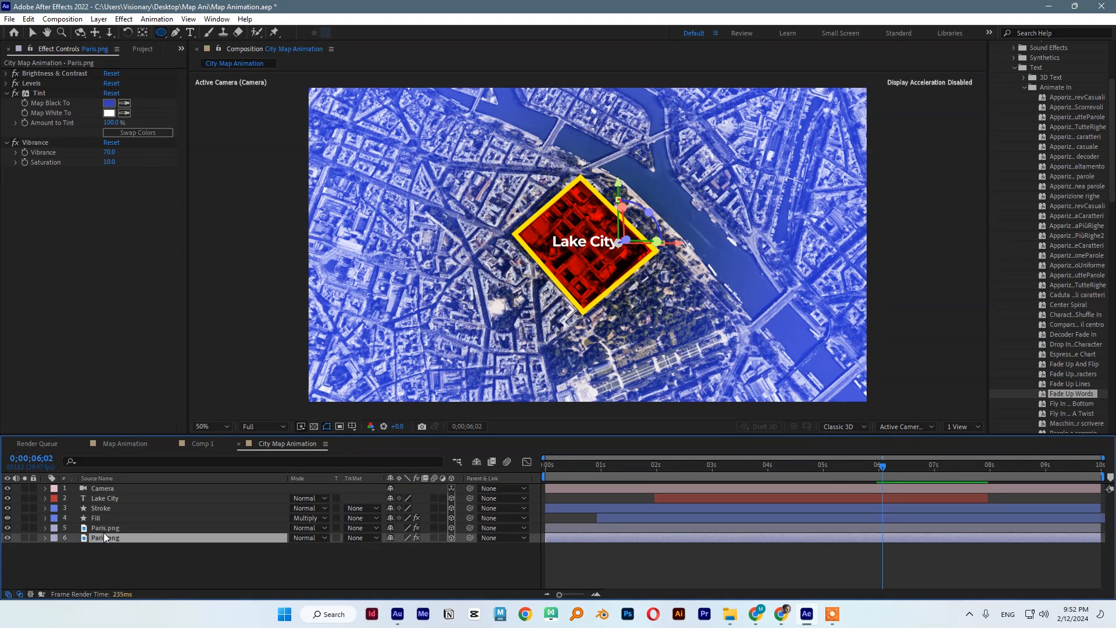
pyautogui.click(107, 102)
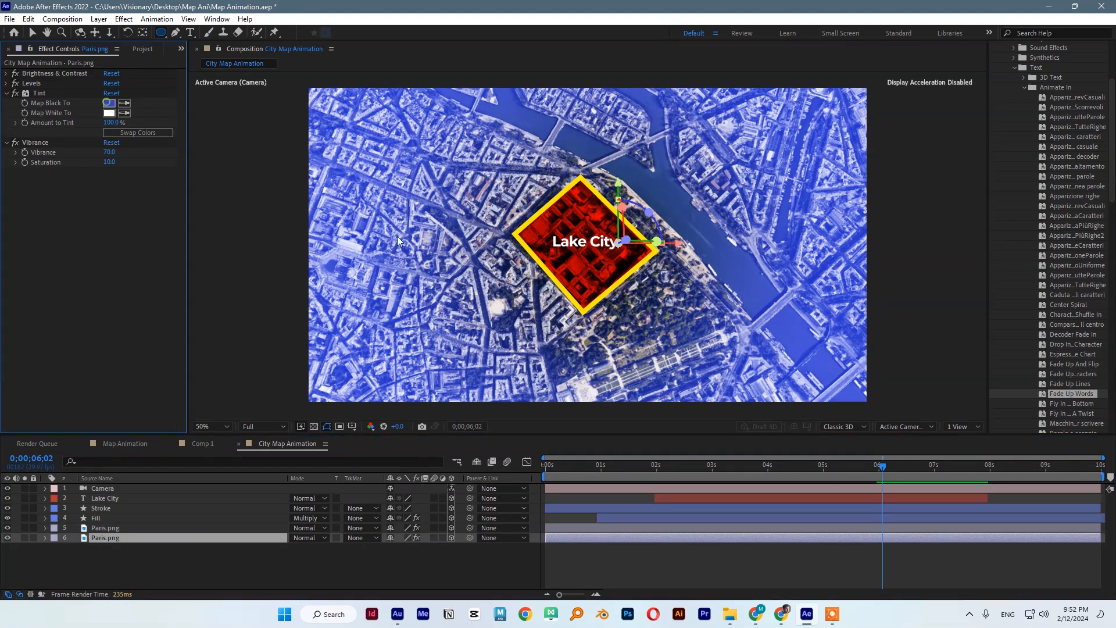
pyautogui.click(516, 336)
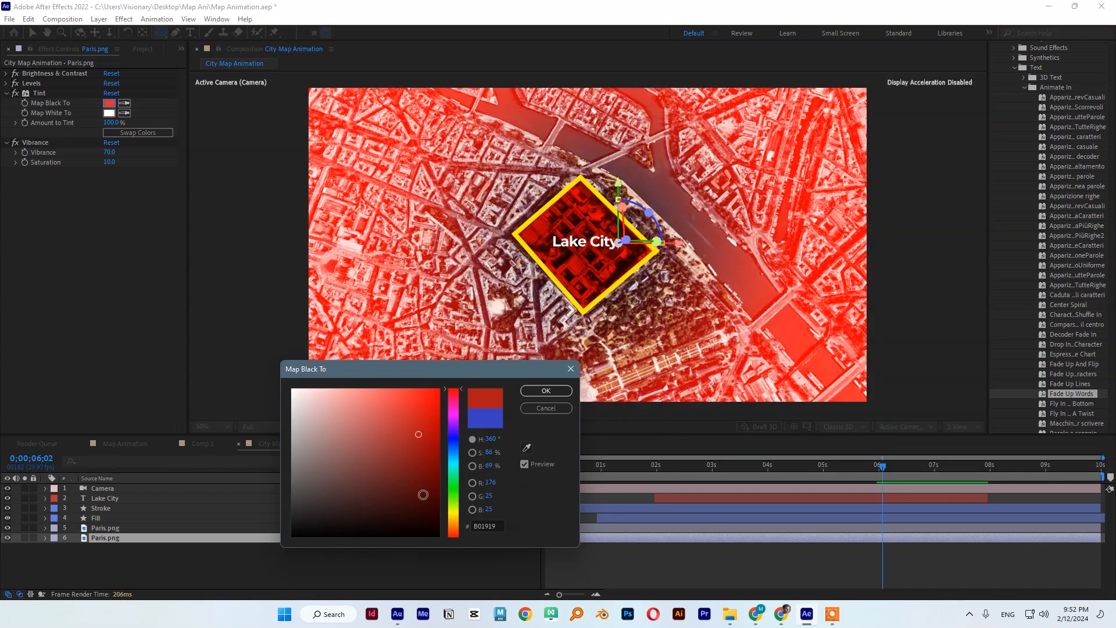
pyautogui.moveTo(423, 494); pyautogui.dragTo(434, 429)
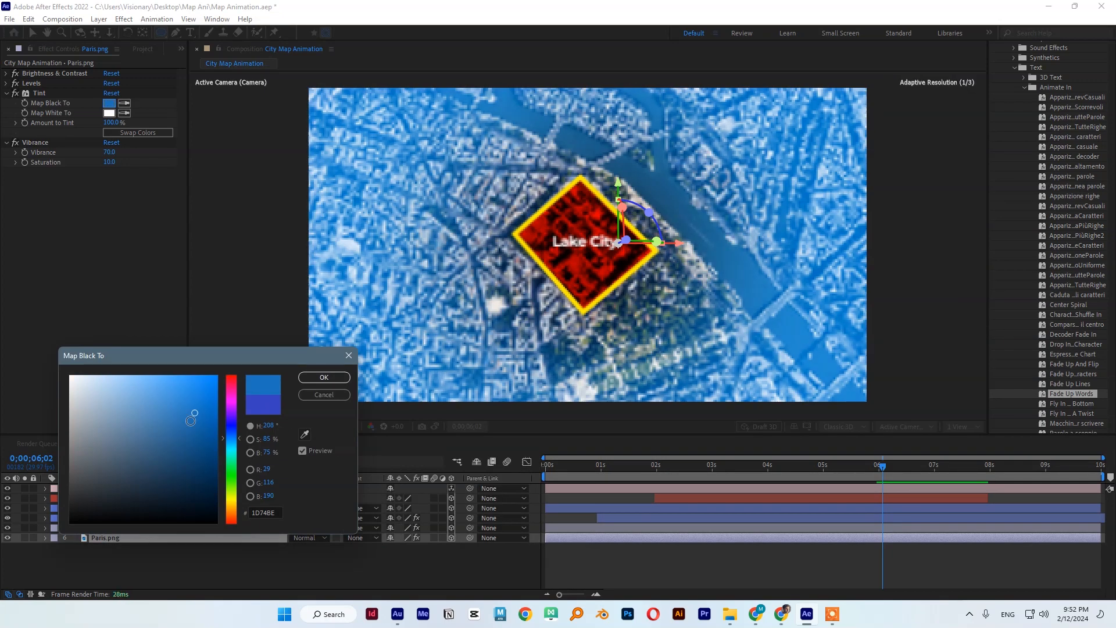
pyautogui.moveTo(192, 419); pyautogui.dragTo(203, 392)
pyautogui.moveTo(232, 429)
pyautogui.mouseDown()
pyautogui.moveTo(232, 514)
pyautogui.moveTo(232, 430)
pyautogui.mouseUp()
pyautogui.click(308, 379)
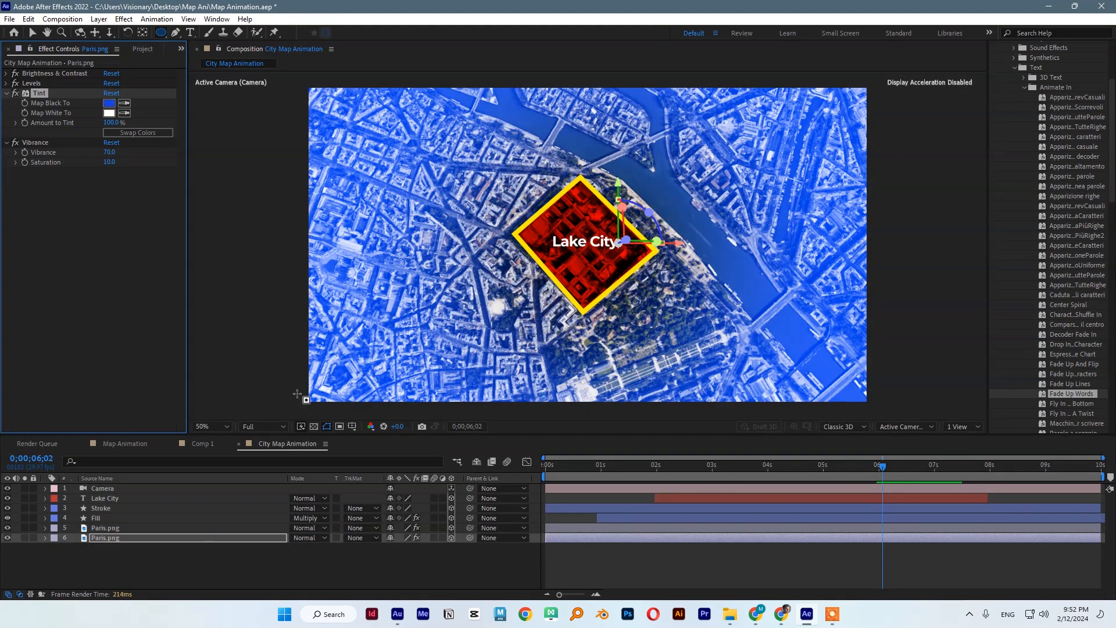
# - Enlarge the elliptical mask on the upper Paris.png layer and reposition it around the Lake City block
pyautogui.click(106, 528)
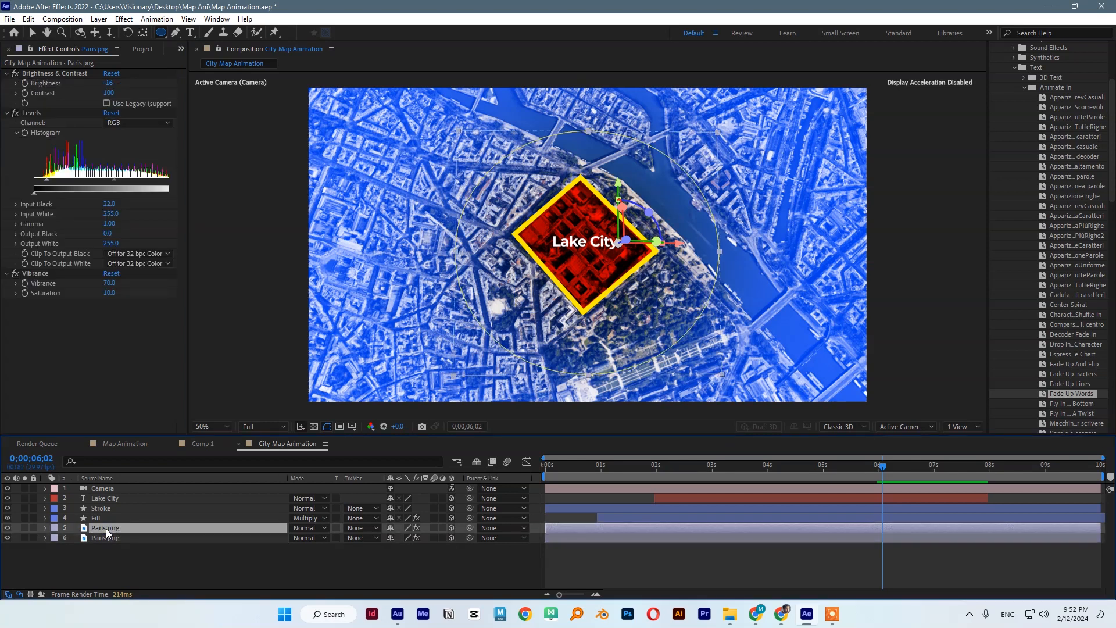
pyautogui.press('m')
pyautogui.click(96, 538)
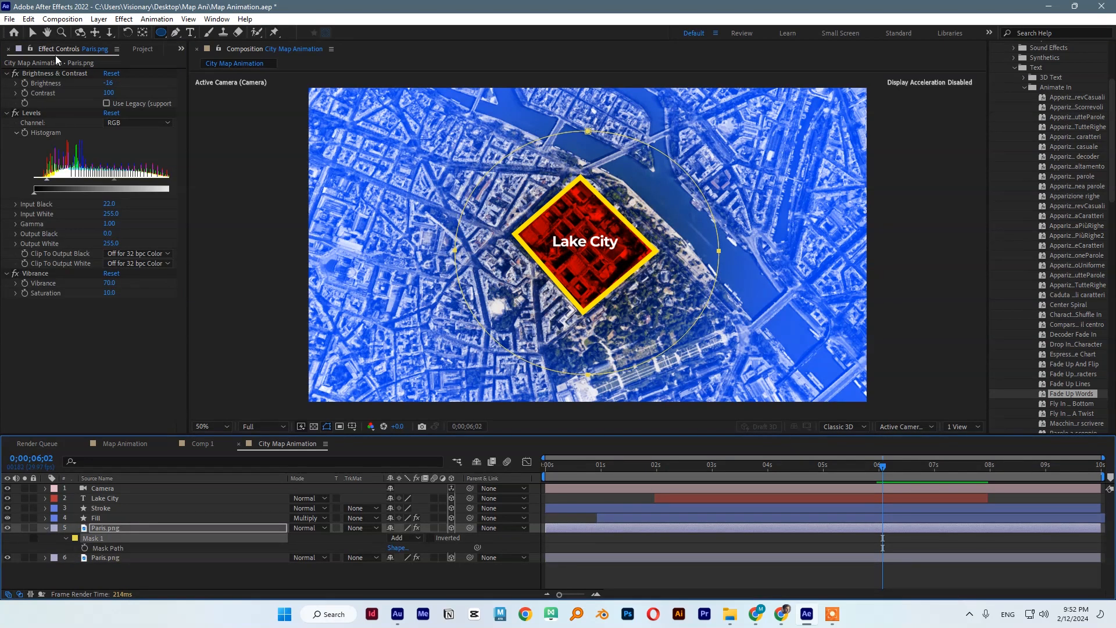
pyautogui.click(31, 33)
pyautogui.doubleClick(588, 132)
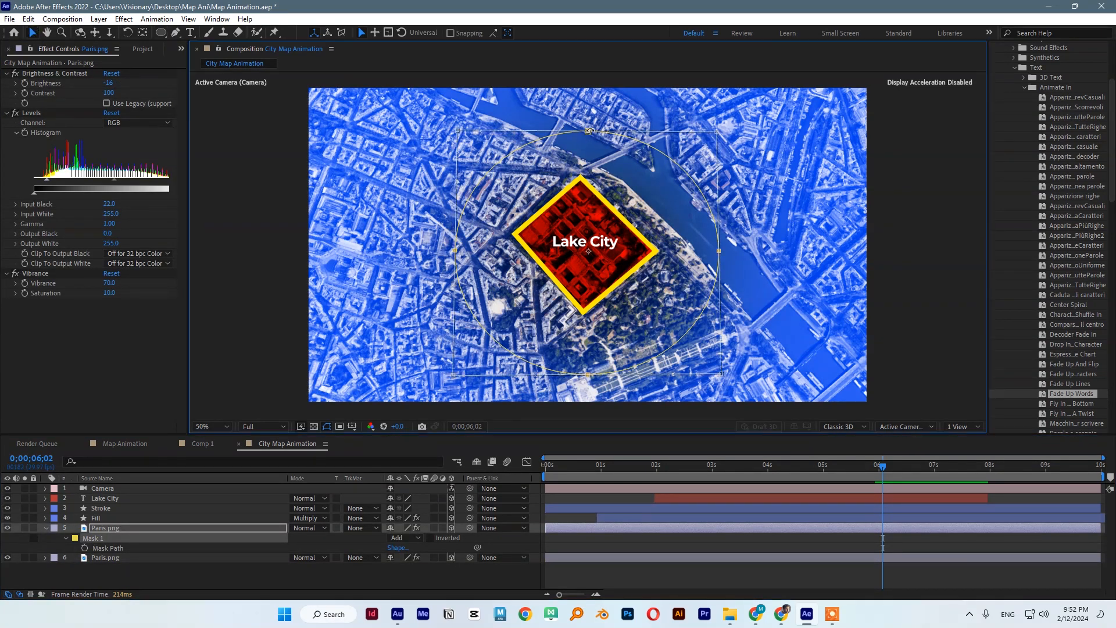
pyautogui.moveTo(716, 133); pyautogui.dragTo(766, 102)
pyautogui.moveTo(641, 206); pyautogui.dragTo(613, 213)
pyautogui.click(45, 527)
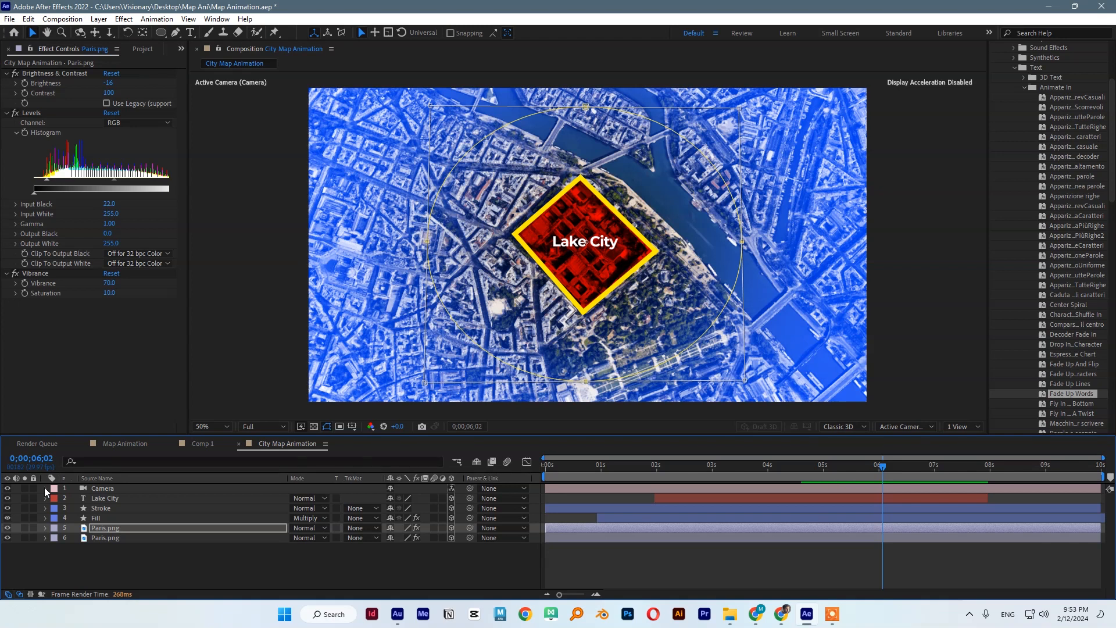
pyautogui.click(165, 563)
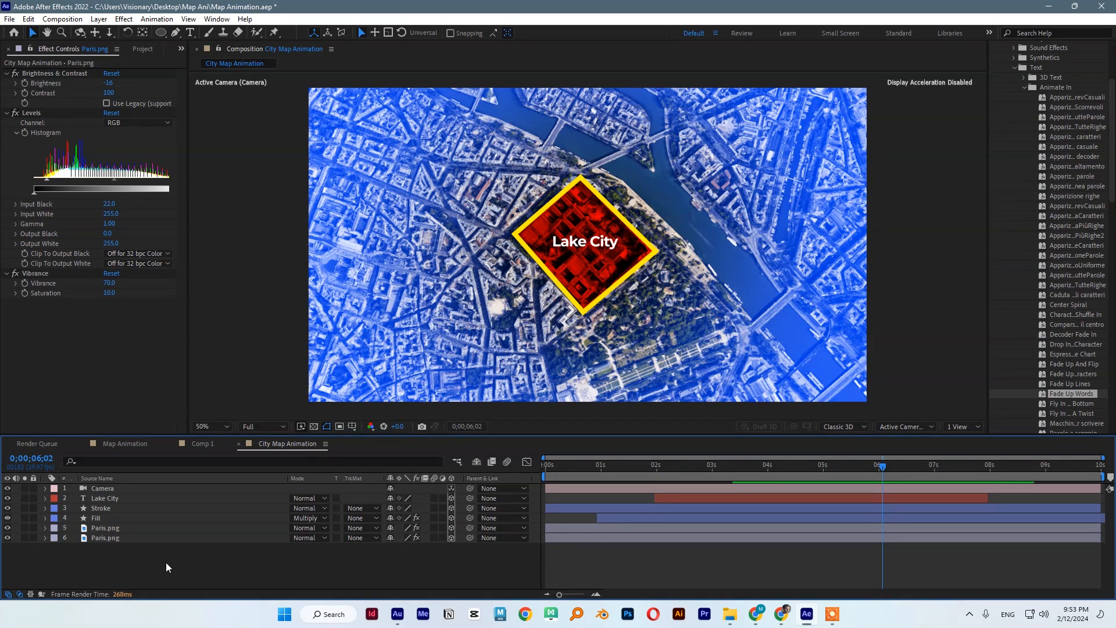